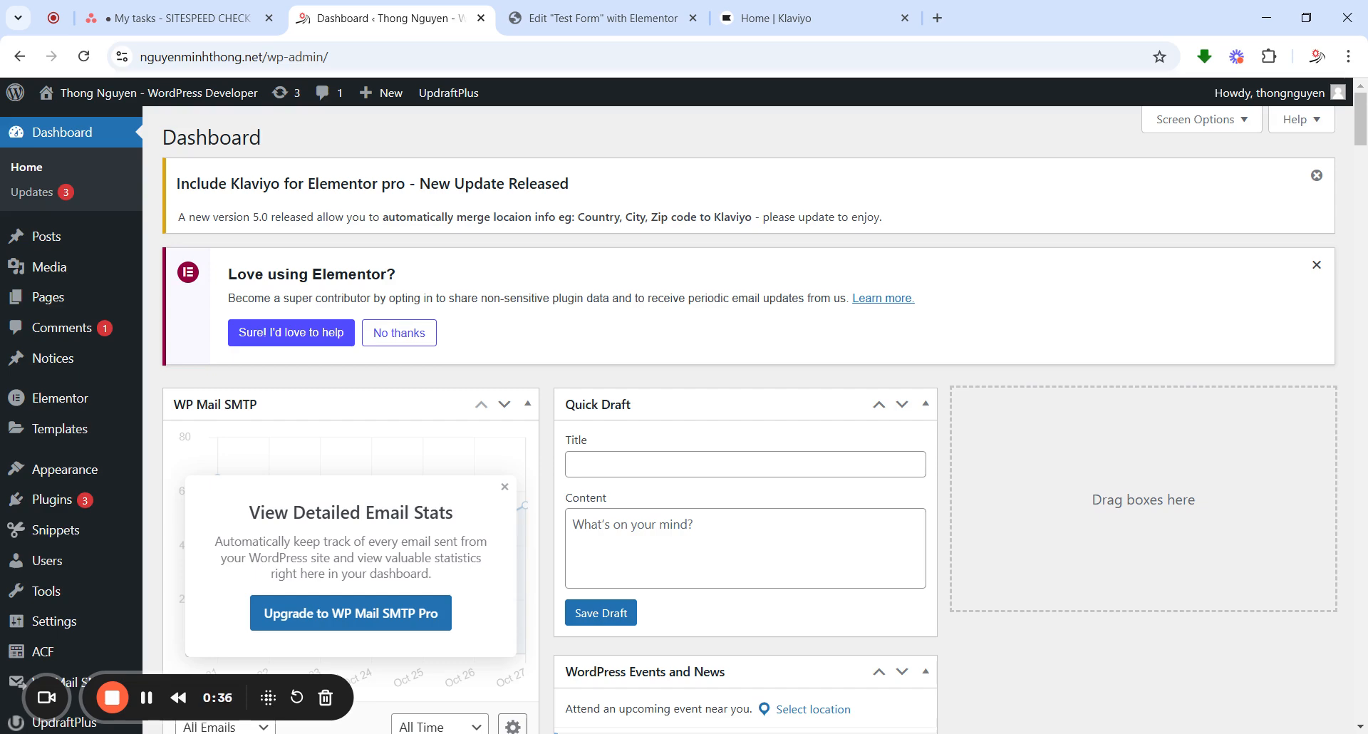
Dismiss the Klaviyo update notice on the WordPress dashboard and switch to the Test Form in the Elementor editor
left_click(1317, 177)
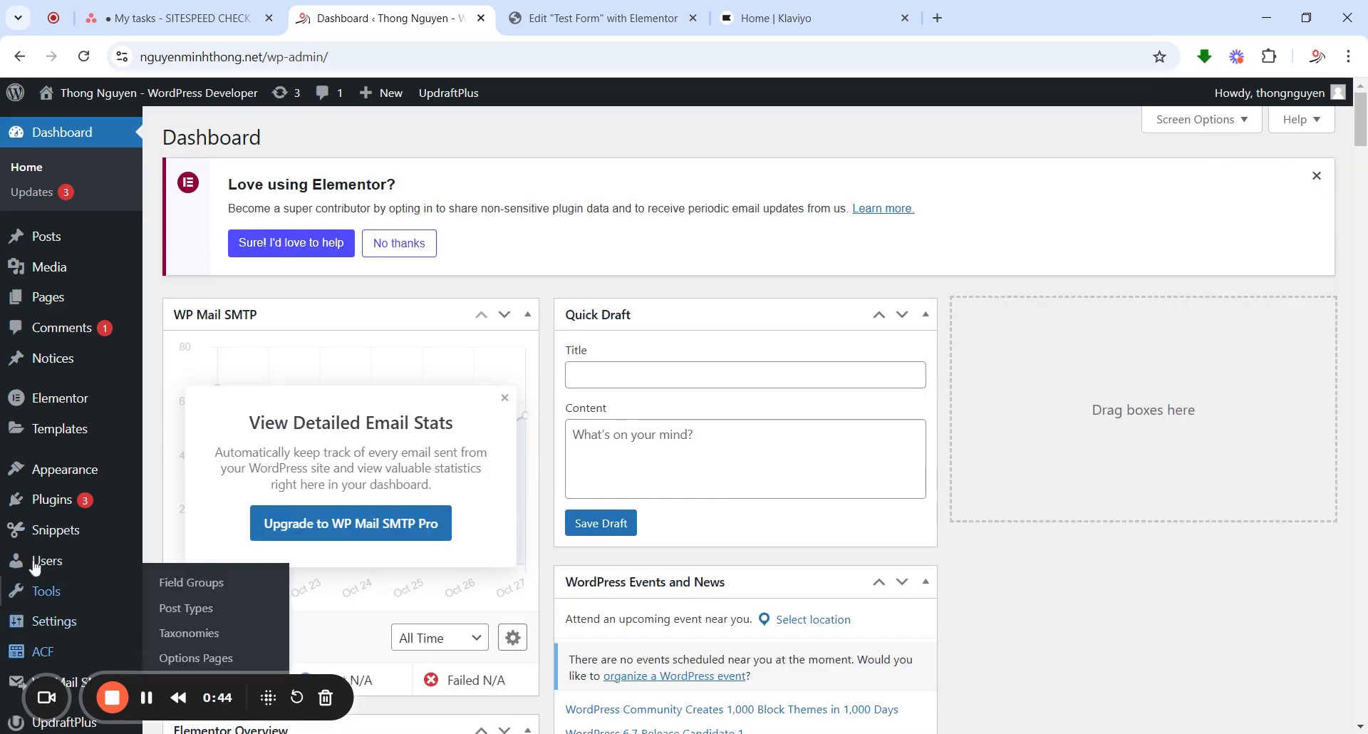
left_click(570, 23)
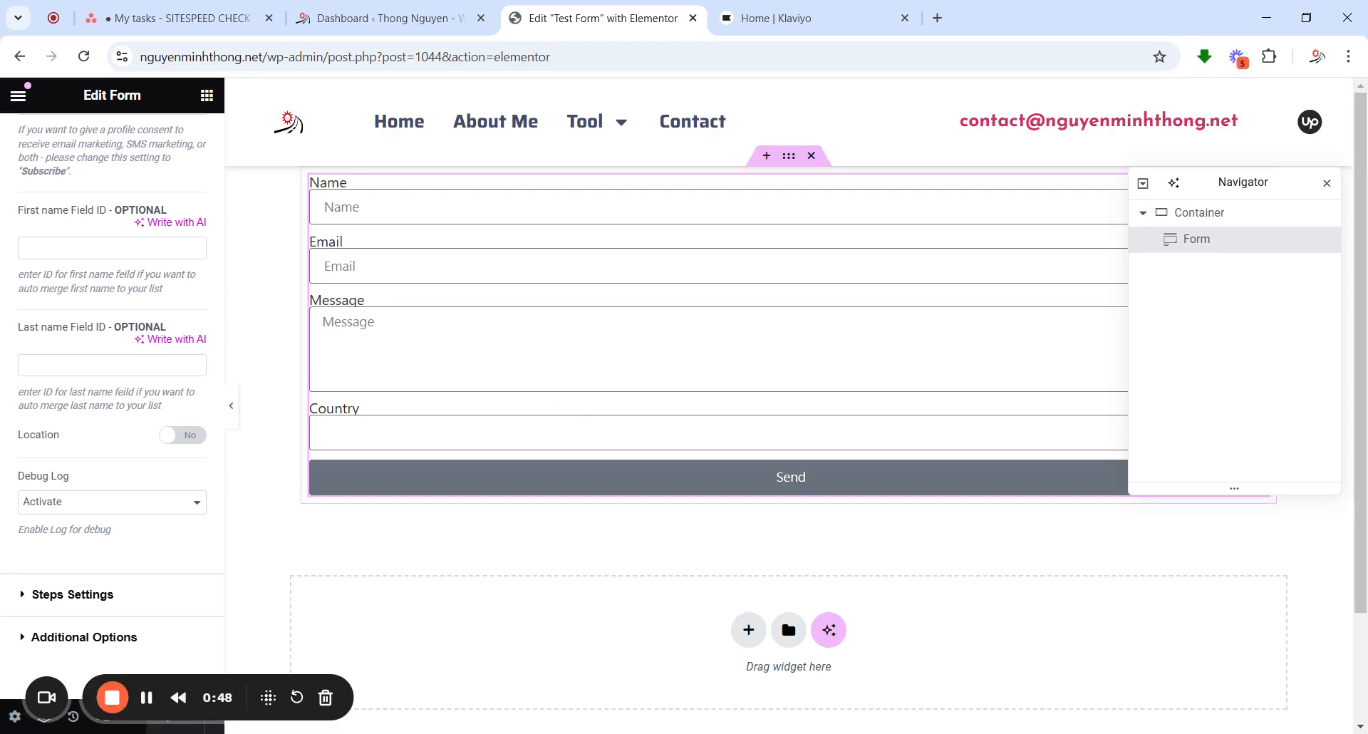
Look at the form's Email settings and collapse them again
scroll(109, 358, "up", 10)
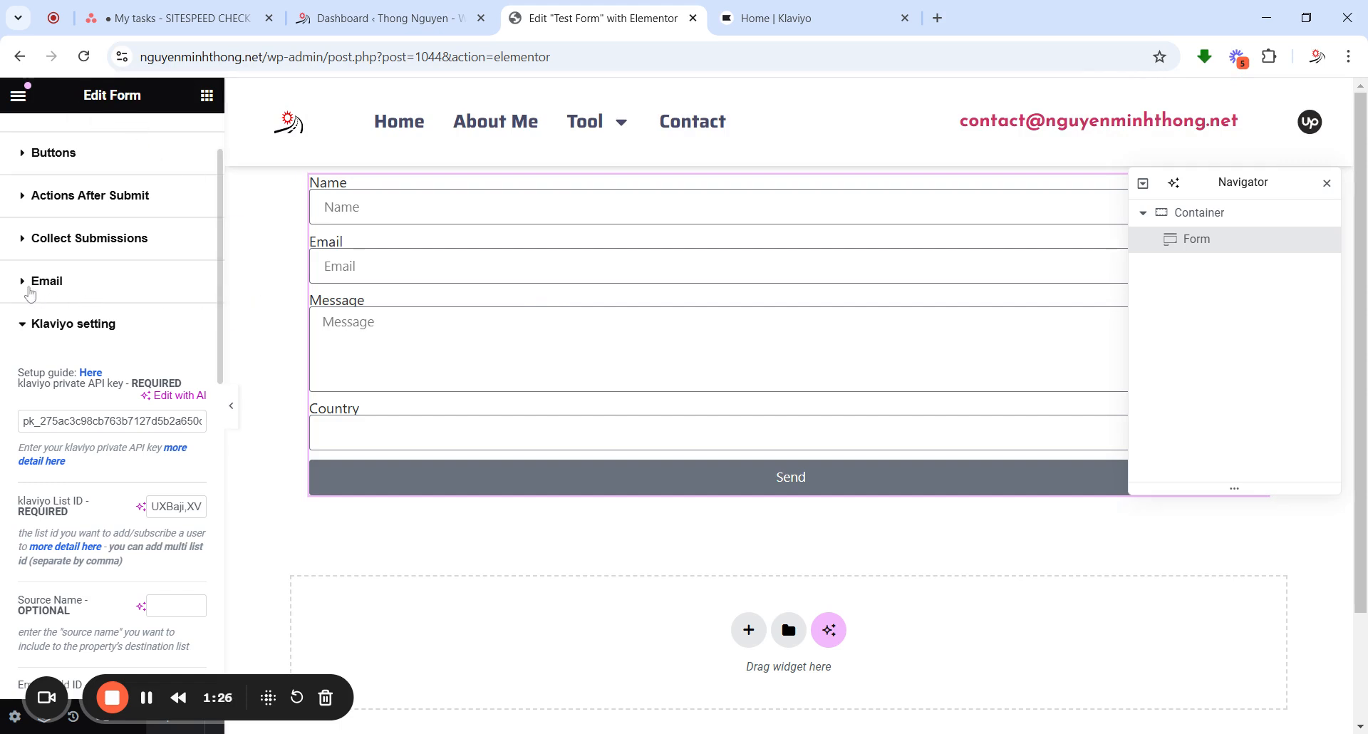
left_click(28, 286)
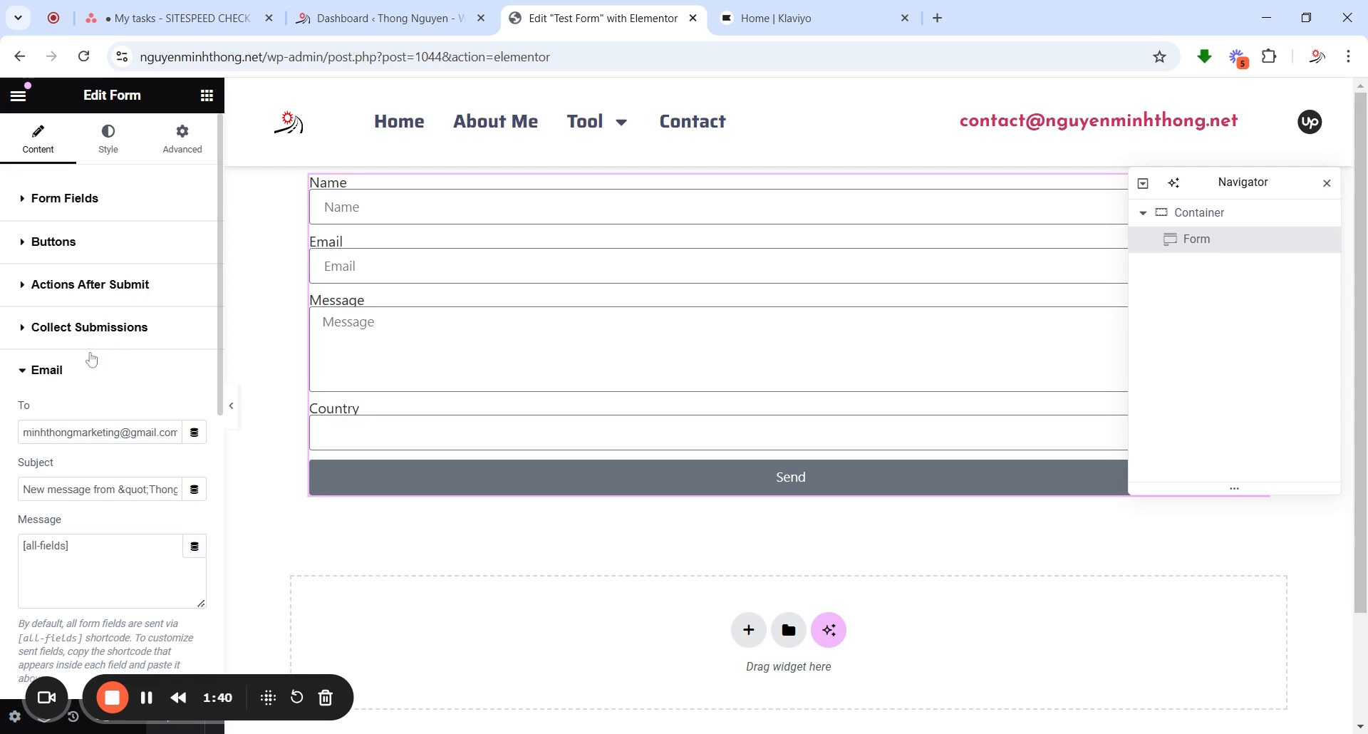
left_click(91, 372)
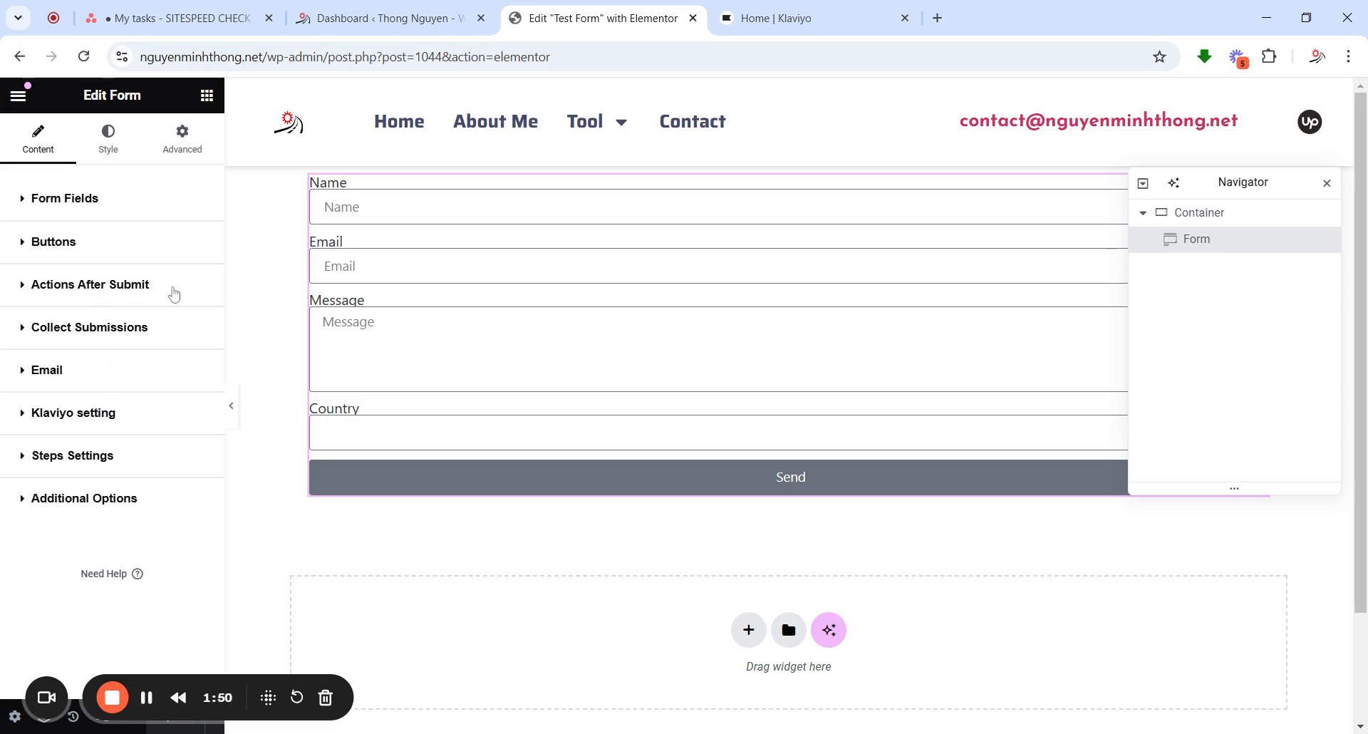
Remove the Klaviyo action from the form's Actions After Submit and add it back
left_click(170, 289)
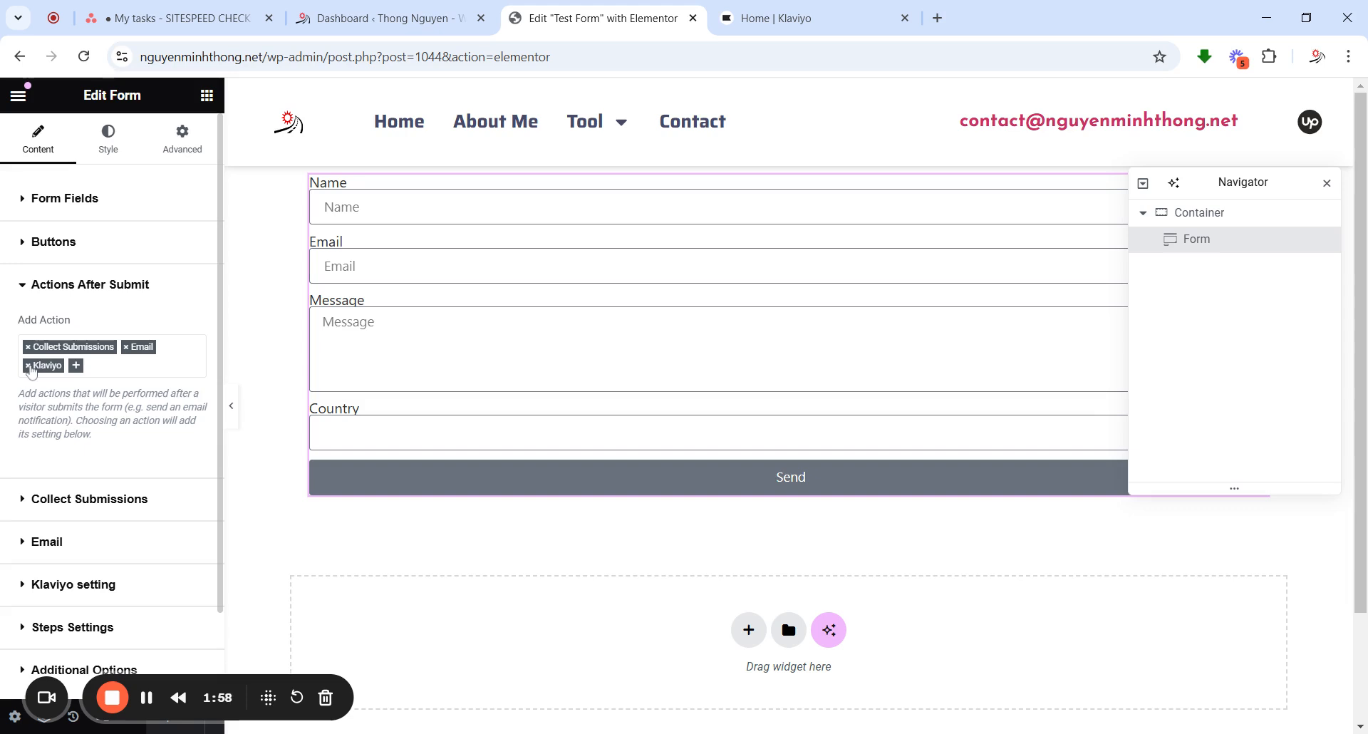
left_click(29, 366)
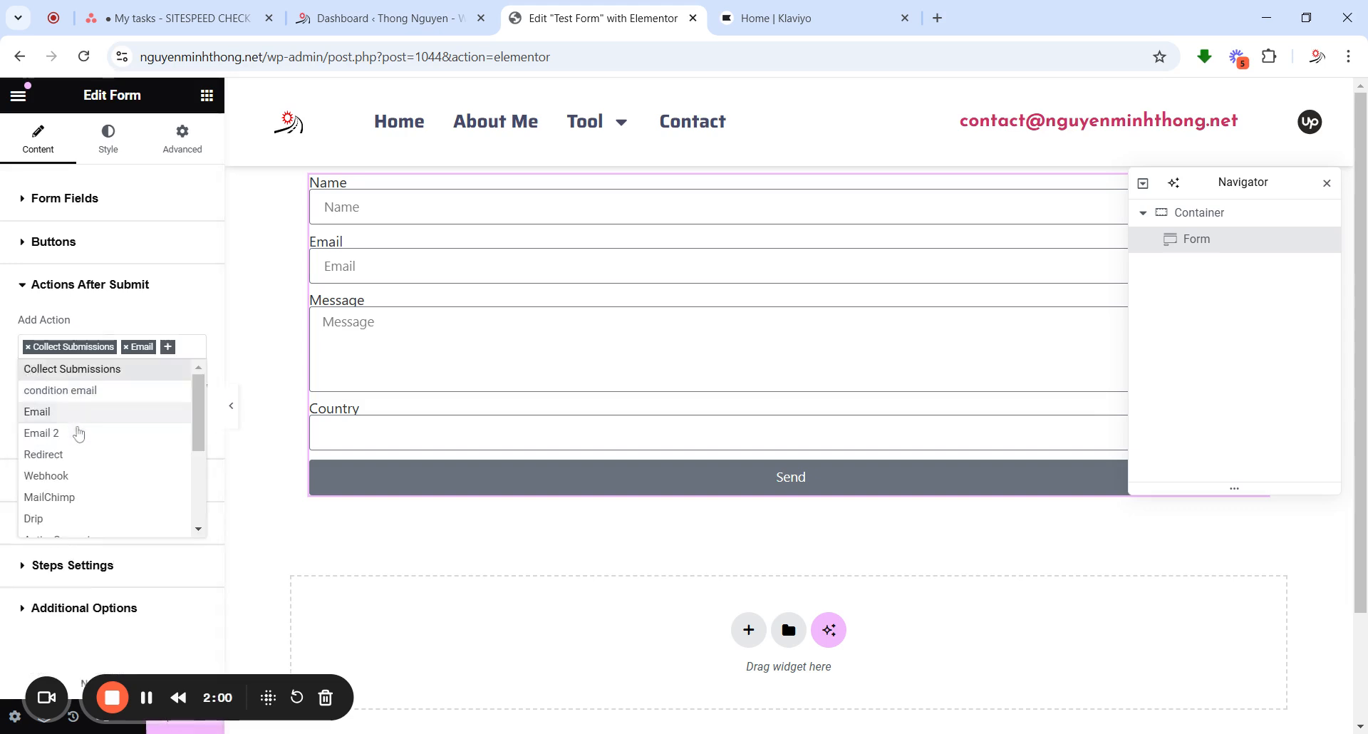
scroll(77, 427, "down", 3)
left_click(32, 645)
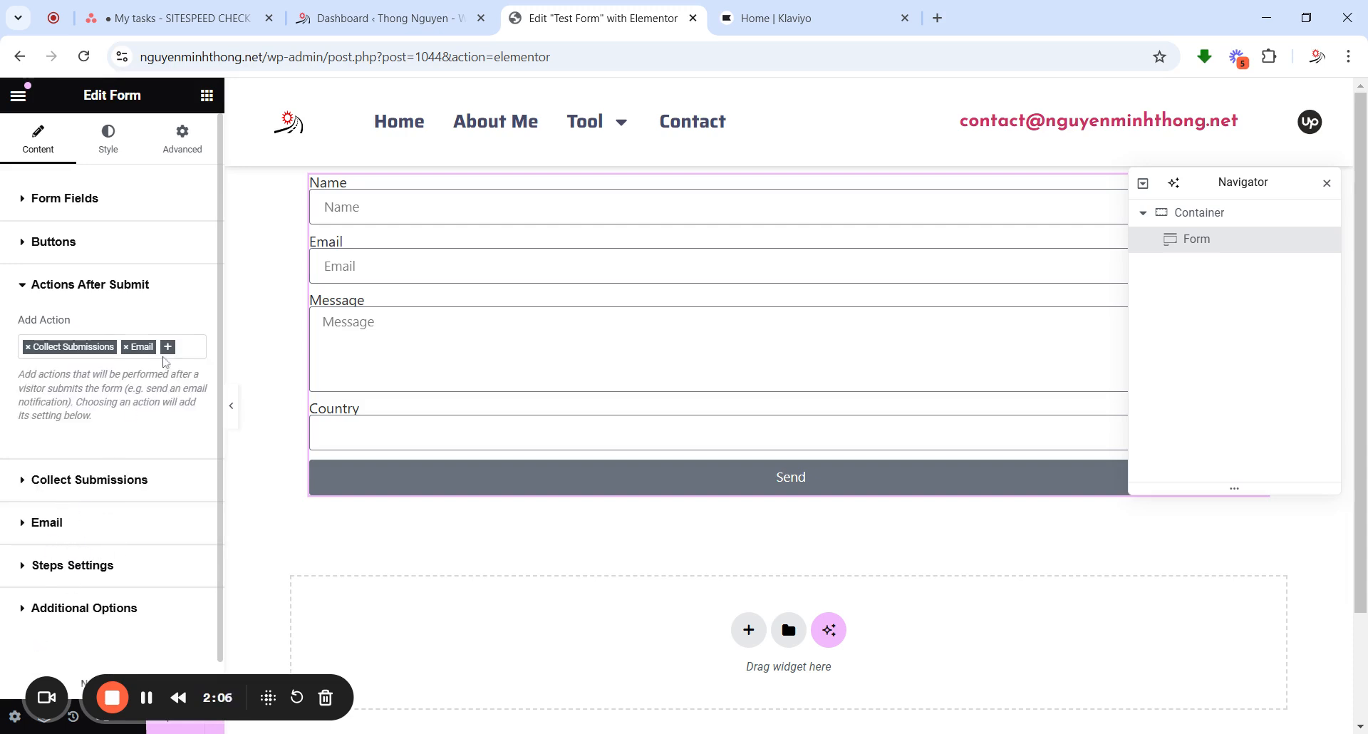
left_click(167, 349)
scroll(75, 481, "down", 5)
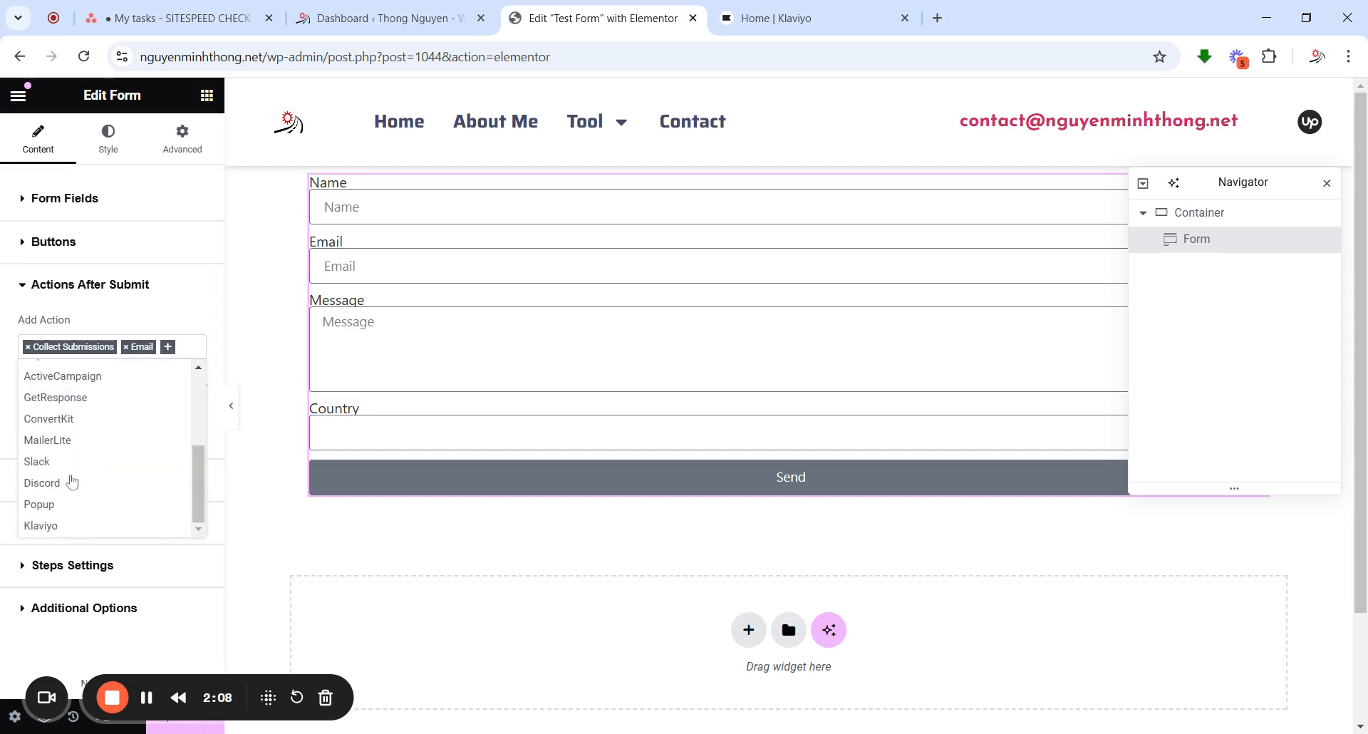
left_click(51, 525)
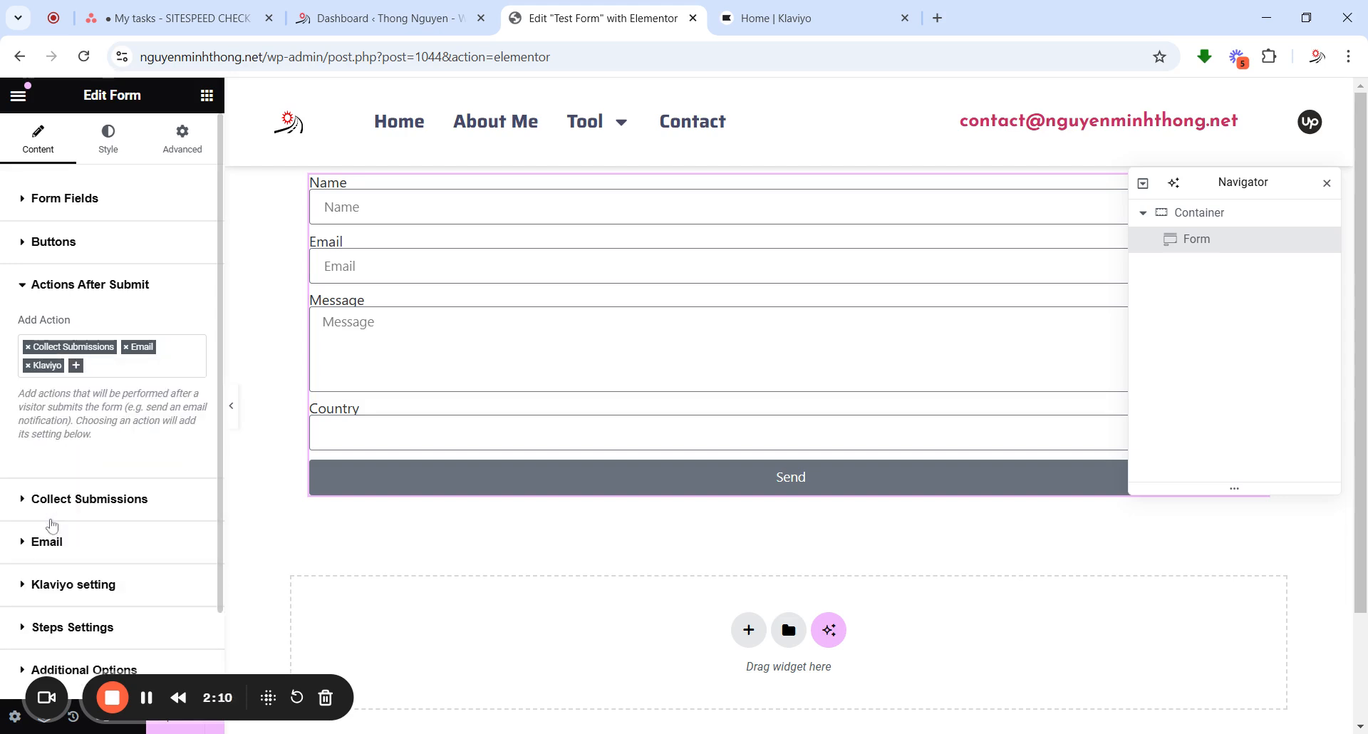
left_click(130, 282)
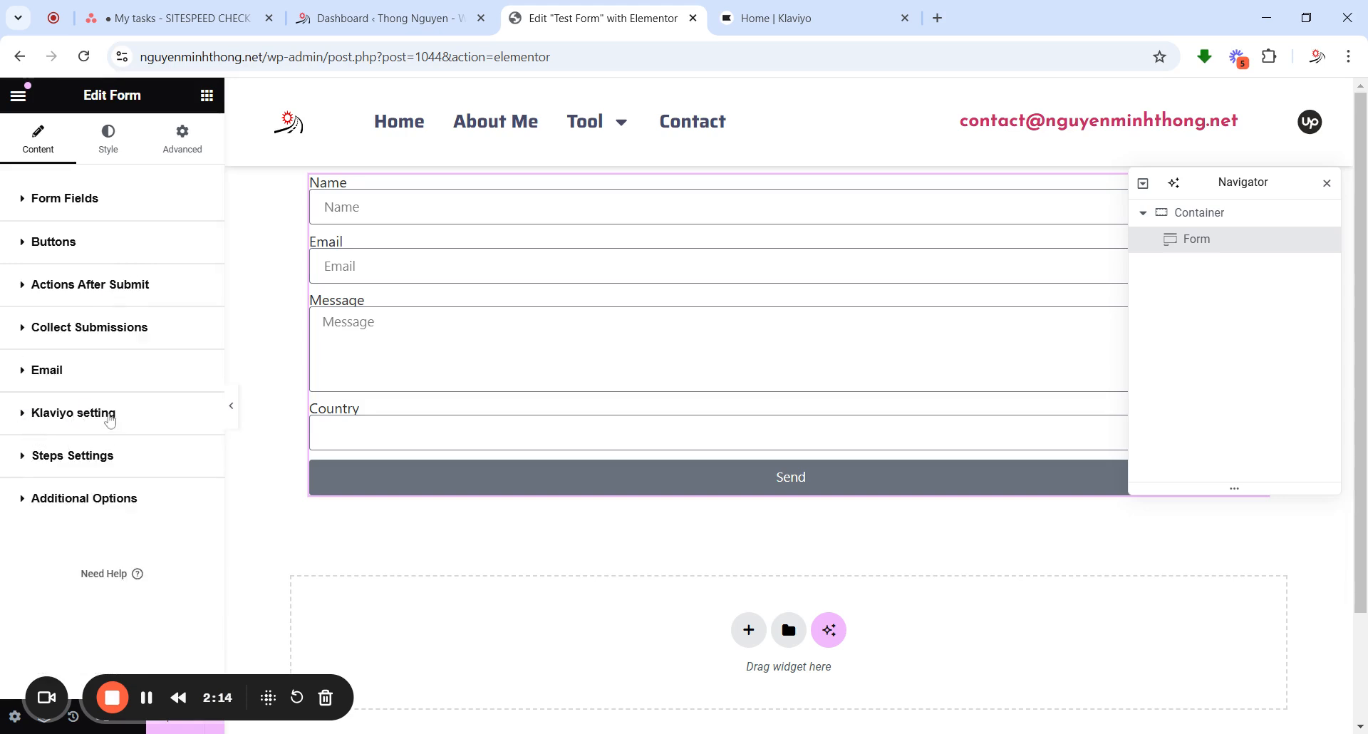
Open the form's Klaviyo settings and locate the required private API key field
left_click(110, 419)
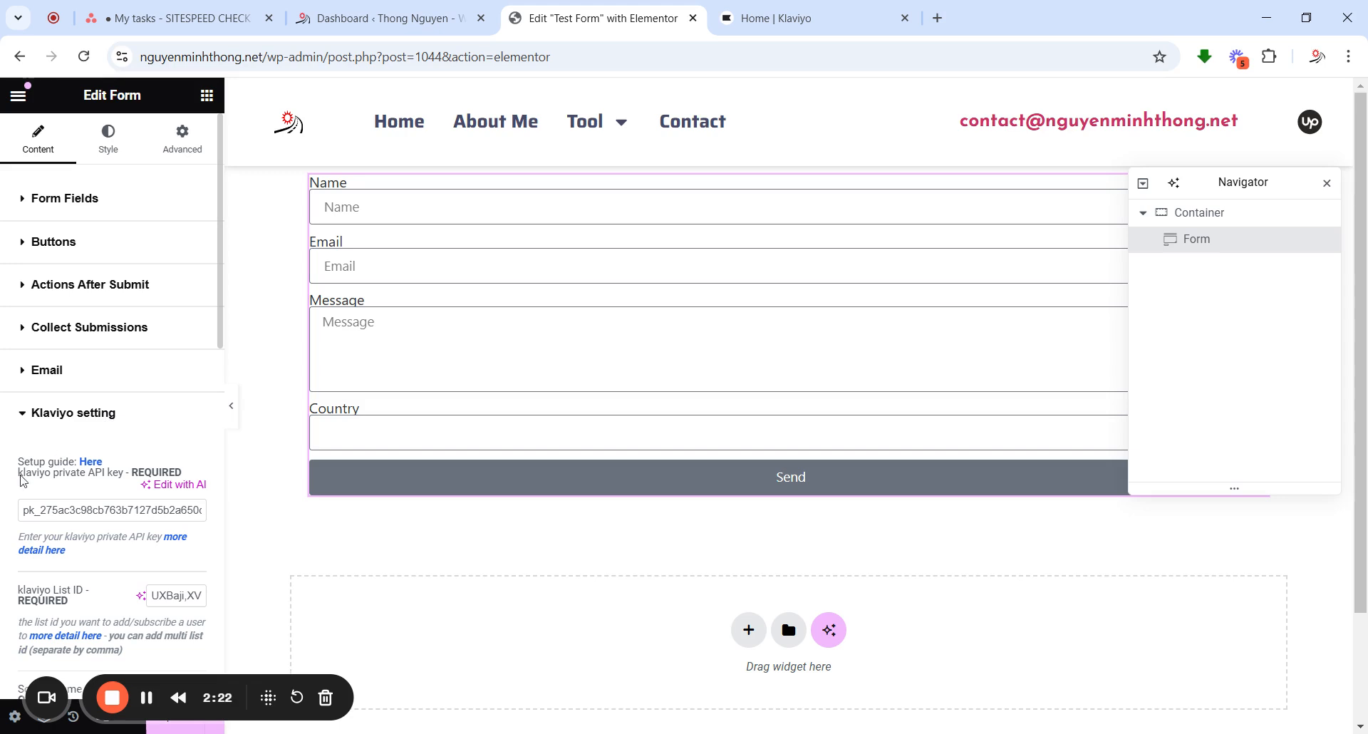
left_click_drag(17, 473, 124, 476)
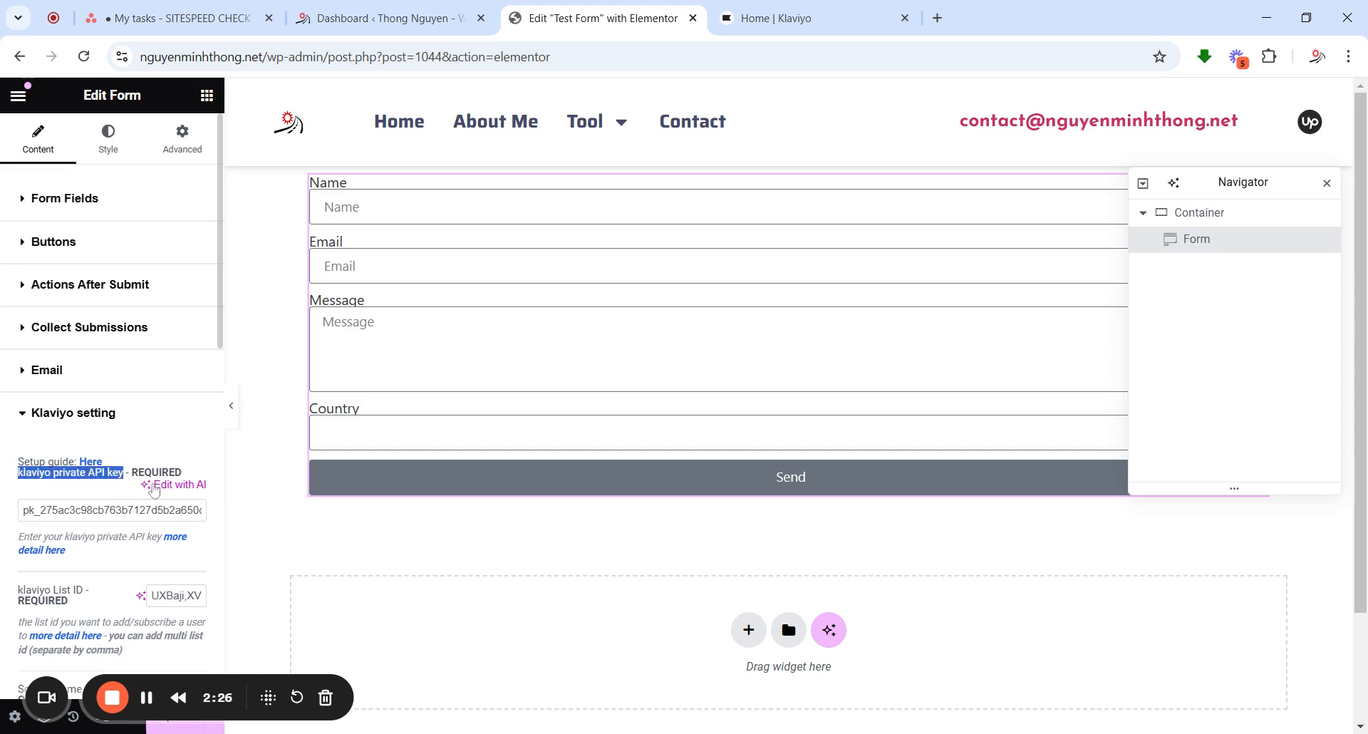
Switch to Klaviyo and open the API keys page in the account settings
key("ctrl+Tab")
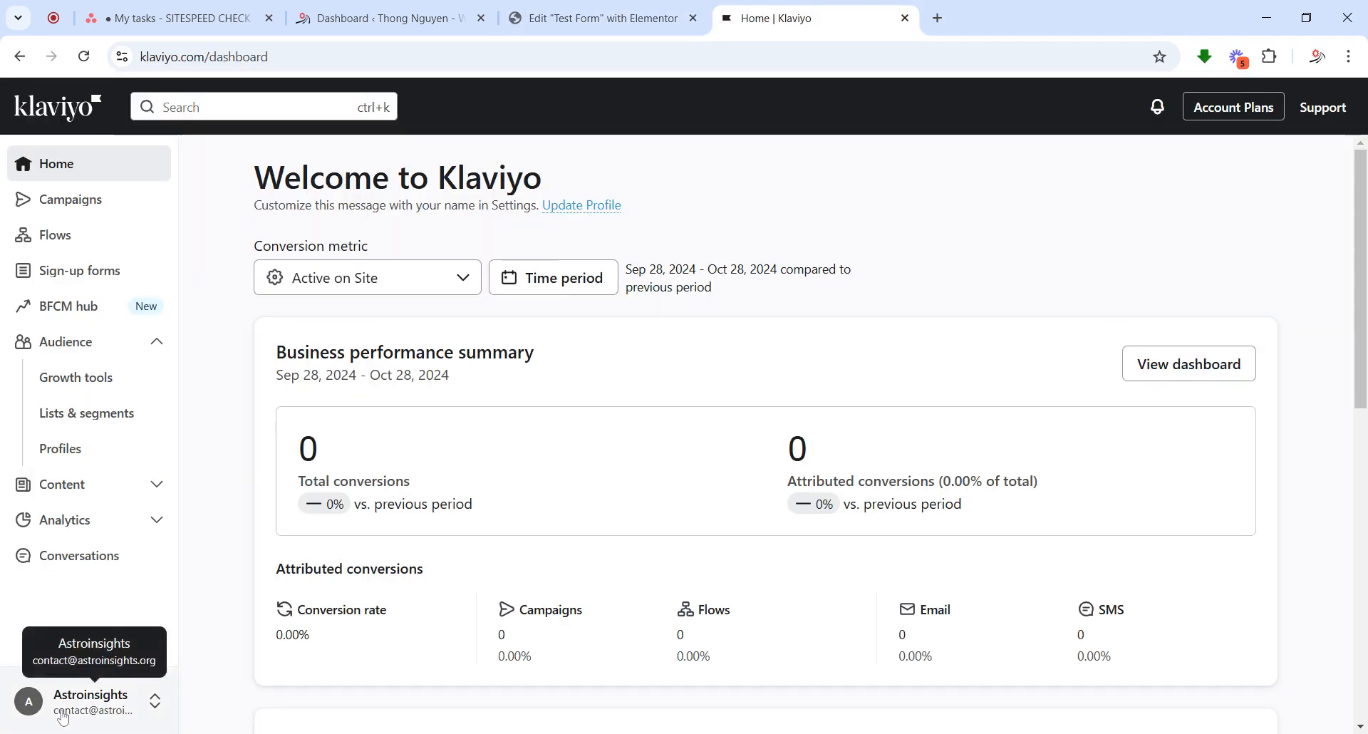
mouse_move(13, 721)
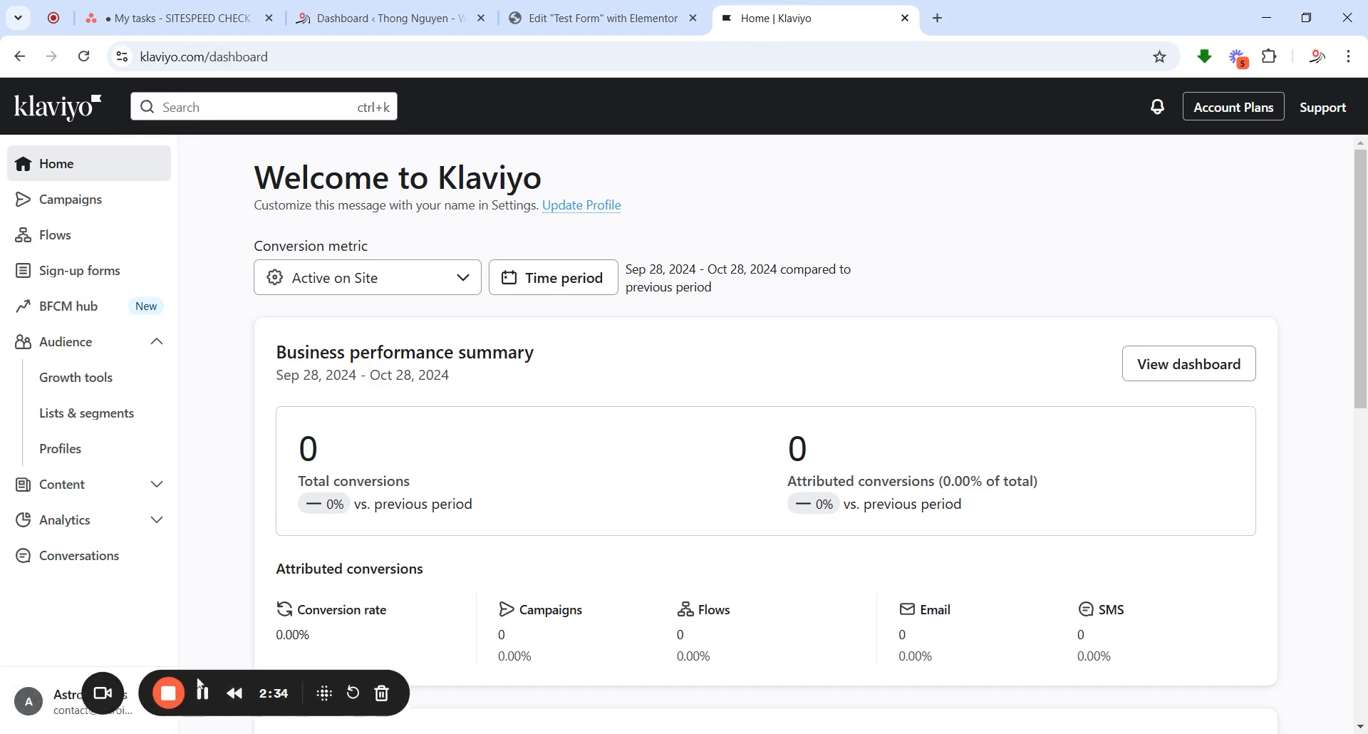
left_click(34, 710)
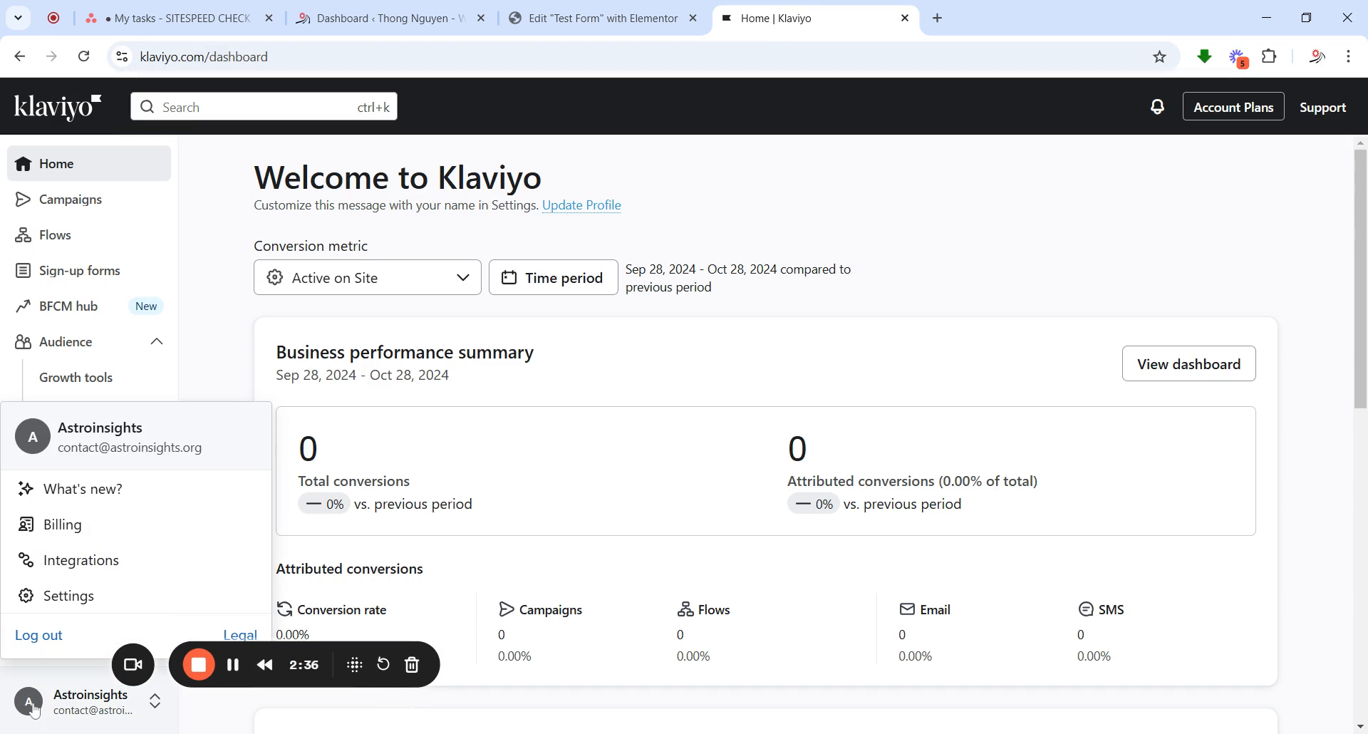
left_click(71, 597)
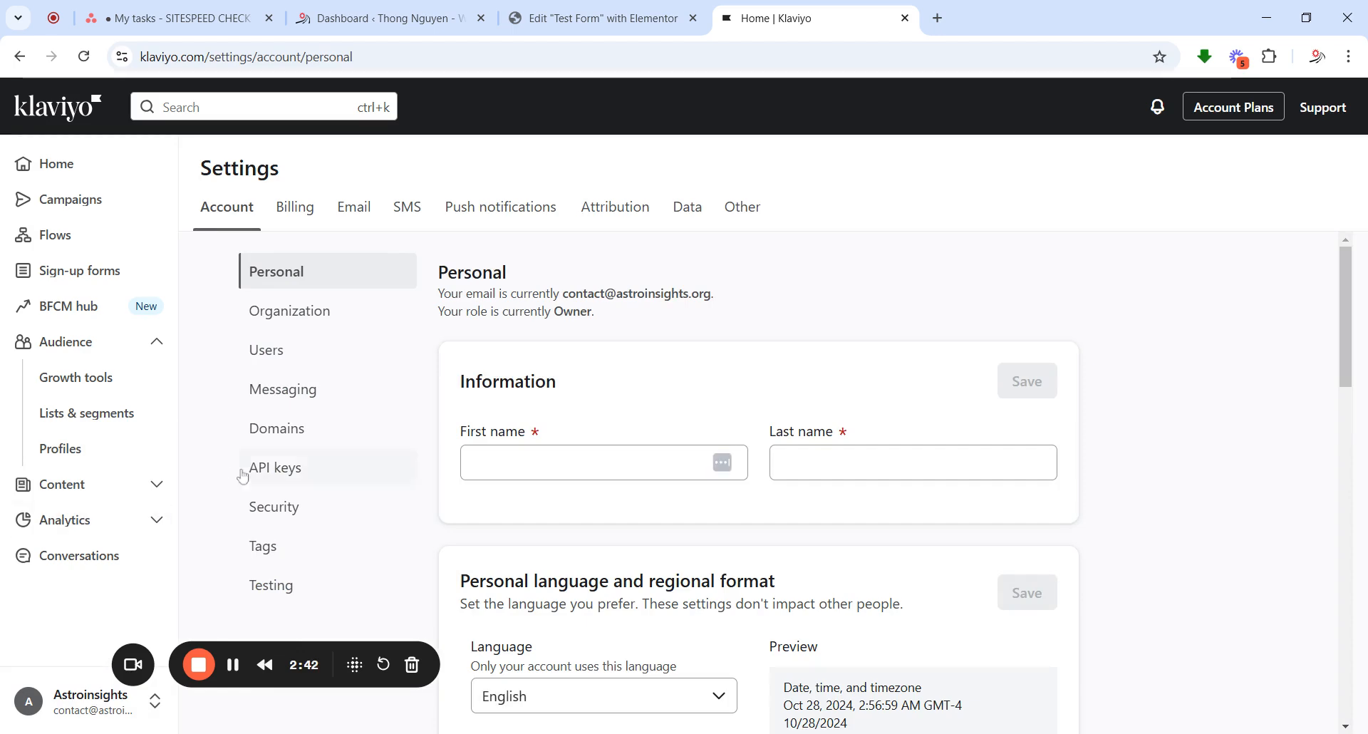
left_click(281, 483)
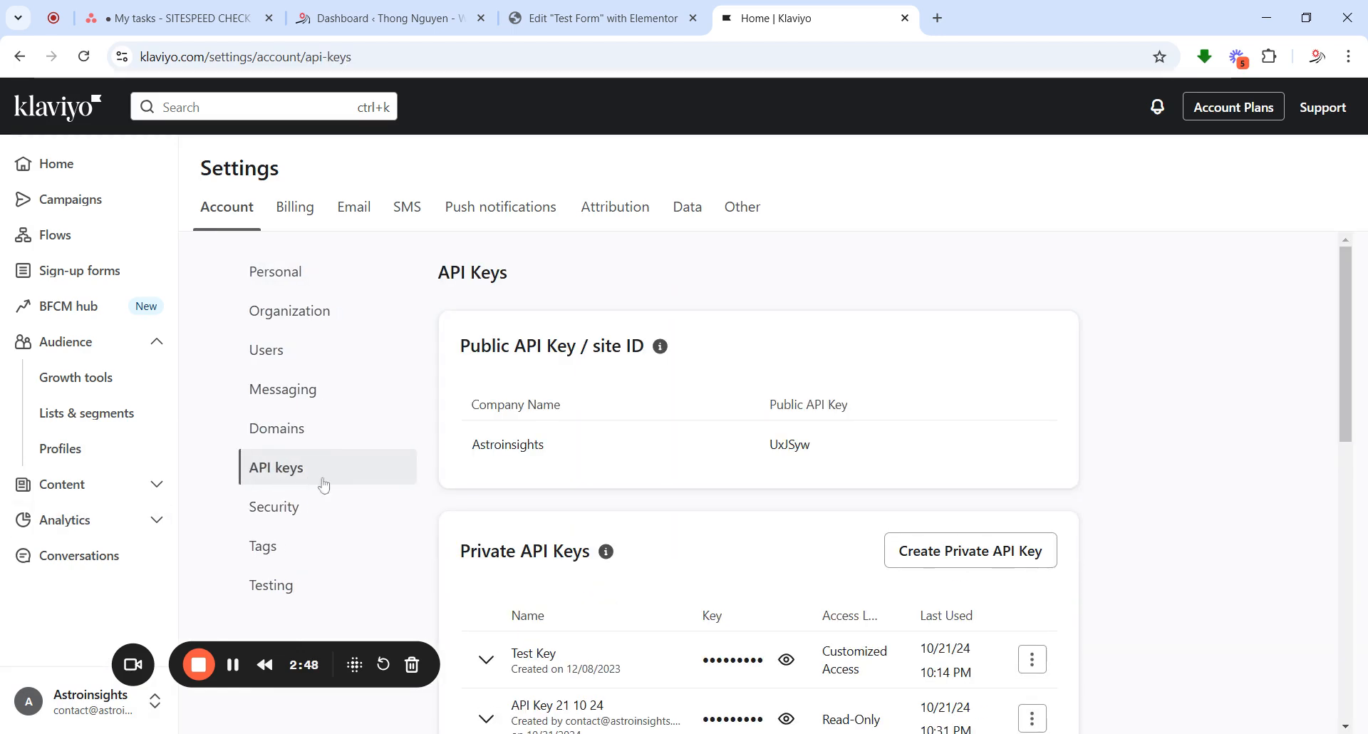
Start creating a private API key and name it "sdfgh sdfghj"
scroll(457, 540, "down", 3)
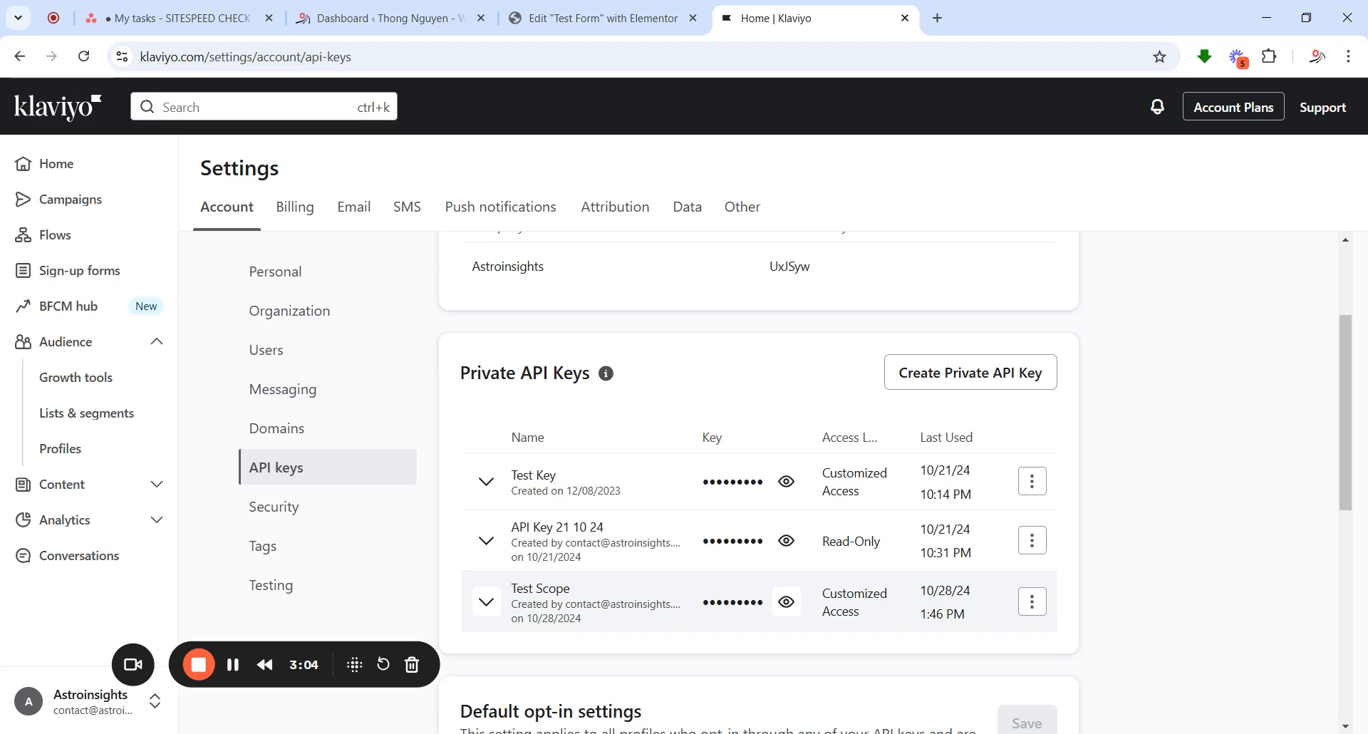
left_click(986, 389)
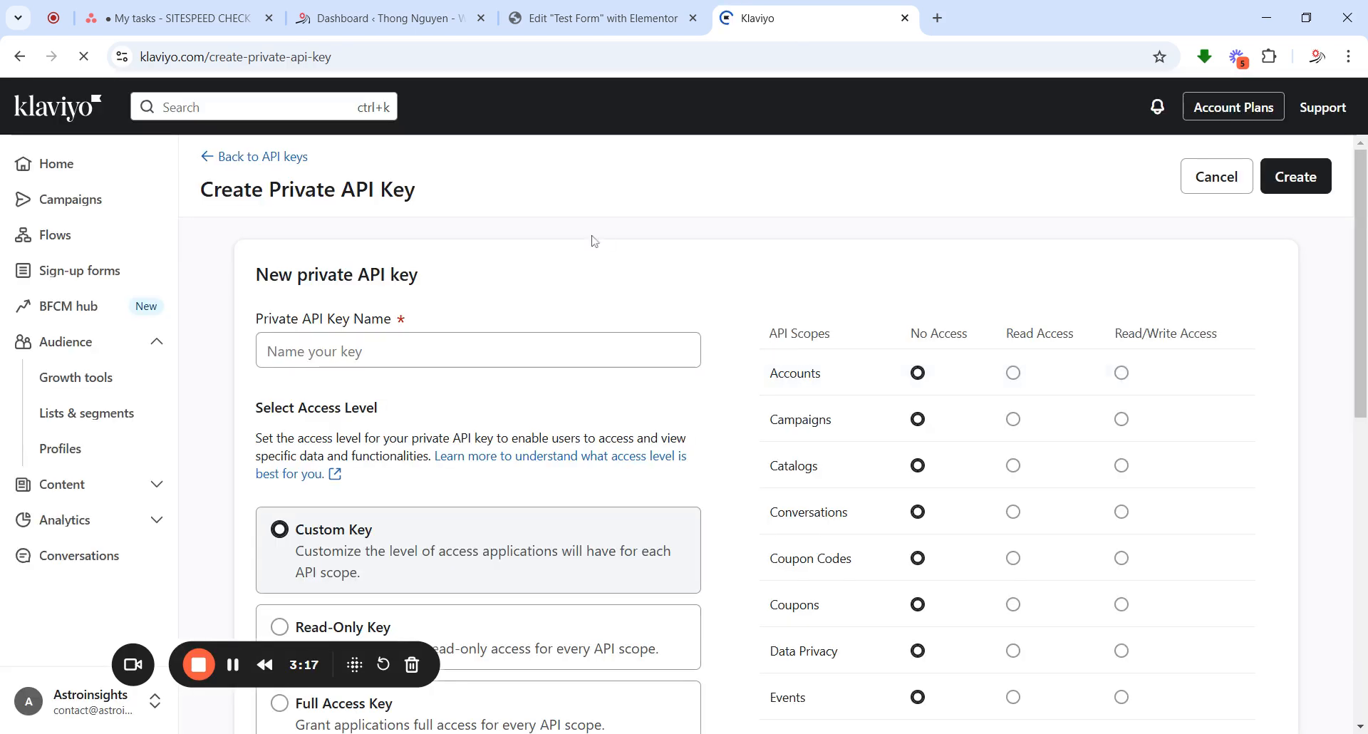
left_click(388, 351)
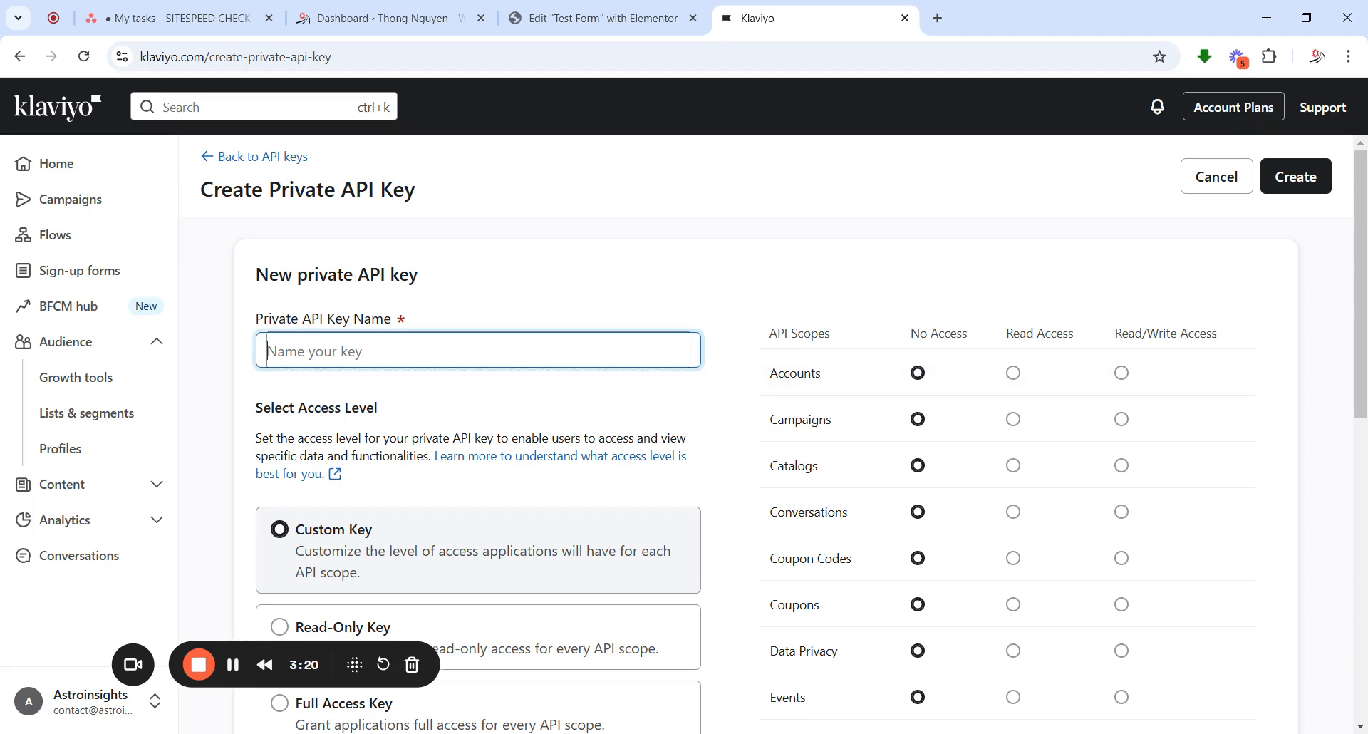
type("sdfgh sdfghj")
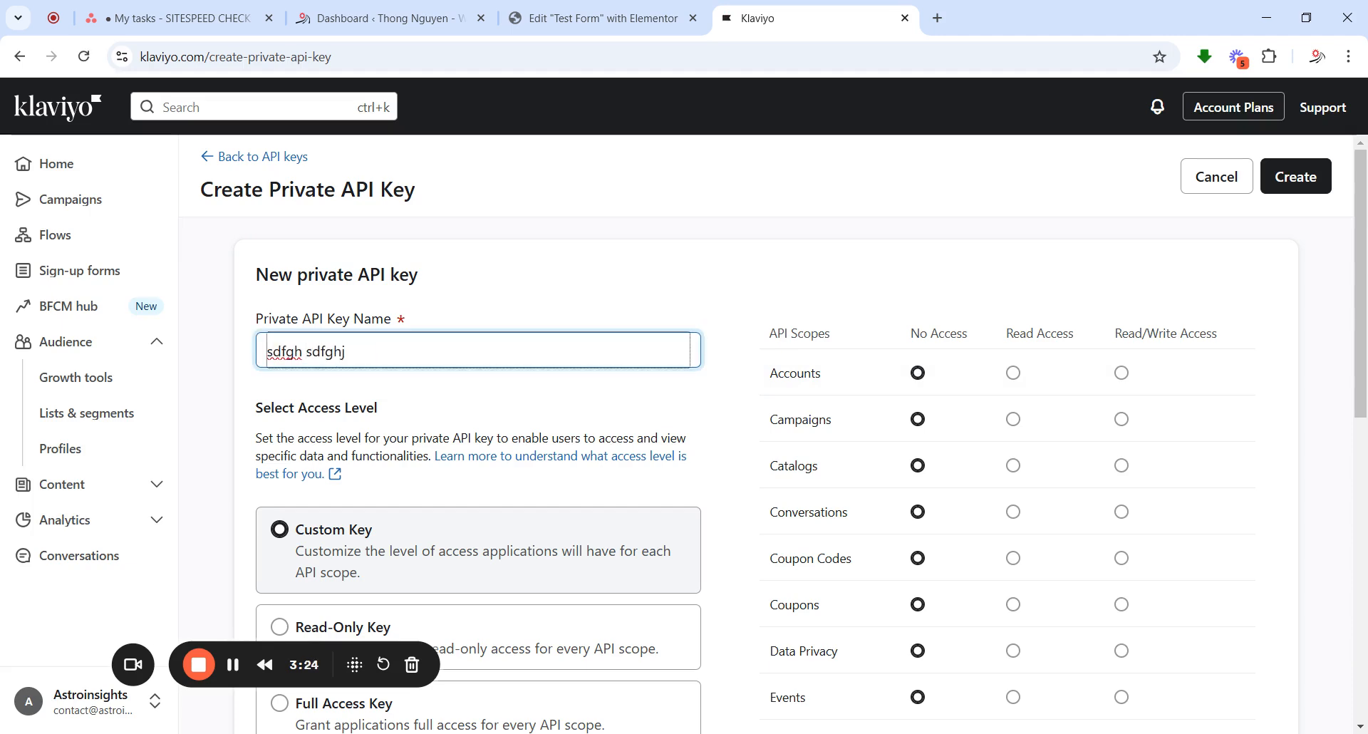
Try the Read-Only Key and Full Access Key access levels and return to Custom Key
scroll(470, 449, "down", 4)
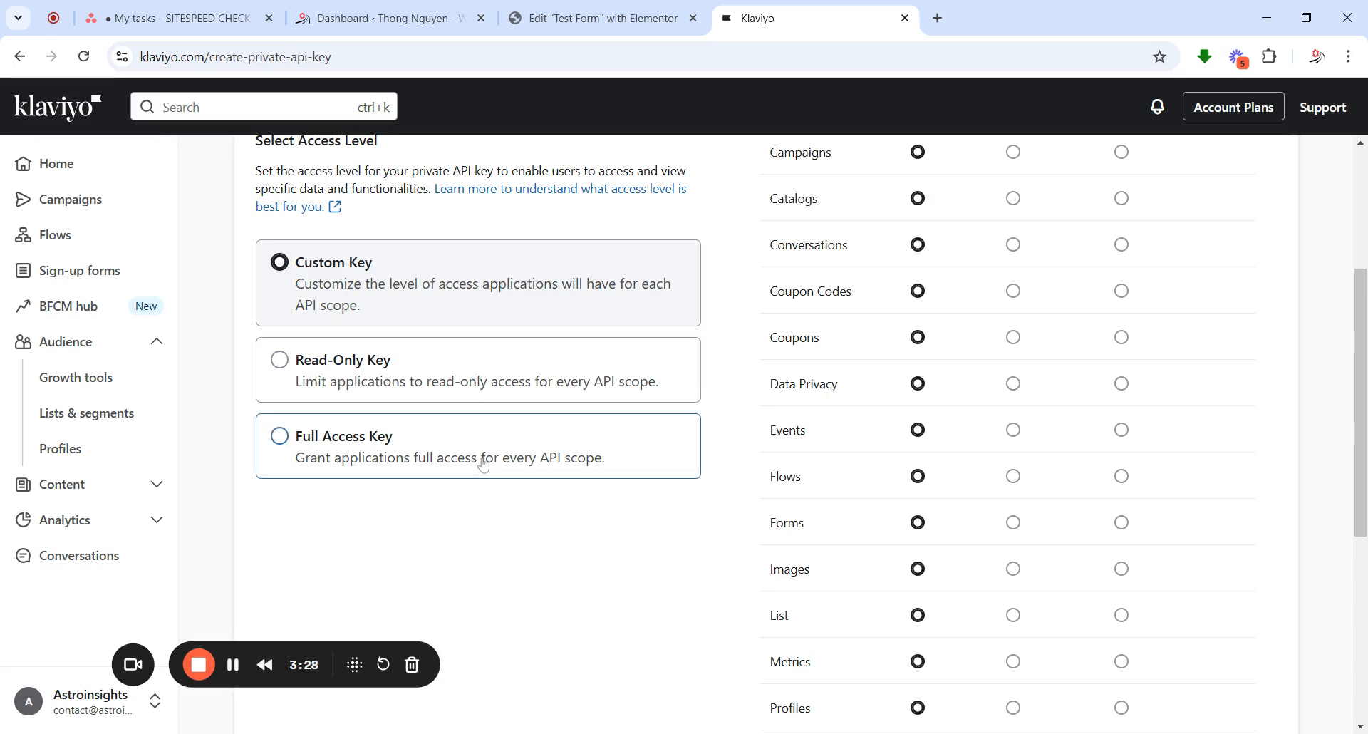
left_click(435, 401)
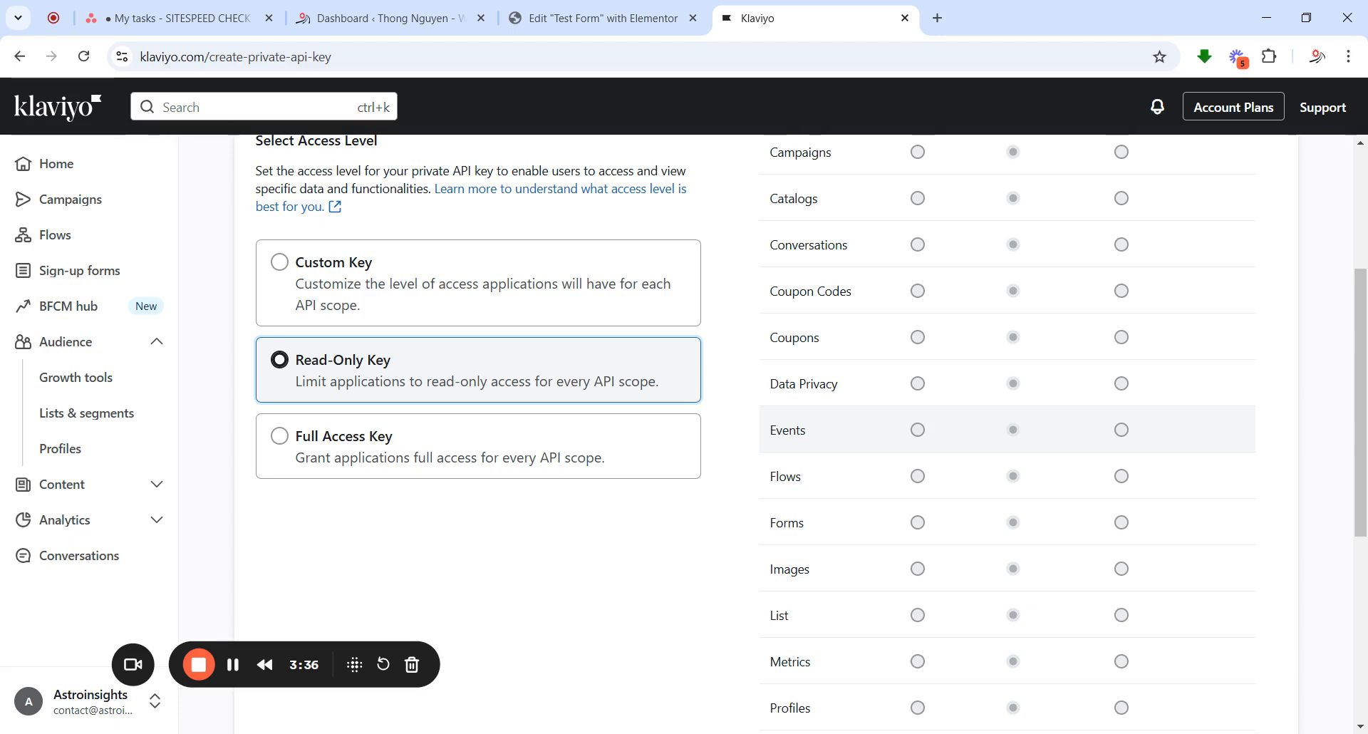
left_click(598, 456)
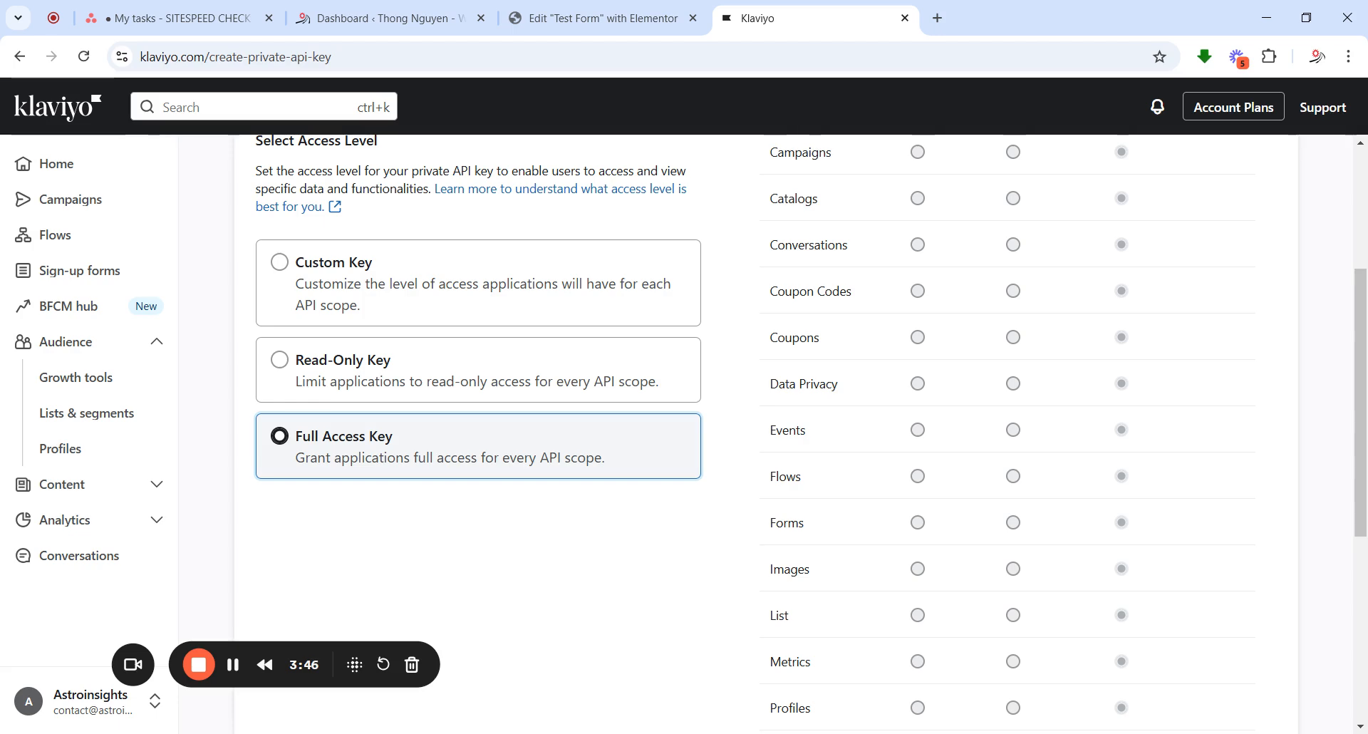
left_click(406, 311)
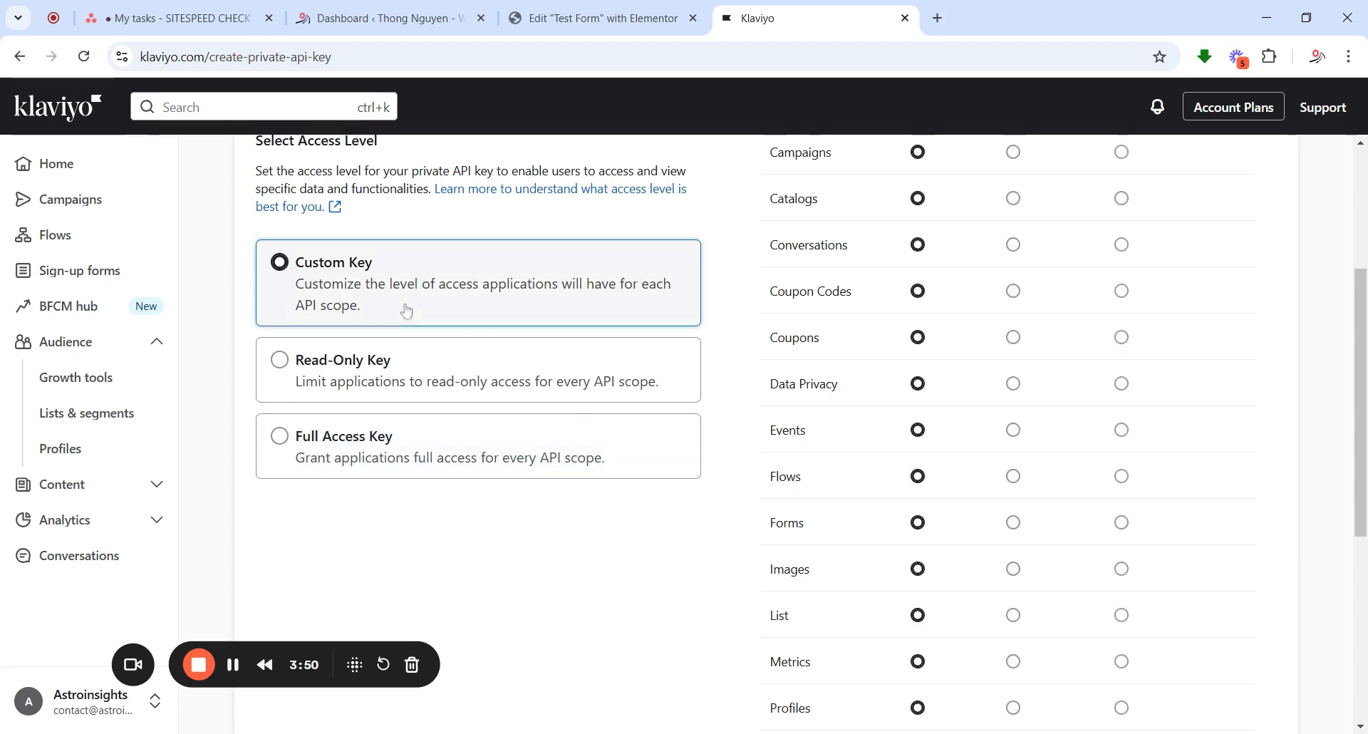
Grant the custom key Read/Write Access for the List, Profiles and Subscriptions scopes
left_click(1122, 614)
scroll(1221, 559, "up", 3)
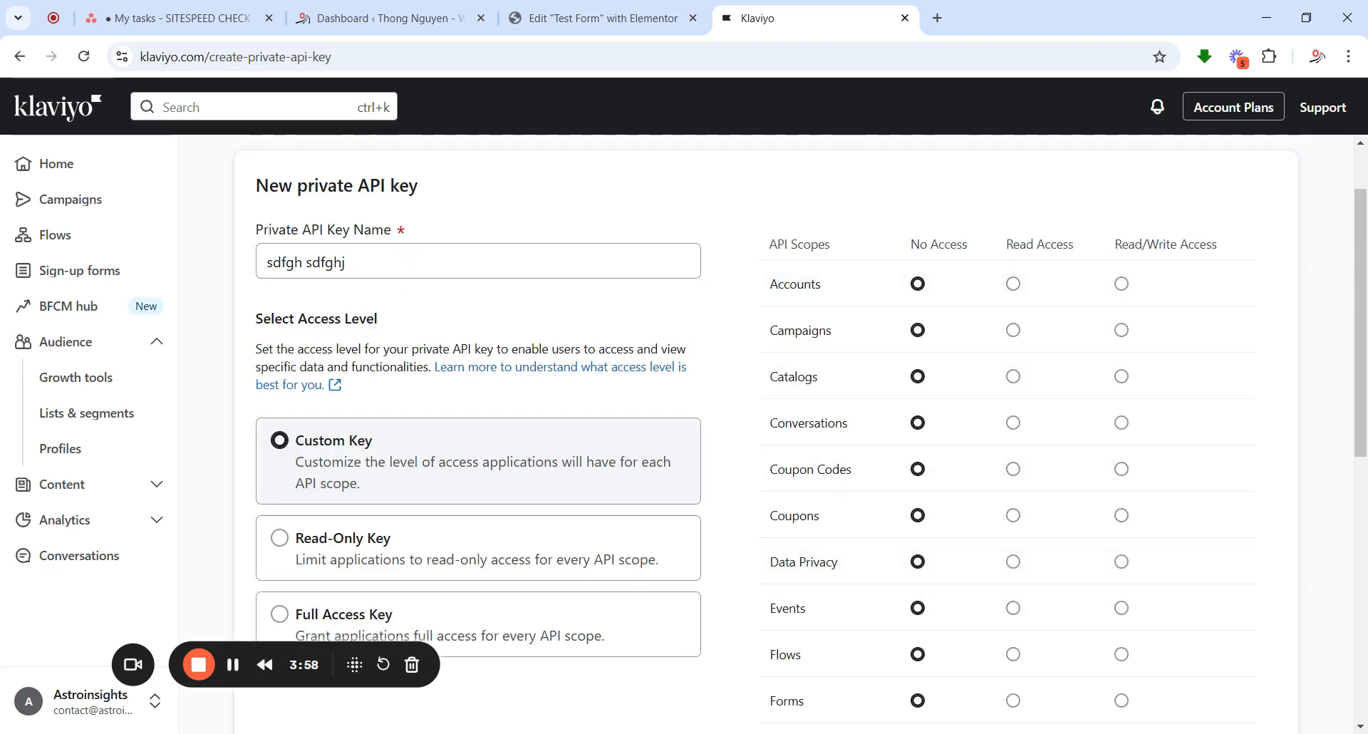
scroll(1194, 370, "down", 3)
scroll(1199, 447, "down", 1)
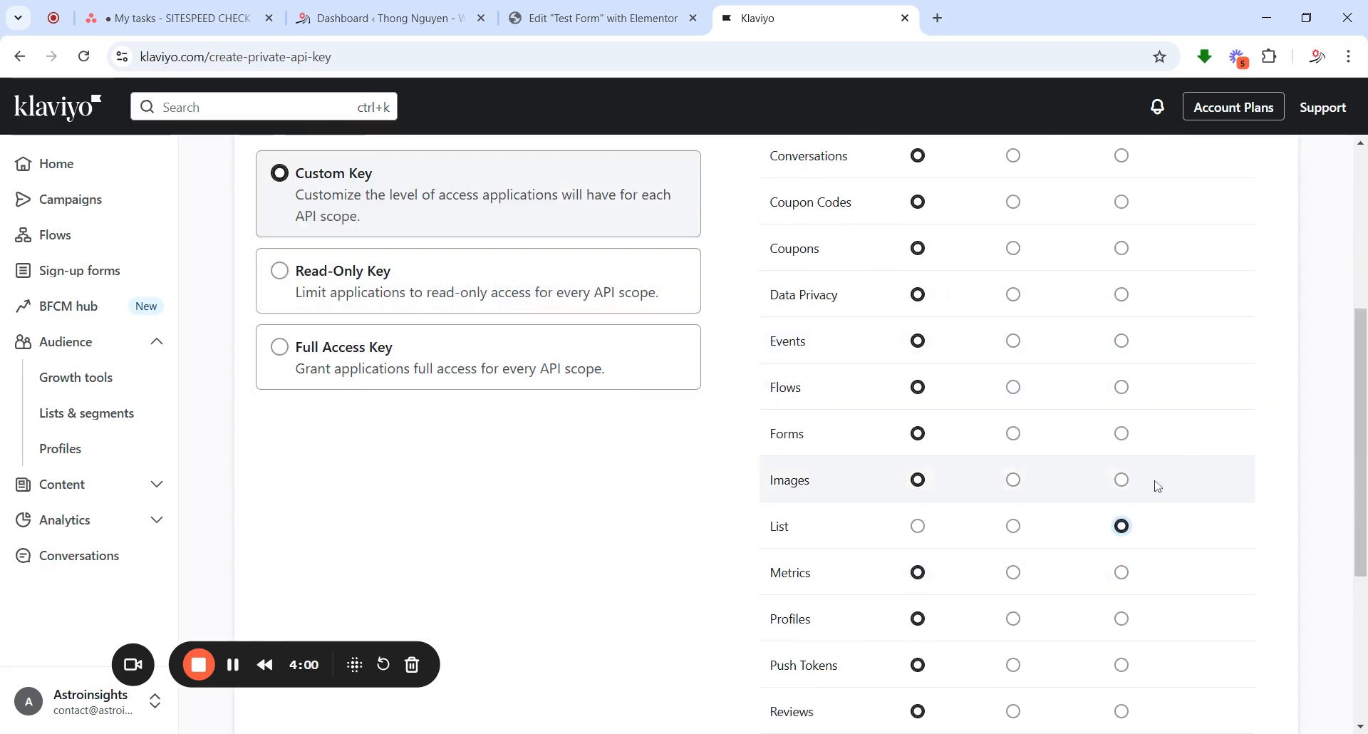
scroll(1144, 519, "down", 2)
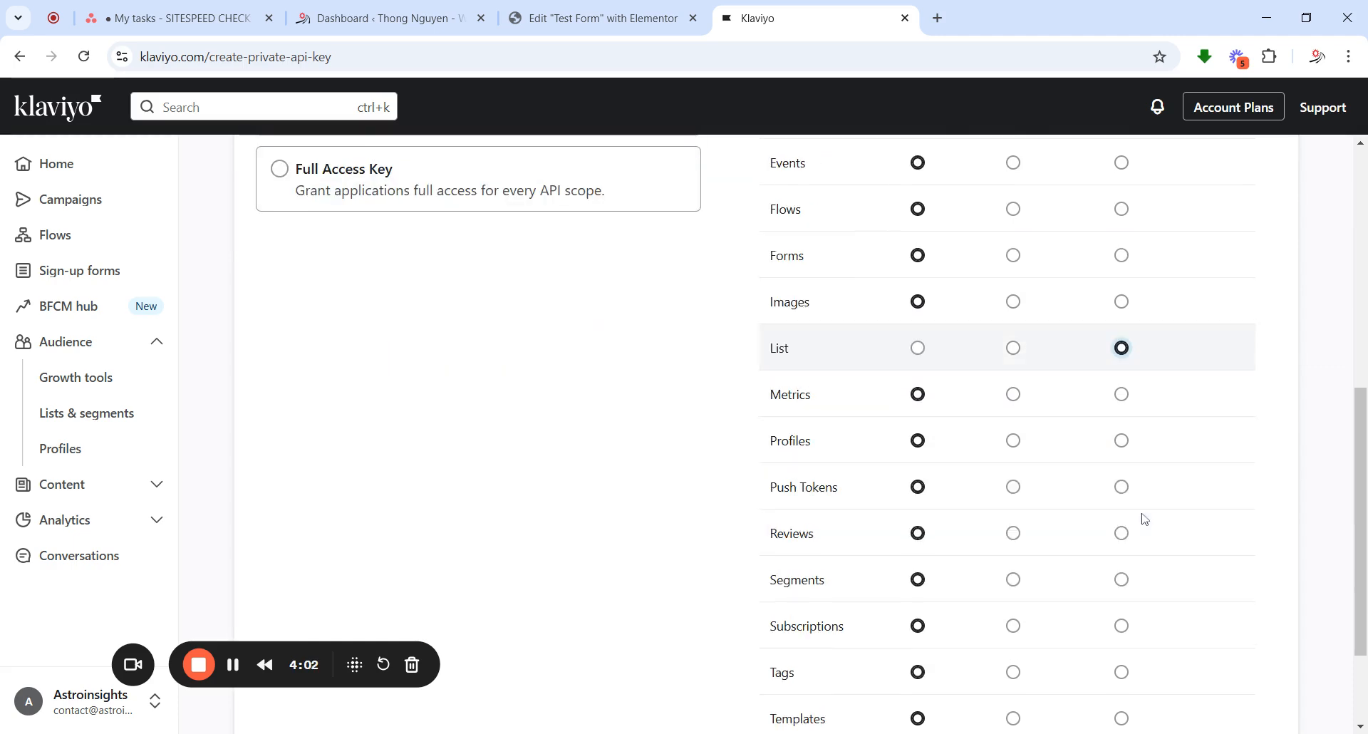
left_click(1121, 442)
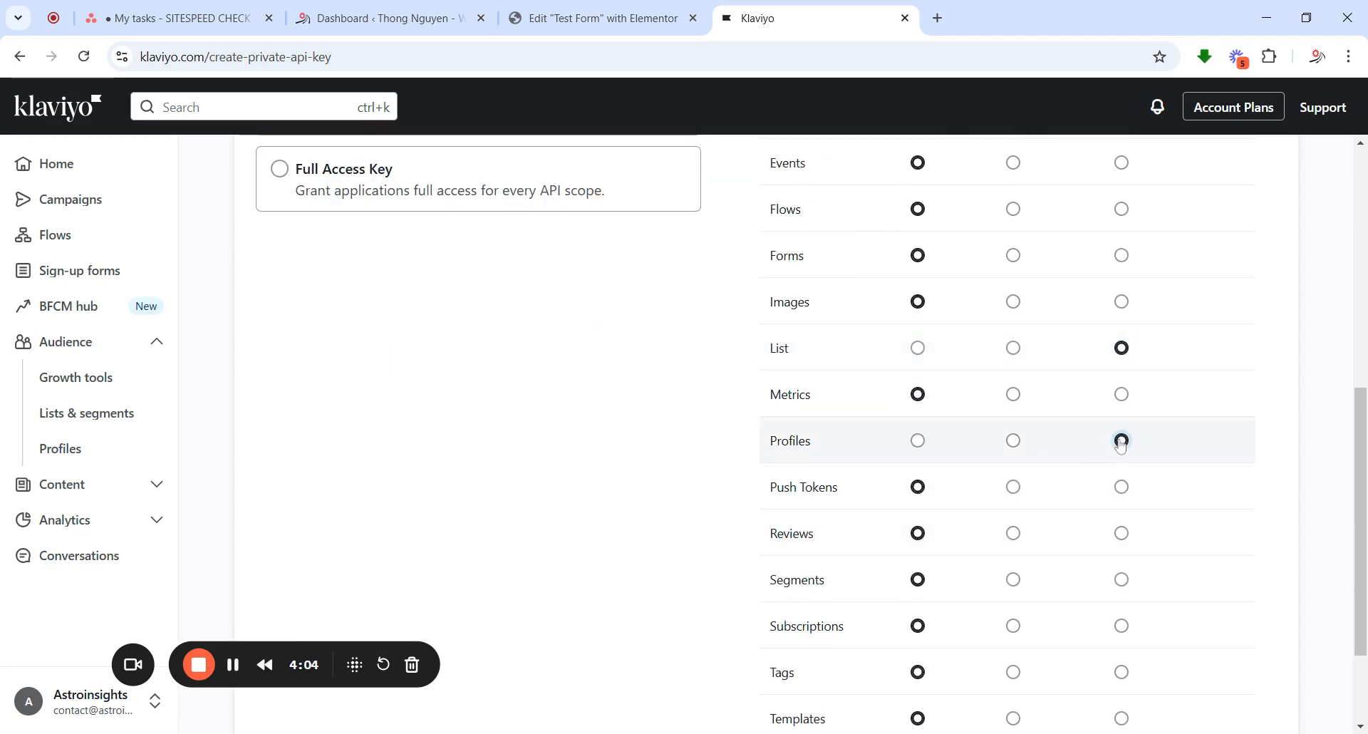
scroll(1082, 458, "down", 1)
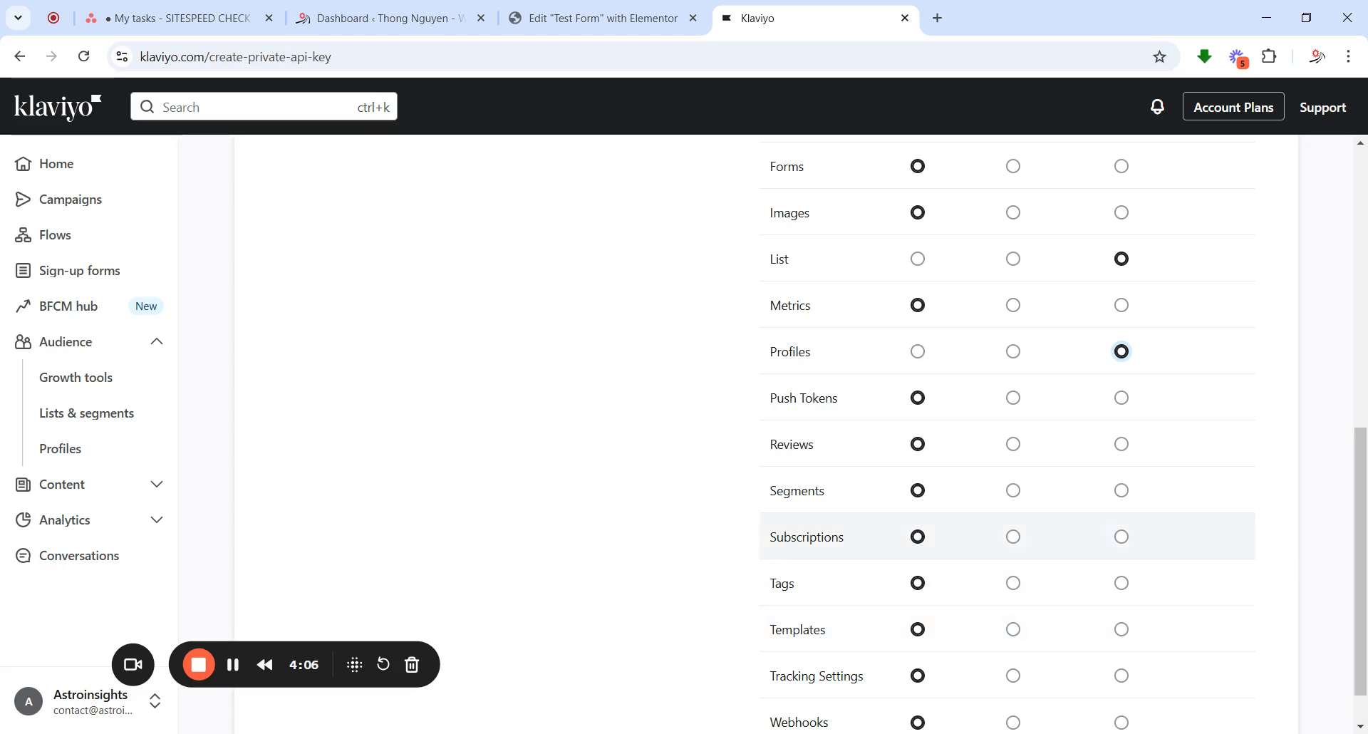
left_click(1121, 537)
scroll(1176, 543, "up", 1)
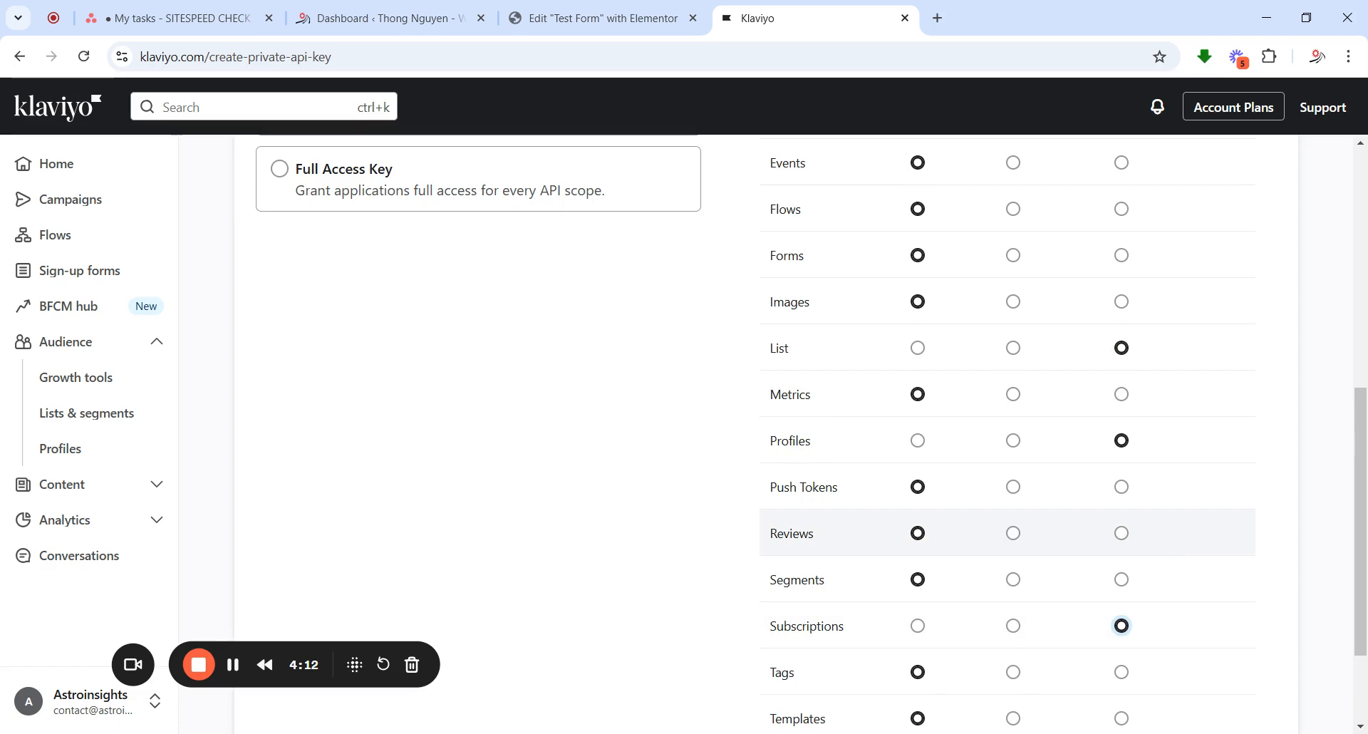
scroll(1175, 543, "up", 6)
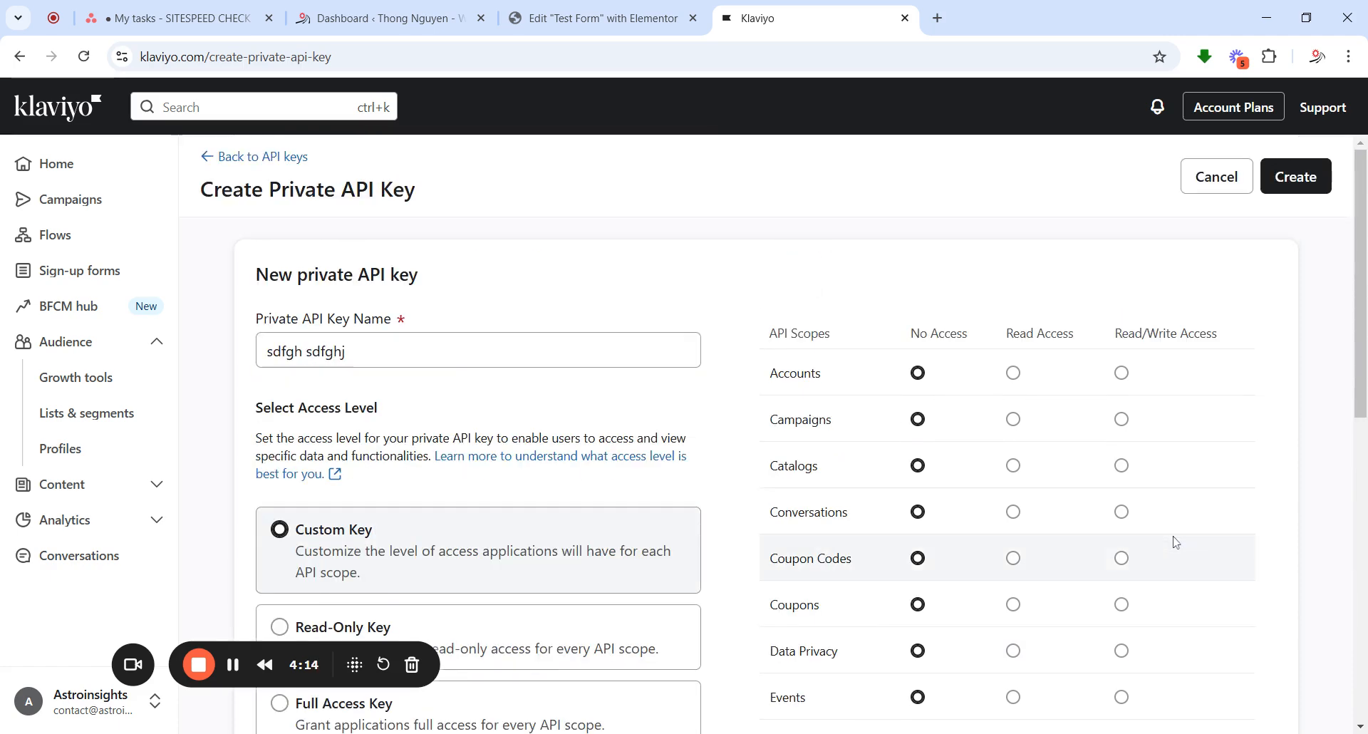
scroll(1176, 542, "down", 4)
scroll(1186, 531, "down", 2)
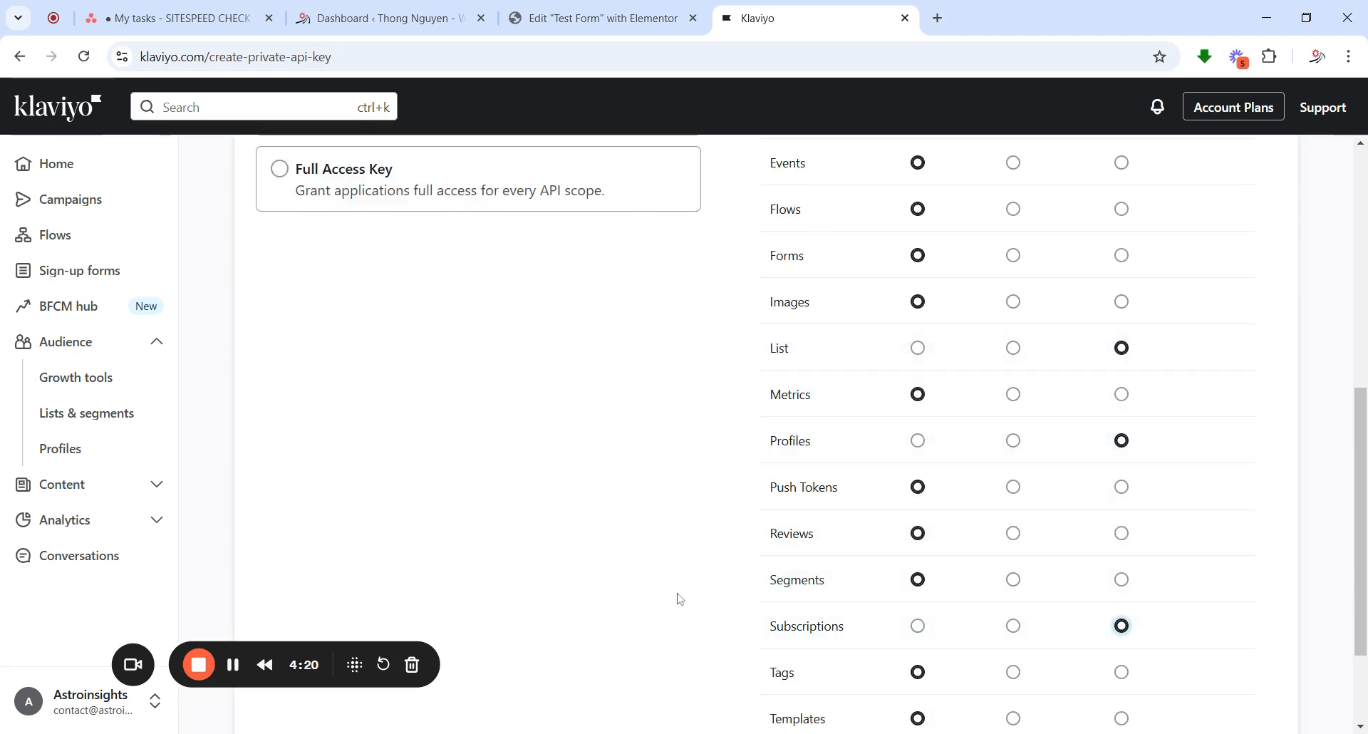
scroll(645, 610, "down", 2)
scroll(644, 611, "up", 10)
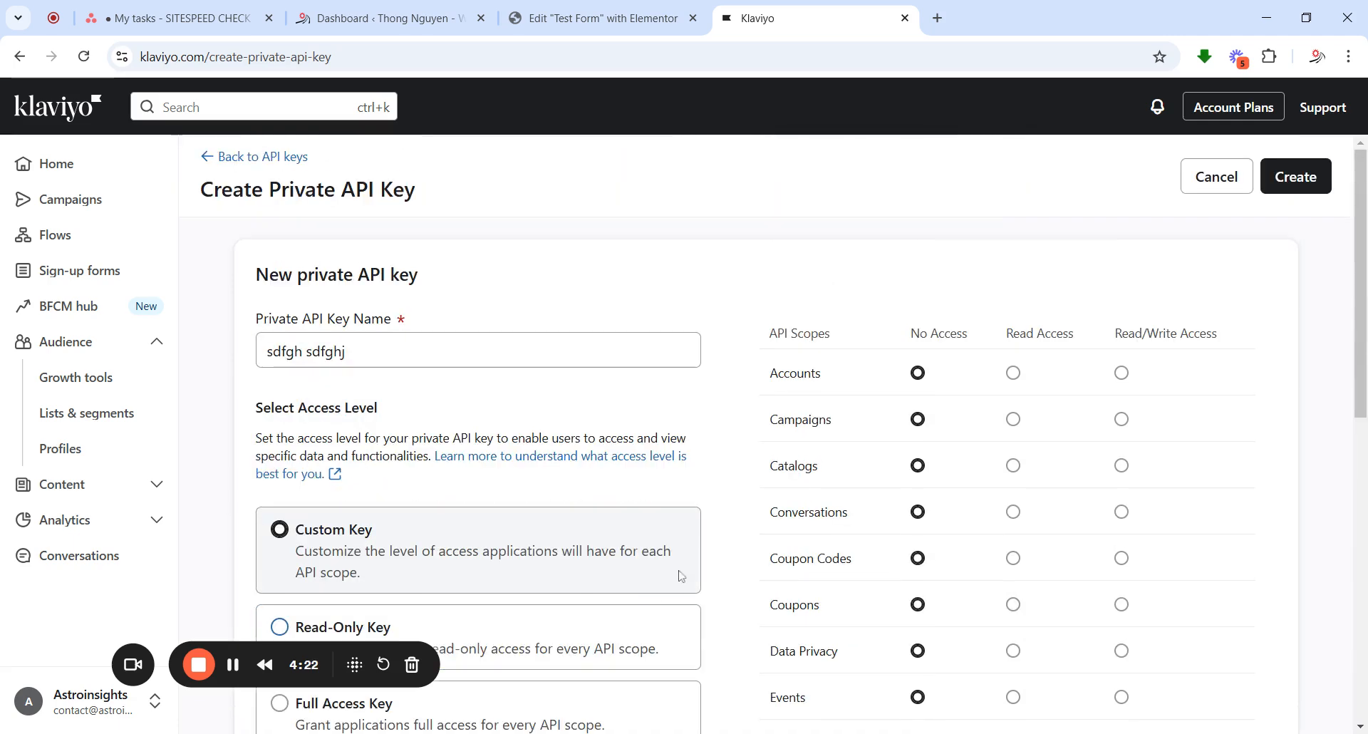
Create the private API key with the chosen scopes and copy the generated key to the clipboard
left_click(1298, 181)
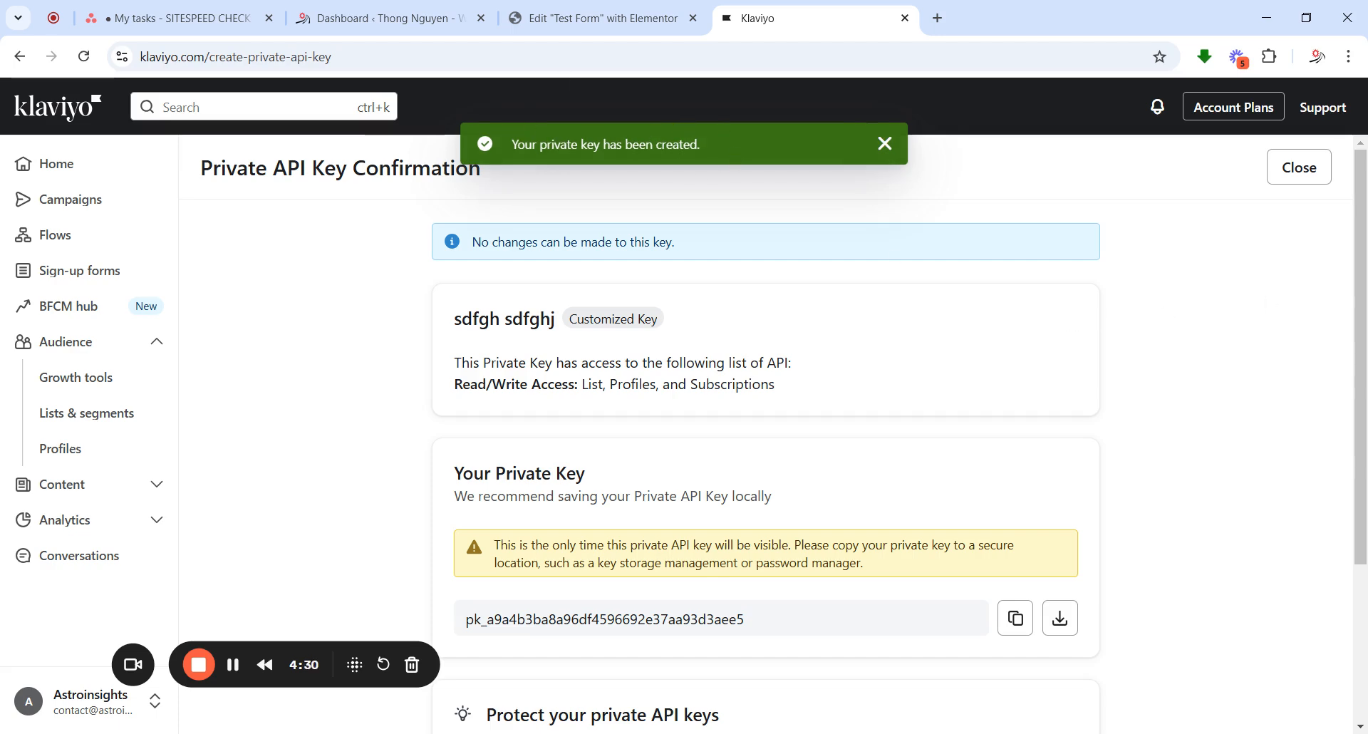
scroll(823, 442, "down", 2)
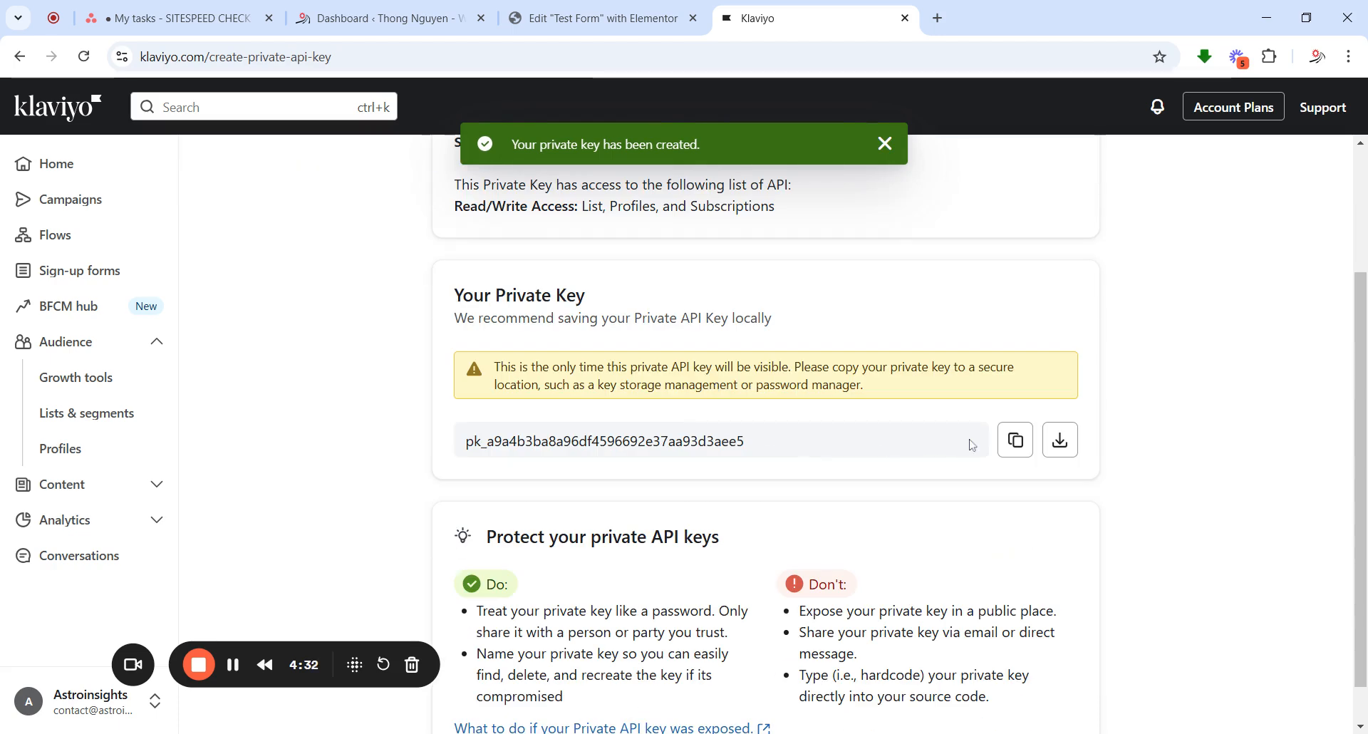
left_click(1016, 440)
left_click_drag(521, 366, 882, 397)
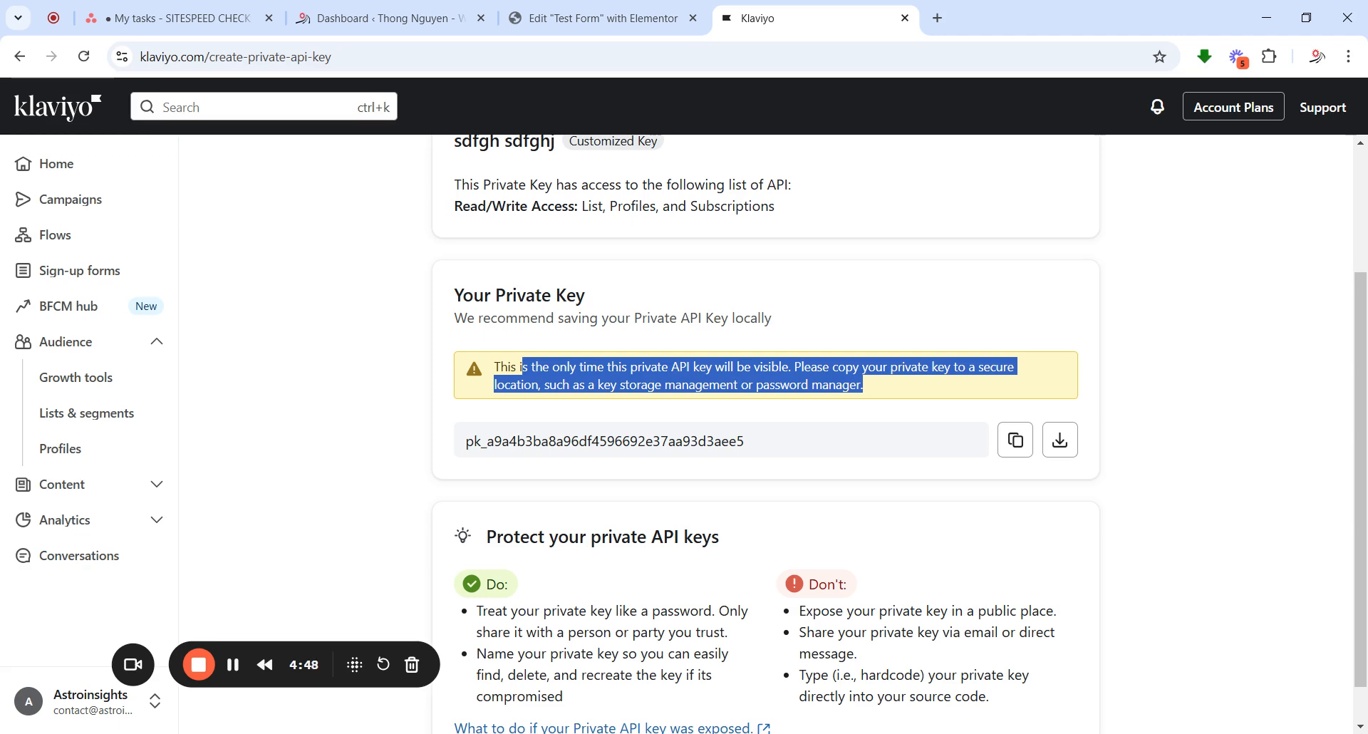
left_click(1016, 440)
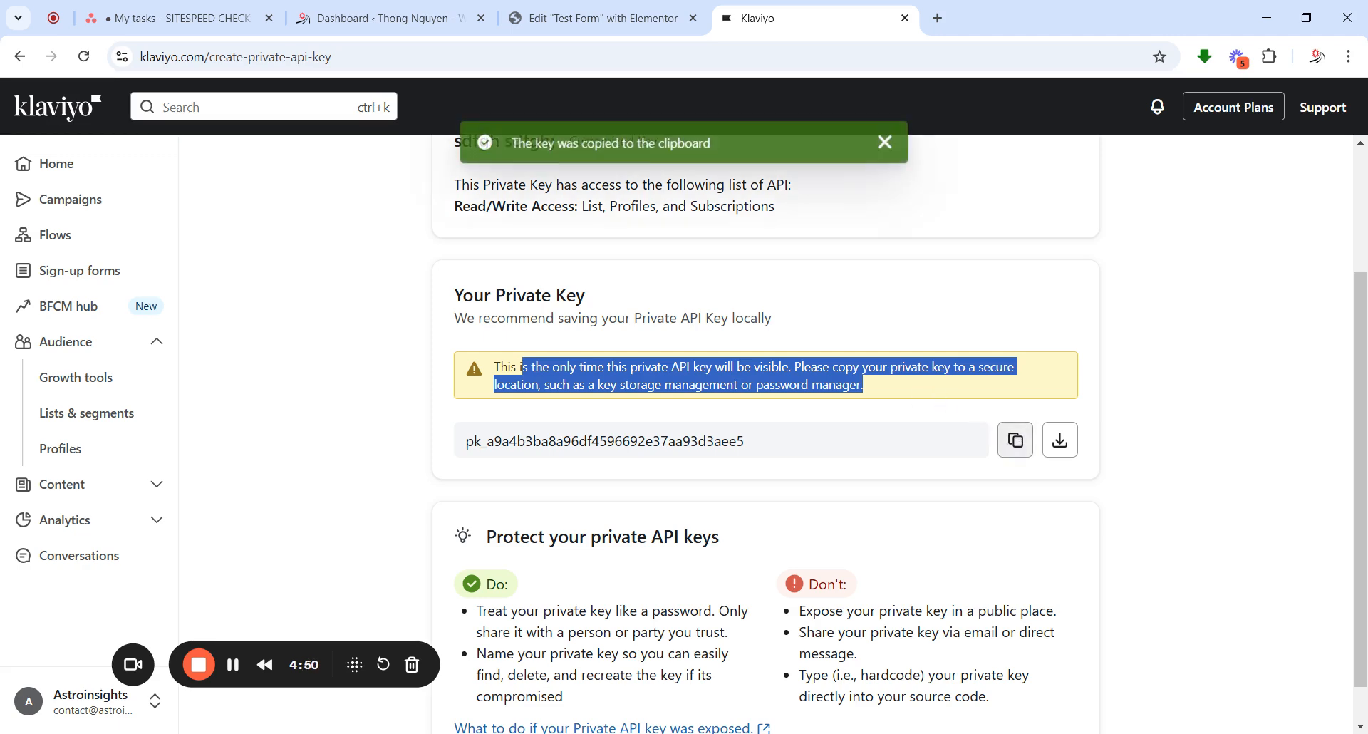
From the Klaviyo settings of the Elementor form, open the help article on managing API keys, read through it and close it
left_click(561, 20)
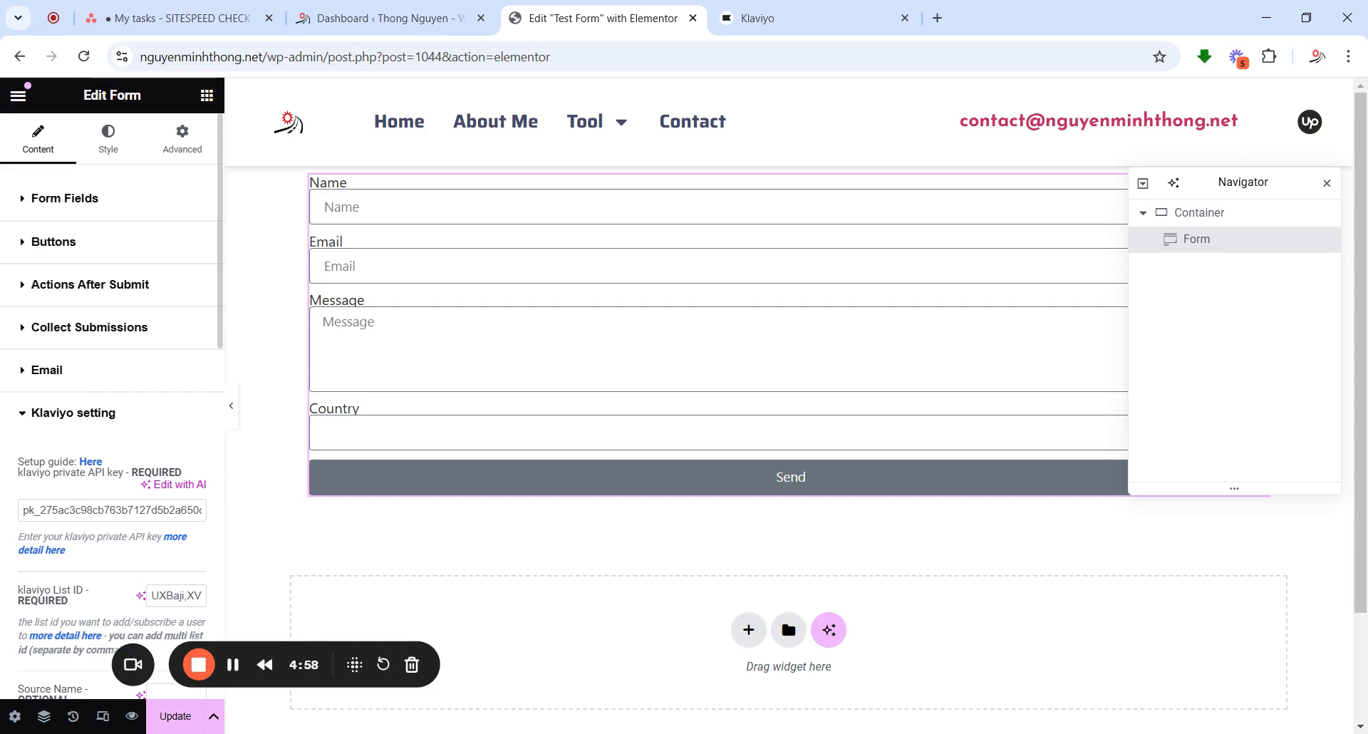
scroll(111, 406, "down", 1)
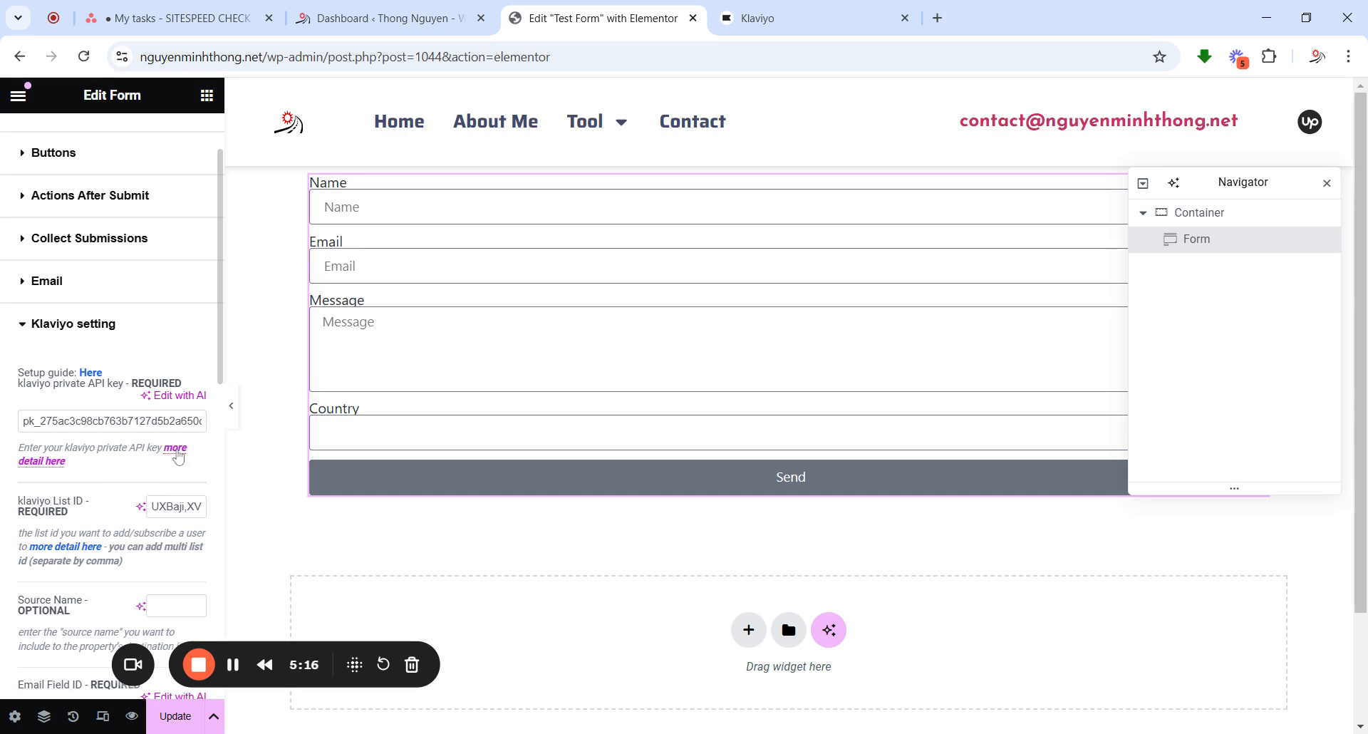
left_click(176, 454)
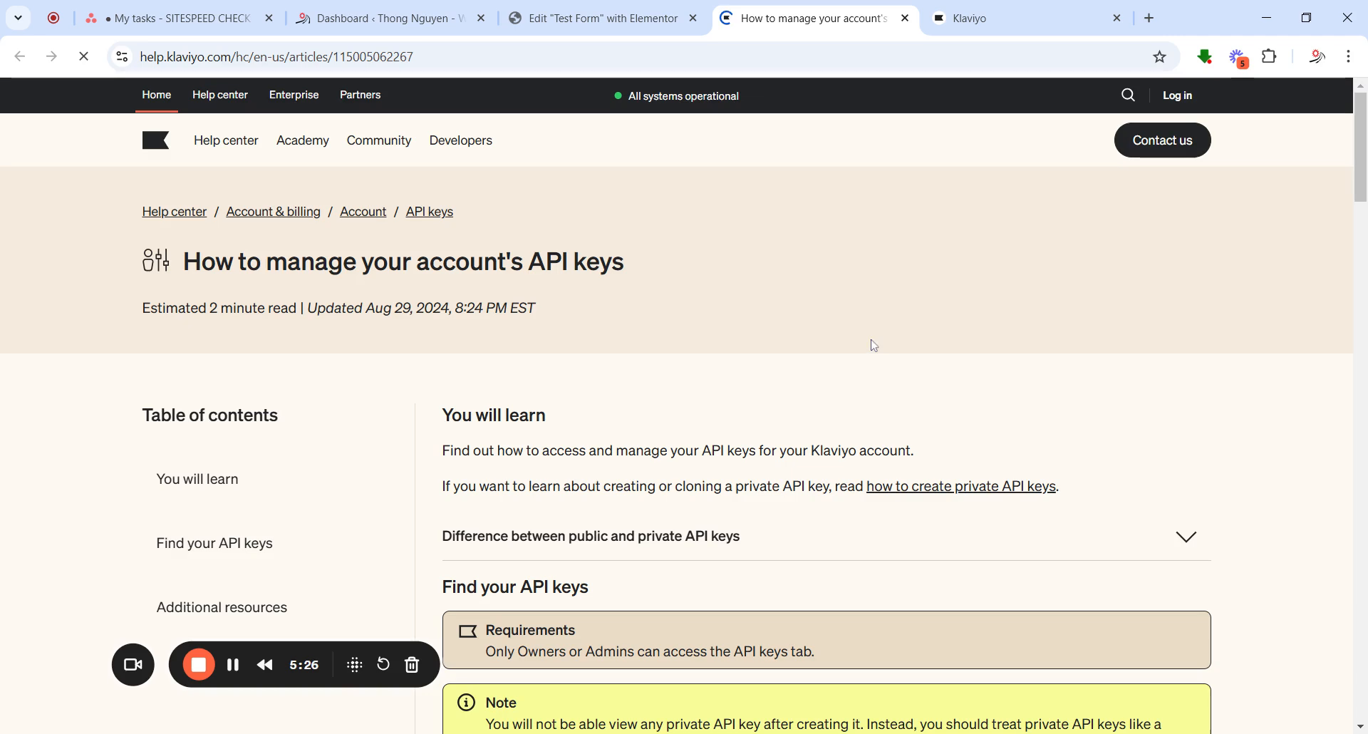
scroll(596, 312, "down", 2)
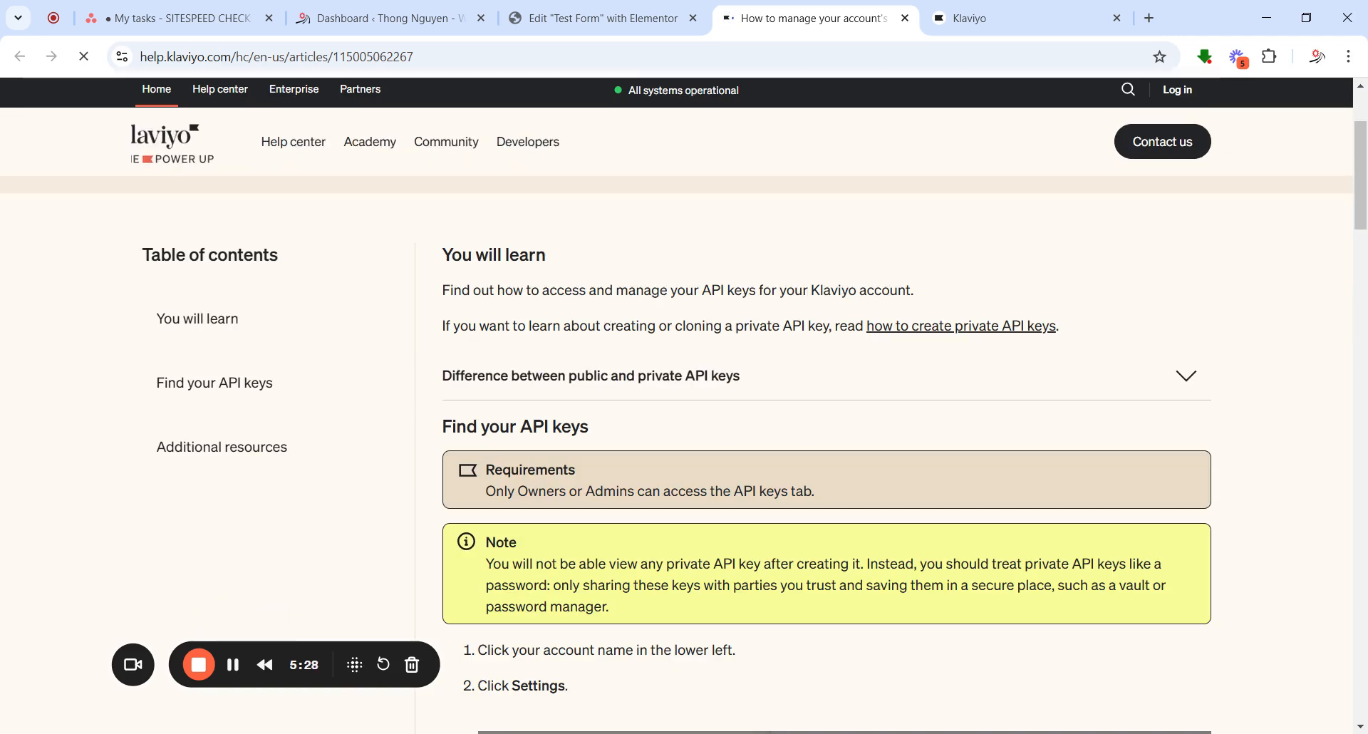
scroll(611, 331, "down", 8)
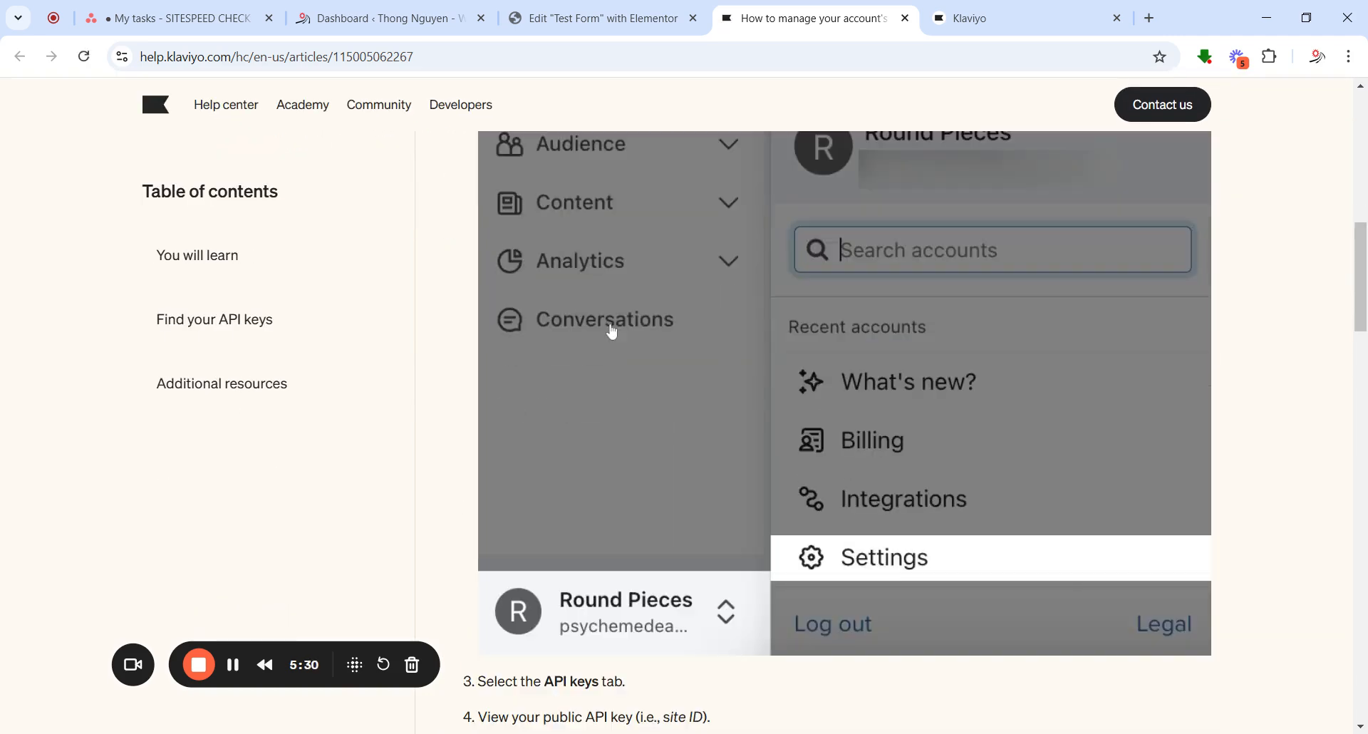
scroll(612, 331, "down", 3)
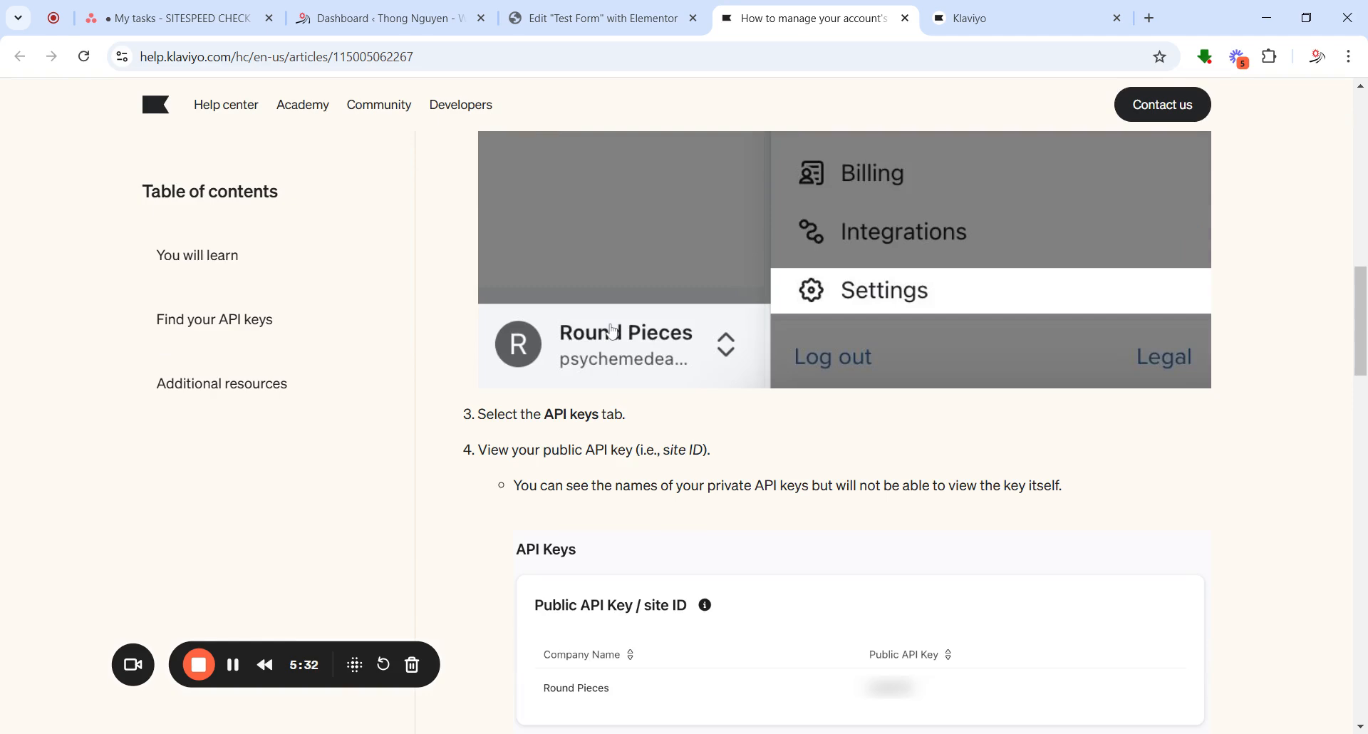
scroll(611, 331, "up", 1)
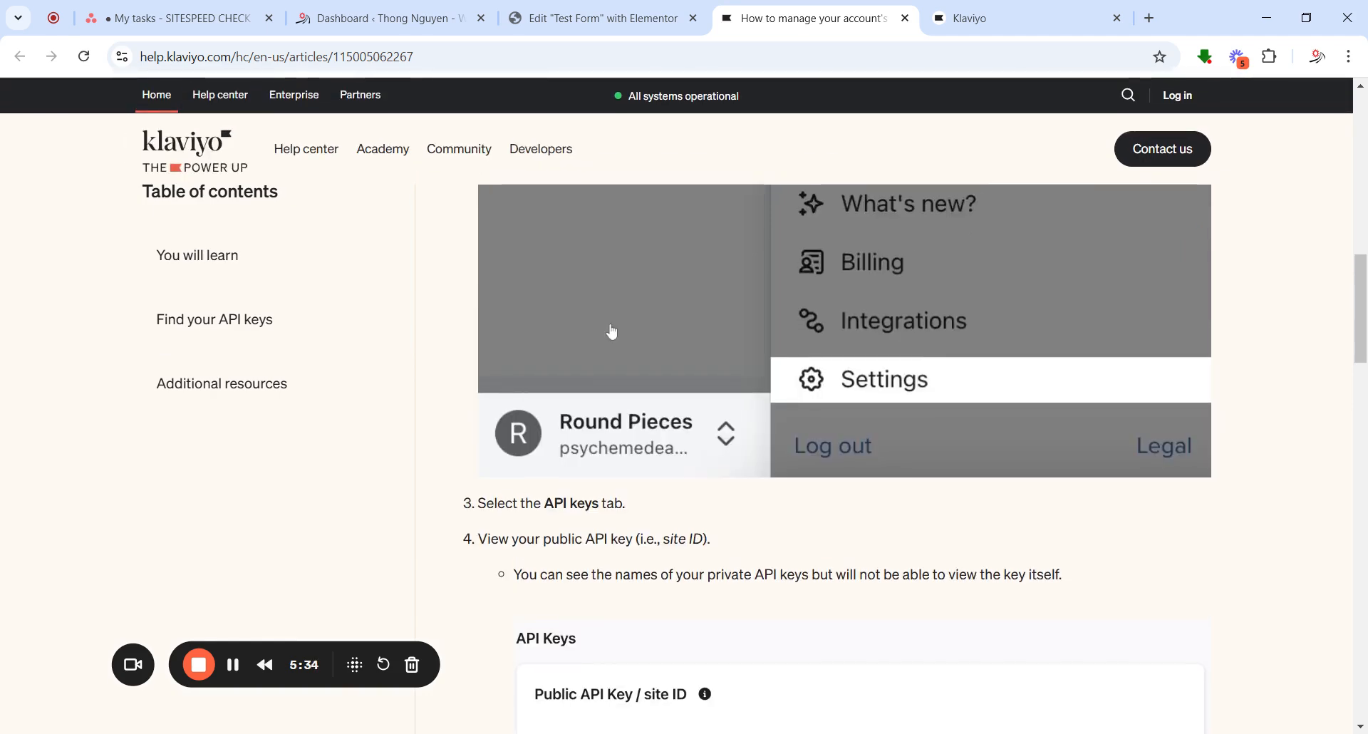
scroll(612, 331, "down", 2)
scroll(611, 331, "up", 2)
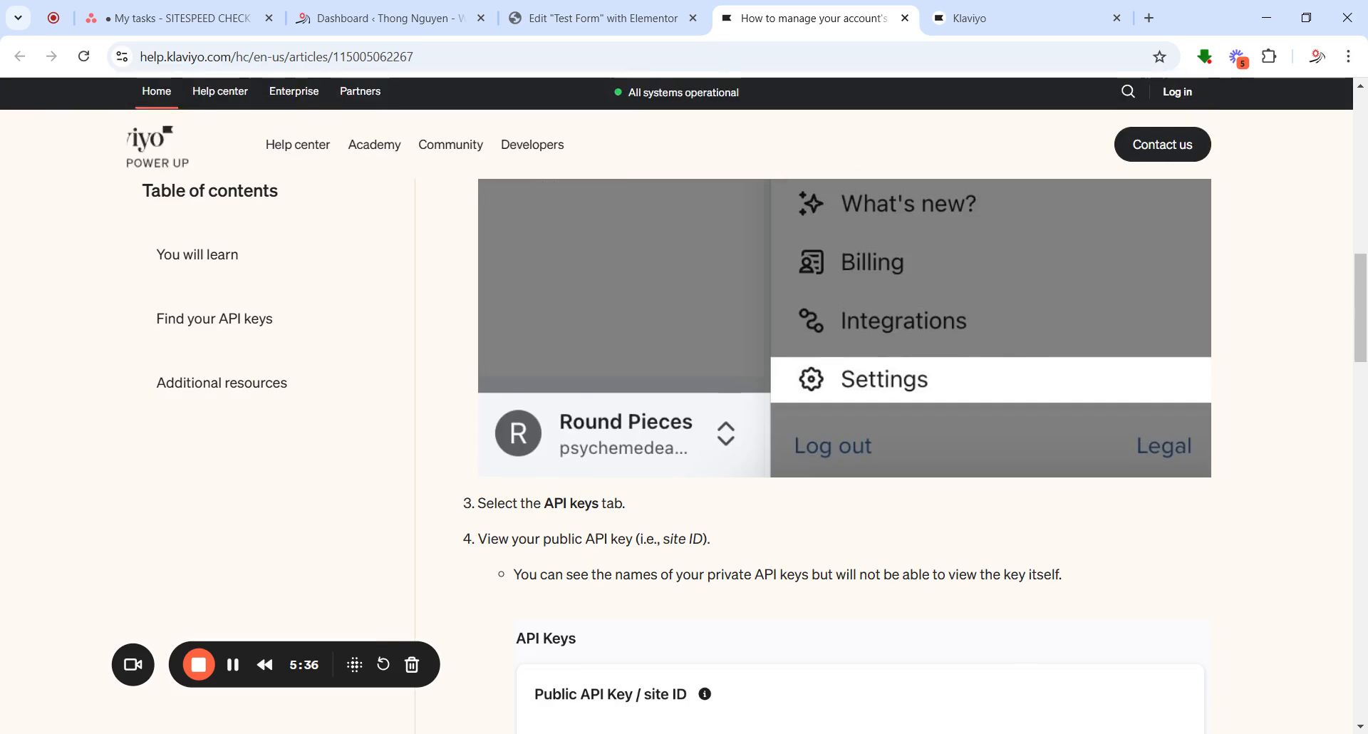
scroll(611, 331, "down", 8)
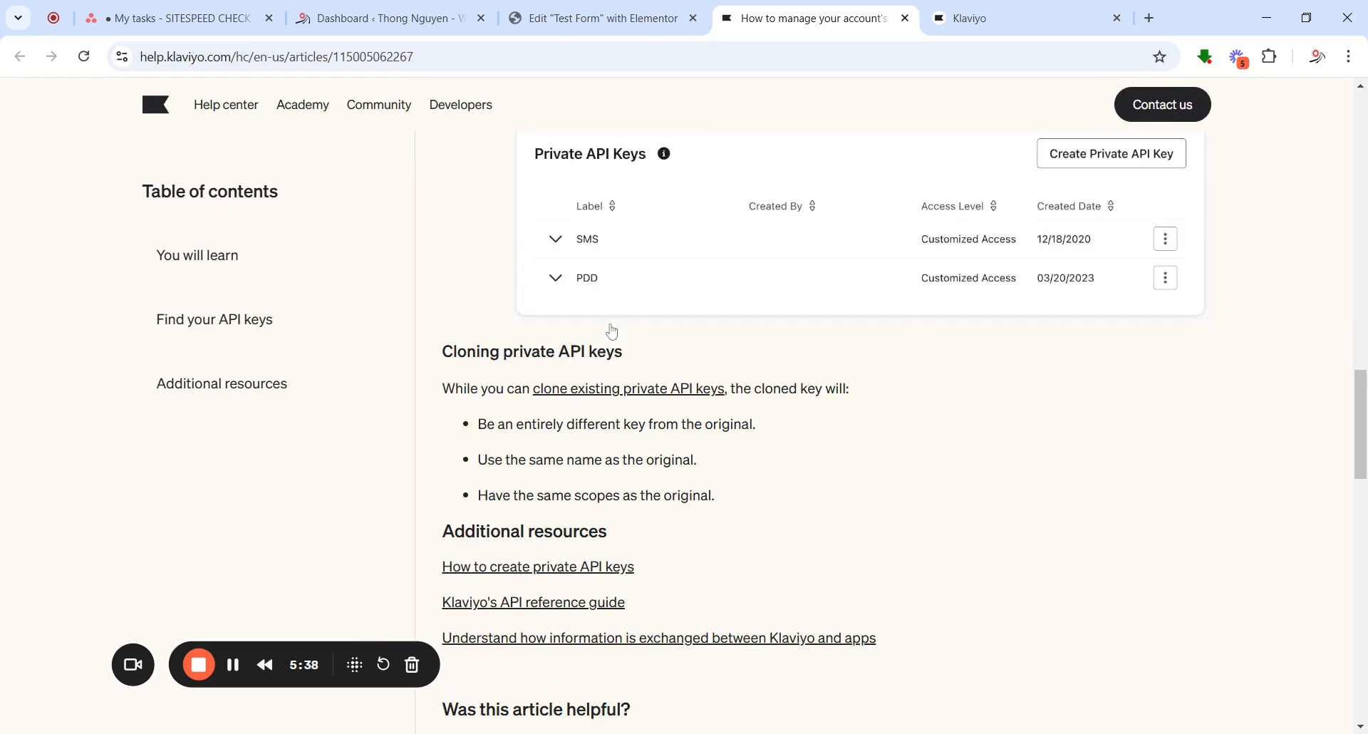
scroll(612, 331, "up", 3)
scroll(611, 332, "down", 6)
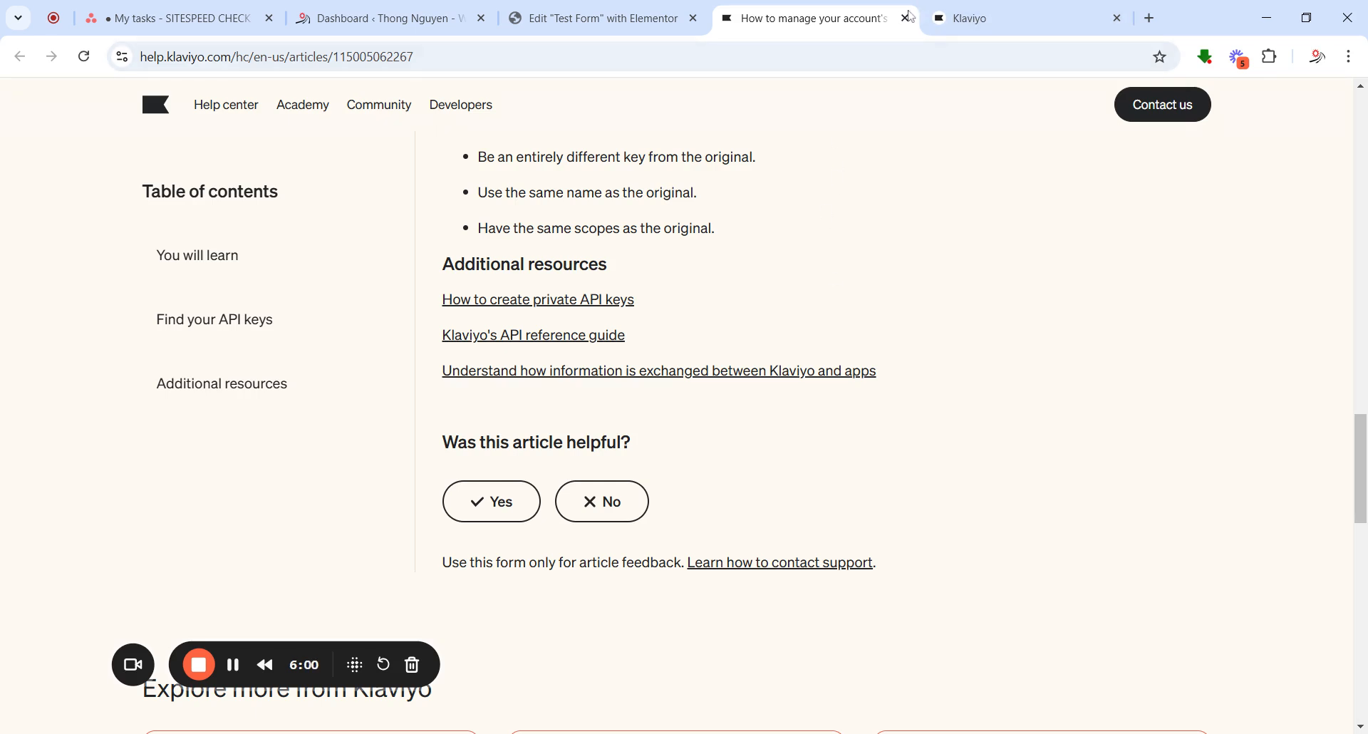
left_click(904, 18)
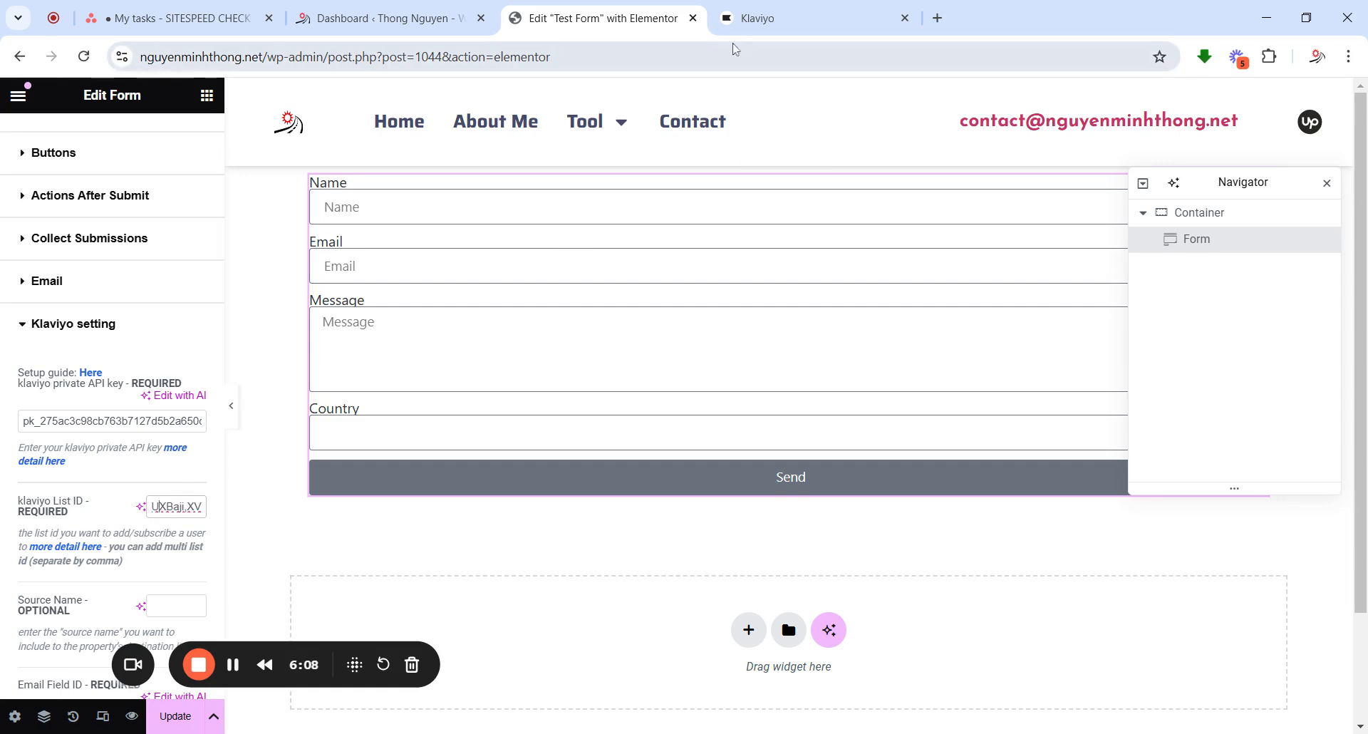
Switch to Klaviyo, open Test List from Lists & Segments and select its list ID in the page address
left_click(783, 18)
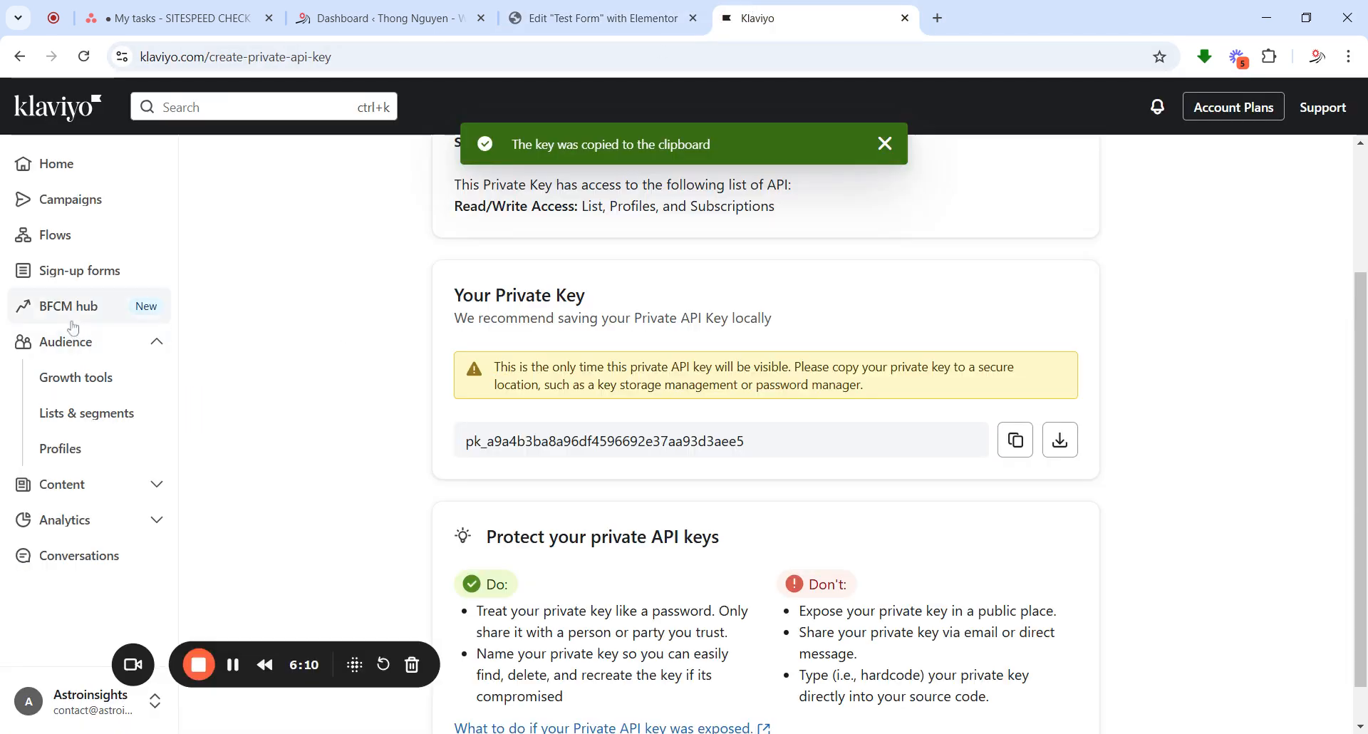
left_click(72, 418)
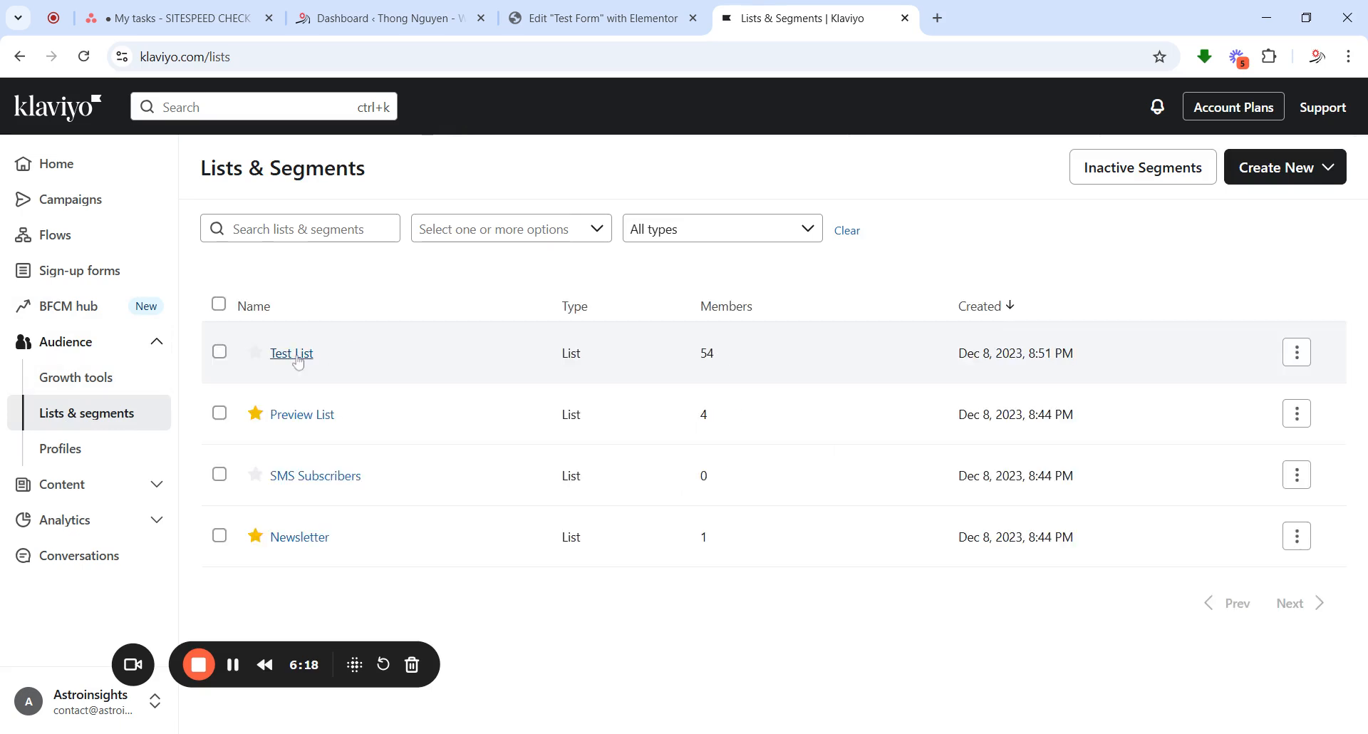
left_click(293, 354)
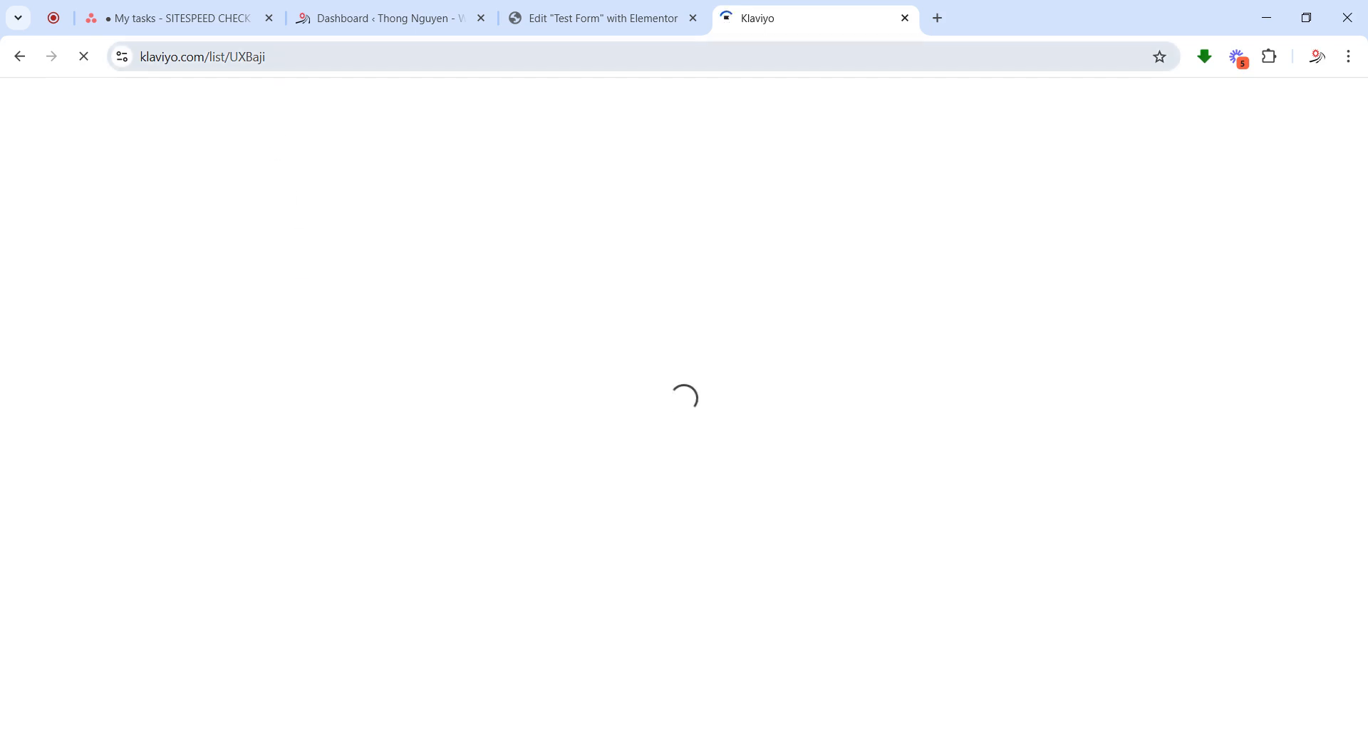
left_click_drag(265, 57, 230, 60)
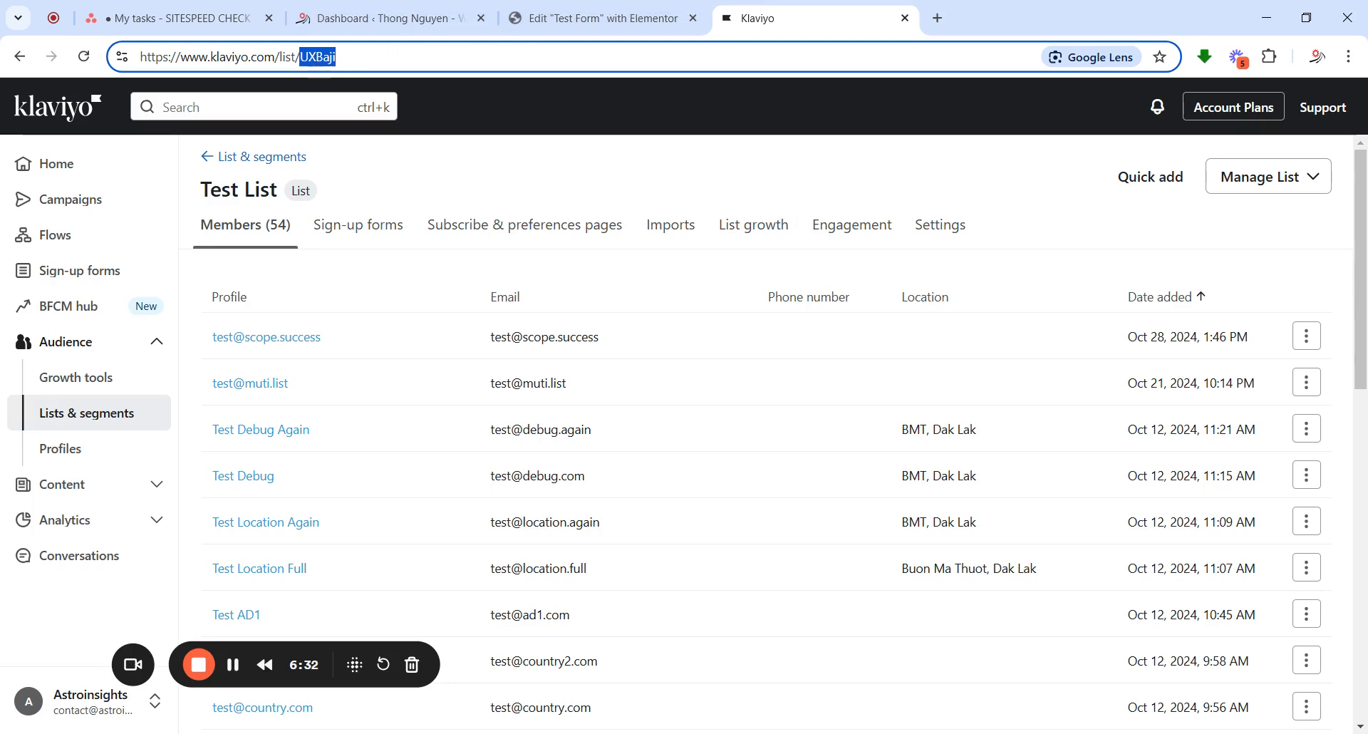
Switch to the Elementor editor and review the Klaviyo List ID setting and its note on adding multiple lists
left_click(547, 24)
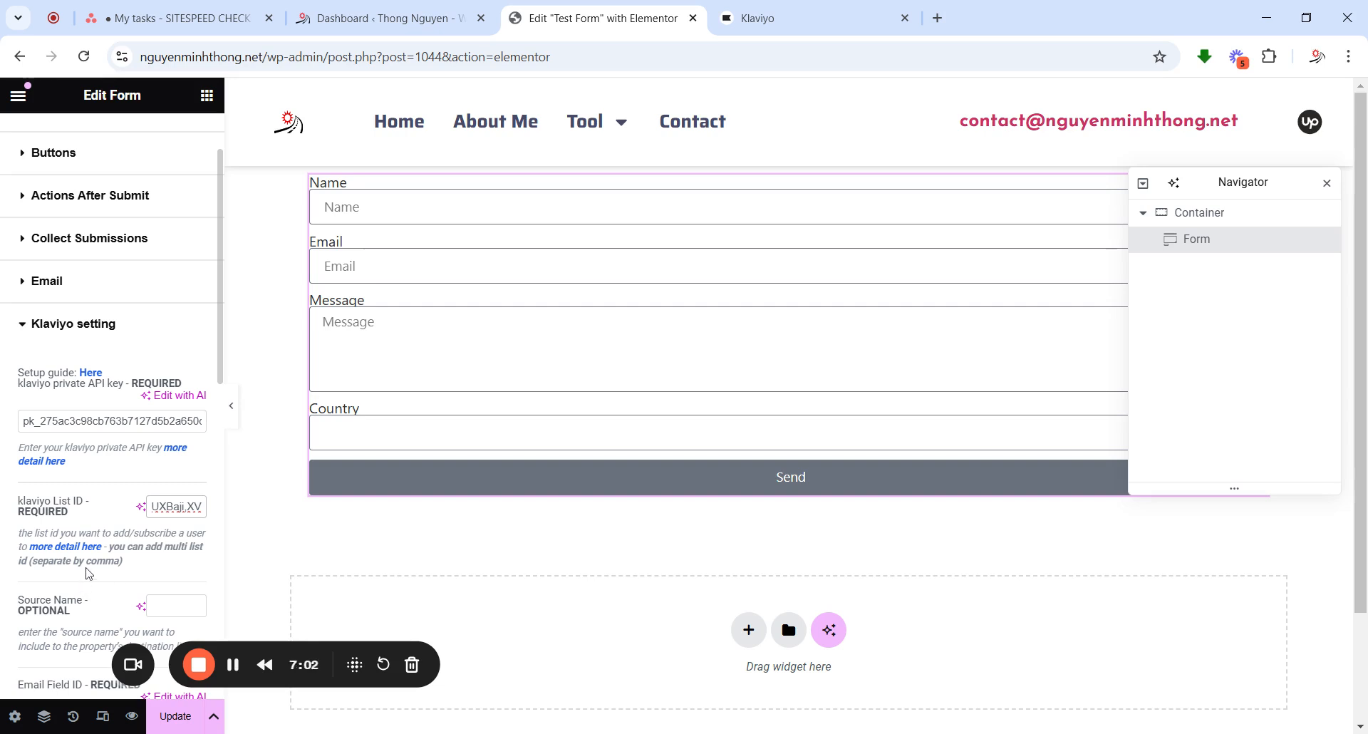
left_click_drag(86, 562, 123, 562)
left_click(165, 505)
Switch to Klaviyo, open Preview List from Lists & Segments and select its list ID in the page address
left_click(755, 18)
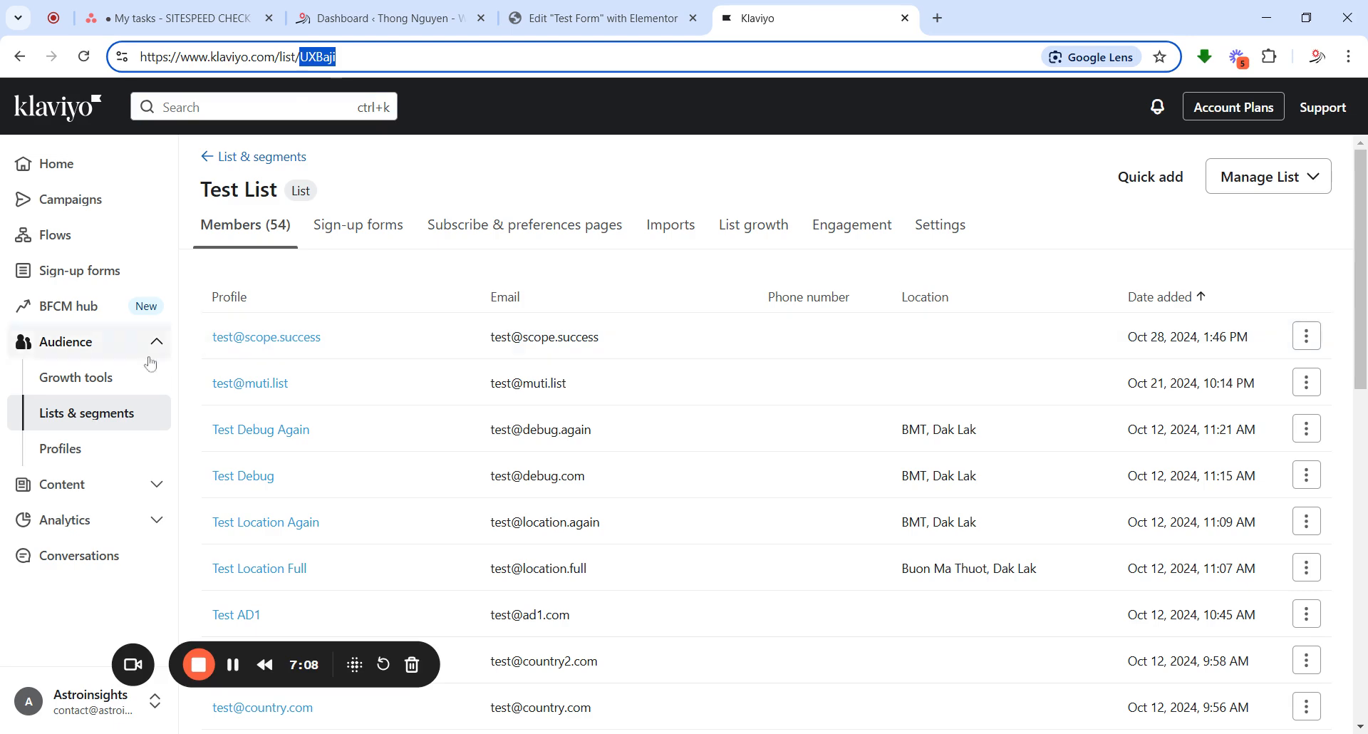
left_click(98, 411)
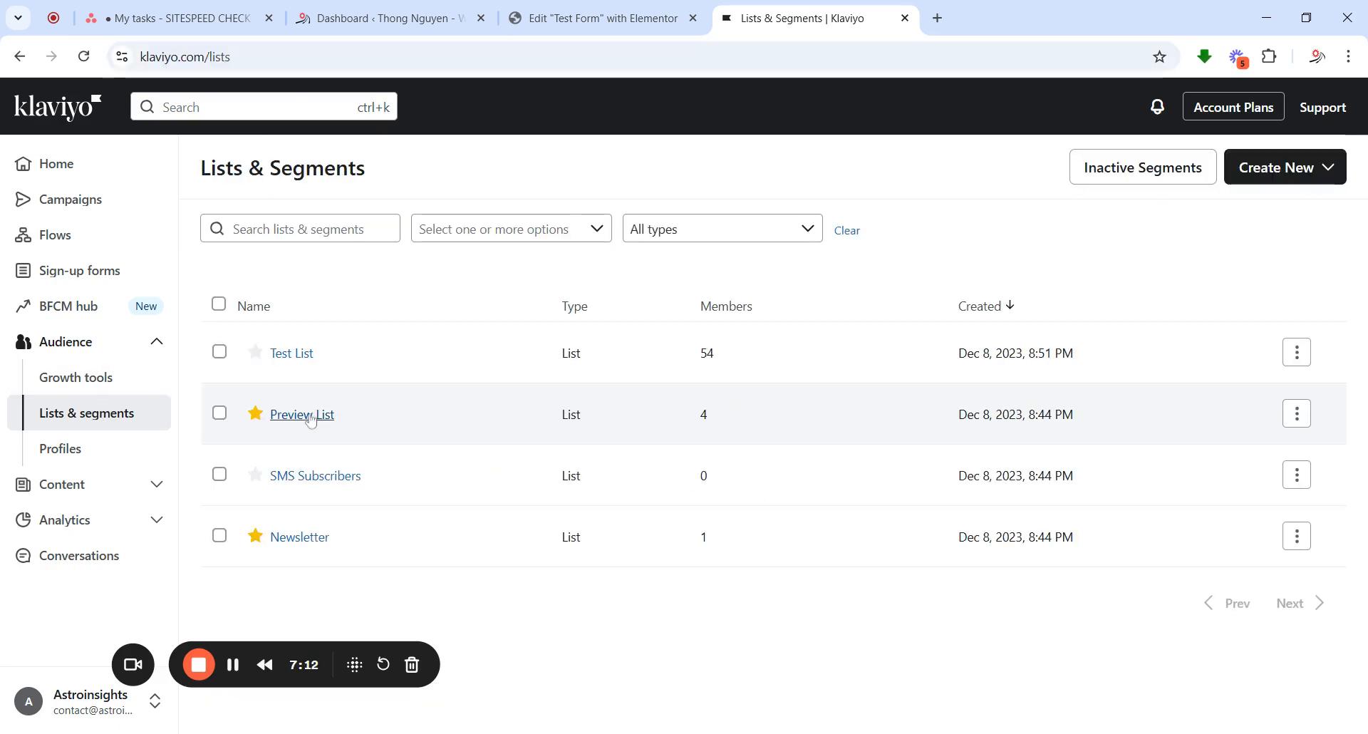
left_click(312, 417)
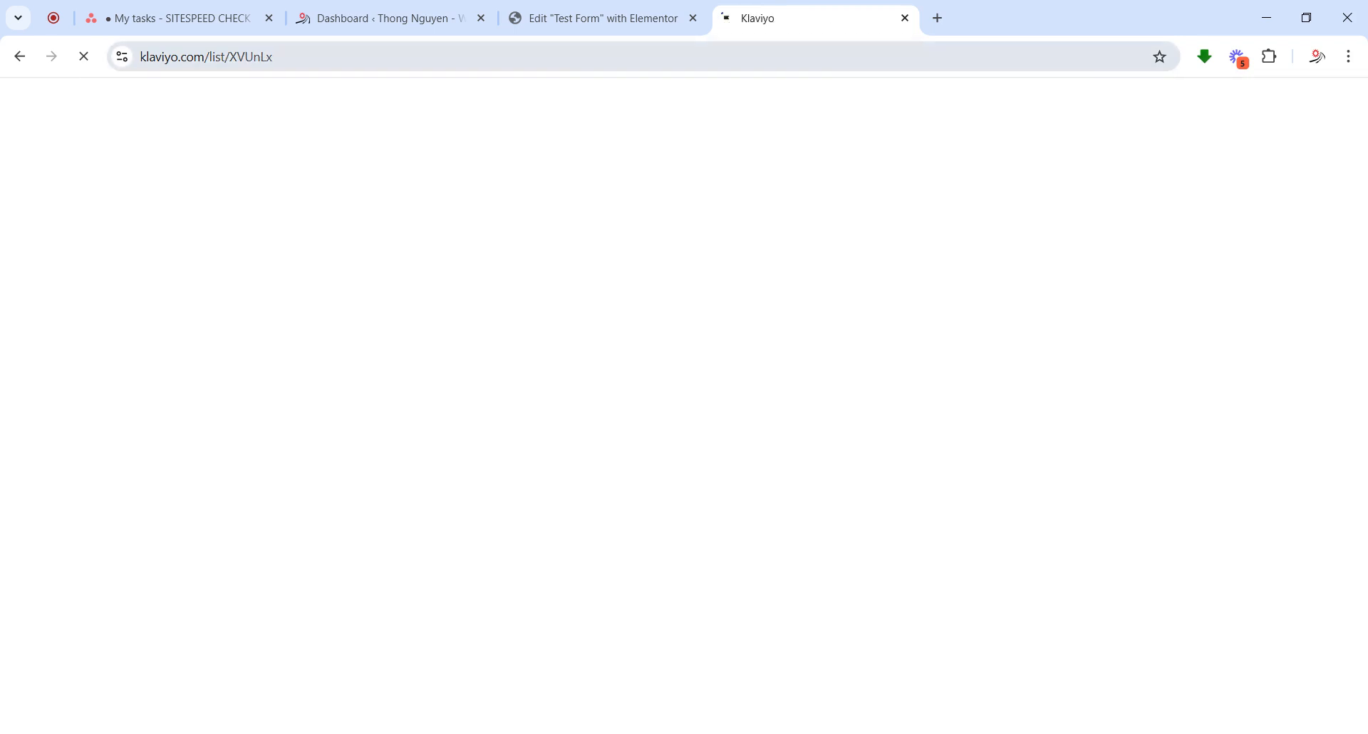
left_click_drag(277, 58, 229, 57)
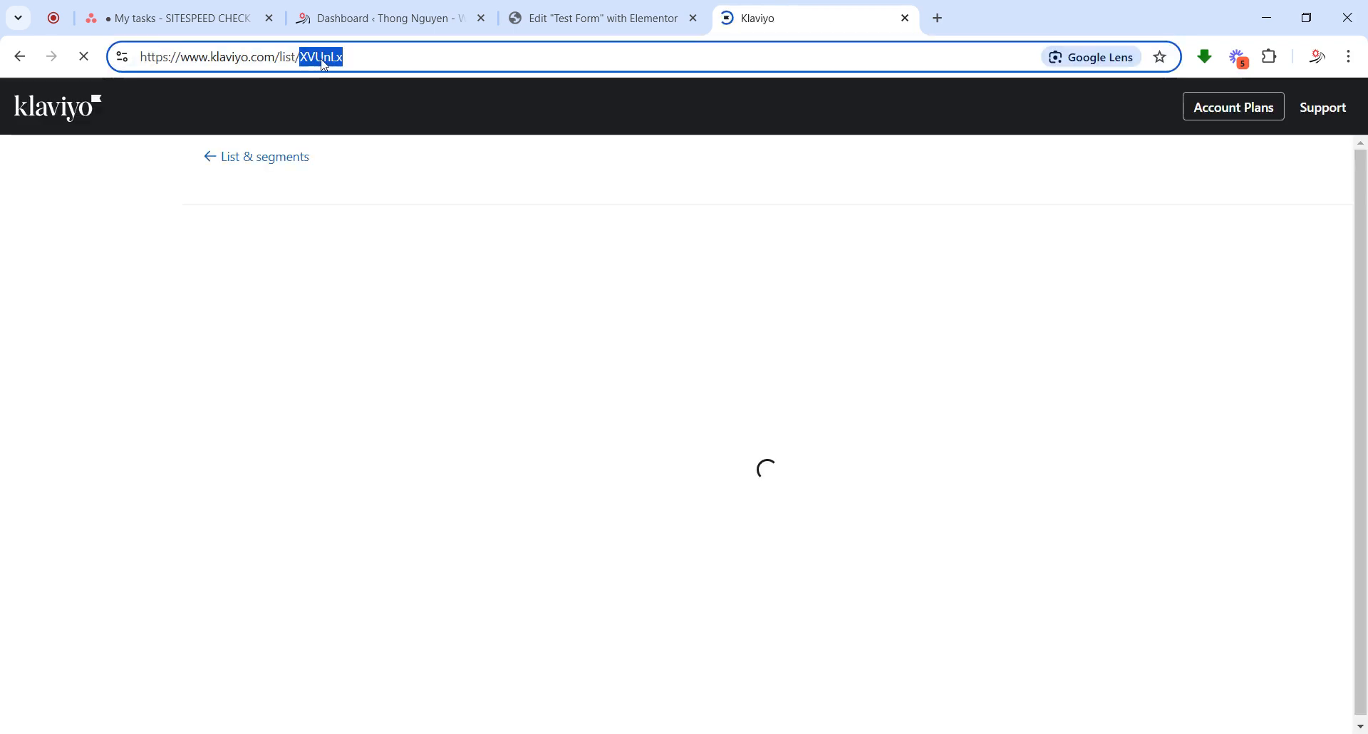
Return to the Elementor editor and review the Source Name and Email Field ID settings against the form's Email field
left_click(532, 25)
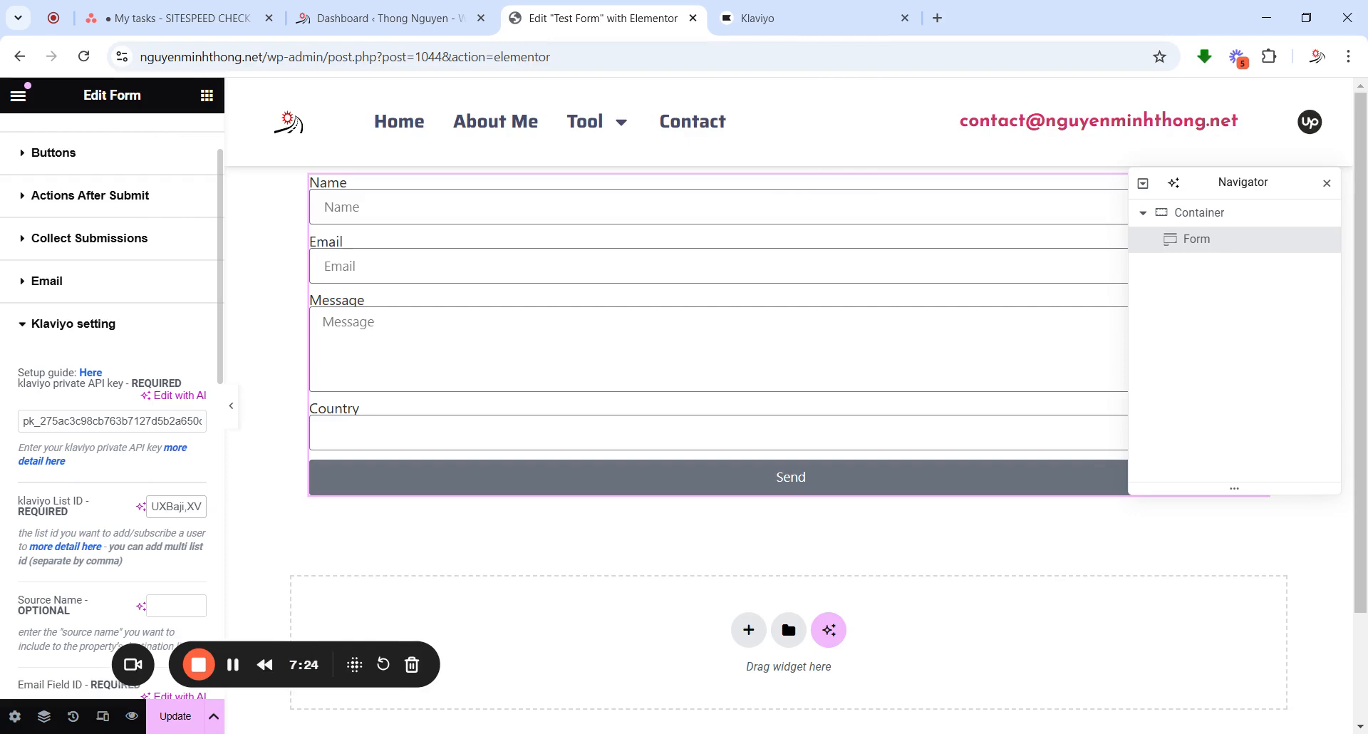
scroll(166, 484, "down", 3)
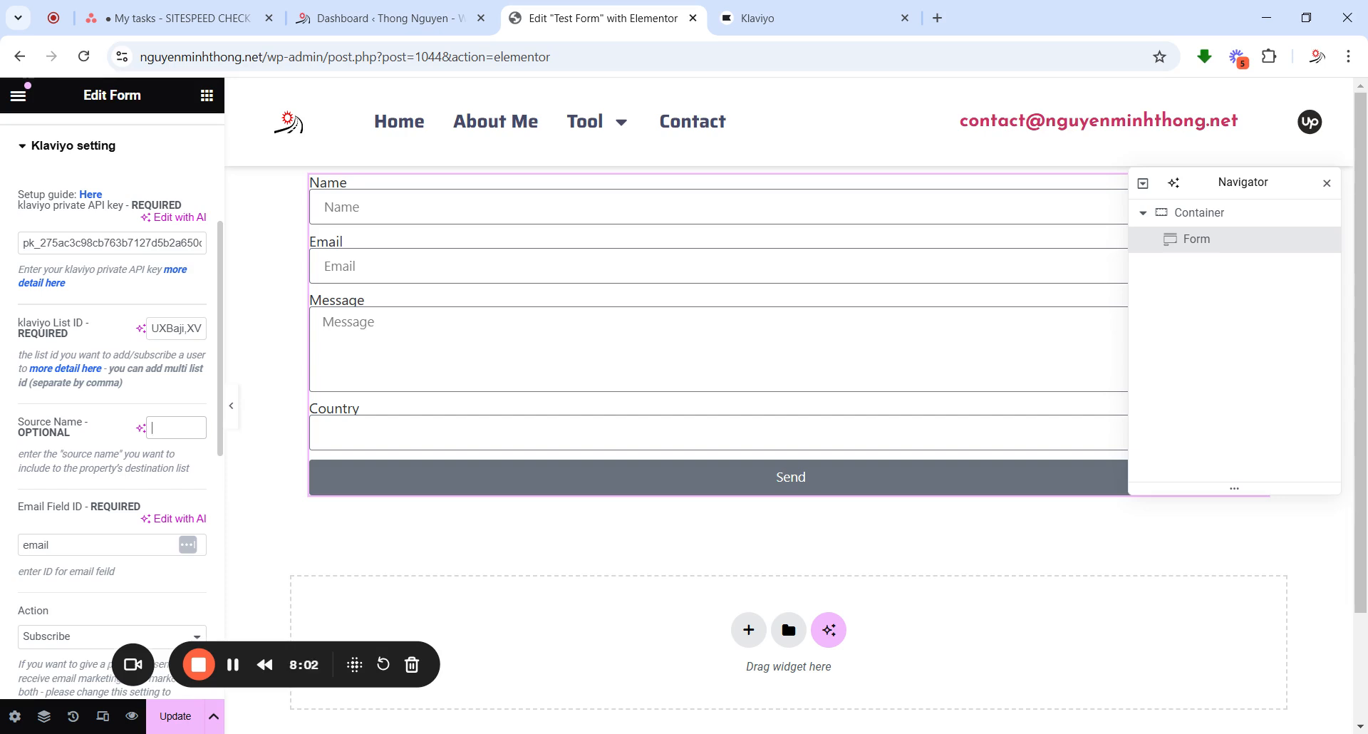
scroll(69, 424, "down", 1)
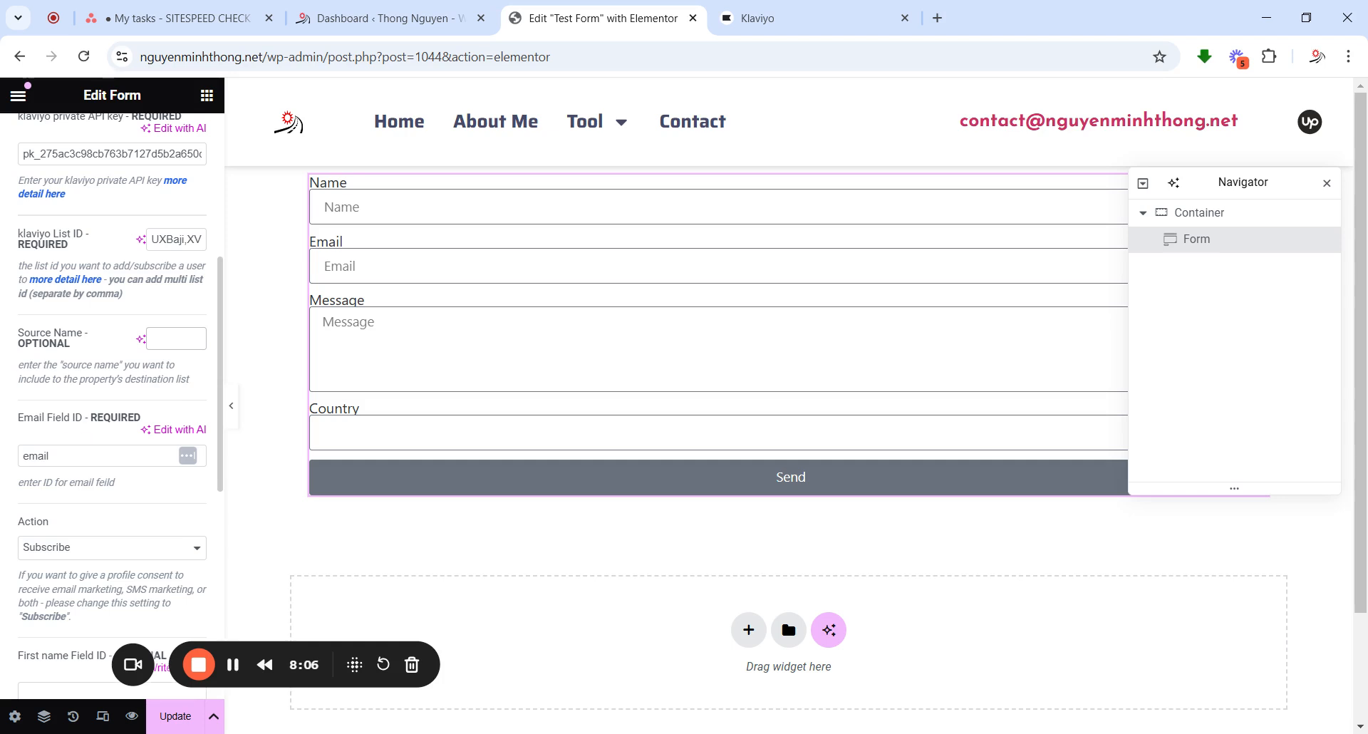
left_click_drag(147, 419, 83, 422)
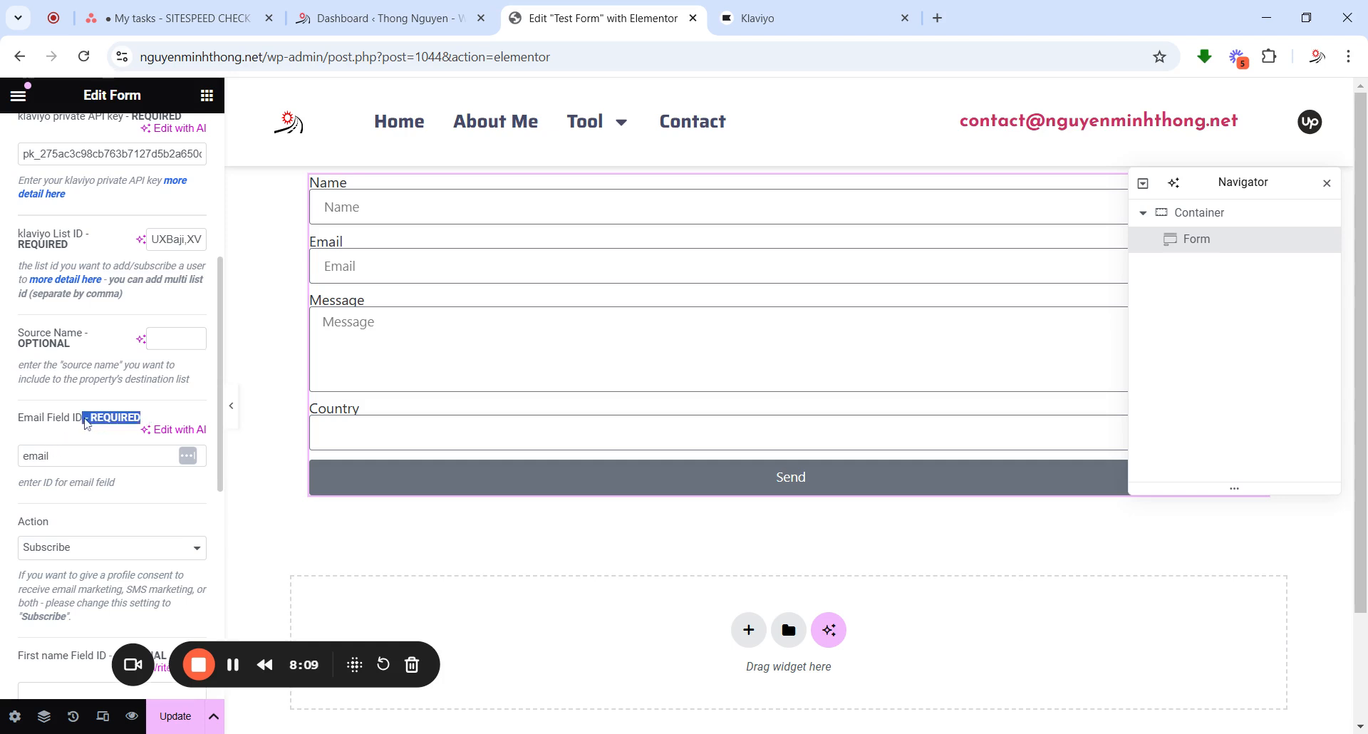
left_click(136, 429)
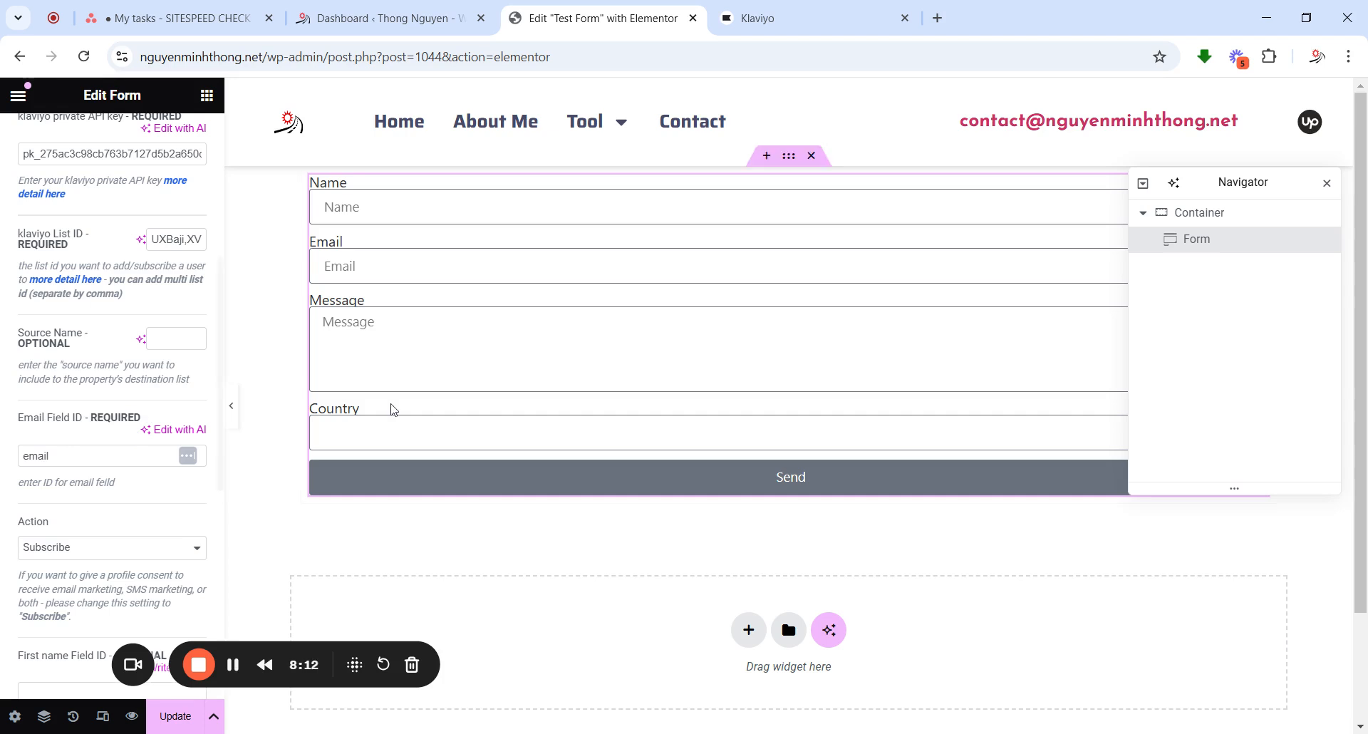
left_click(370, 265)
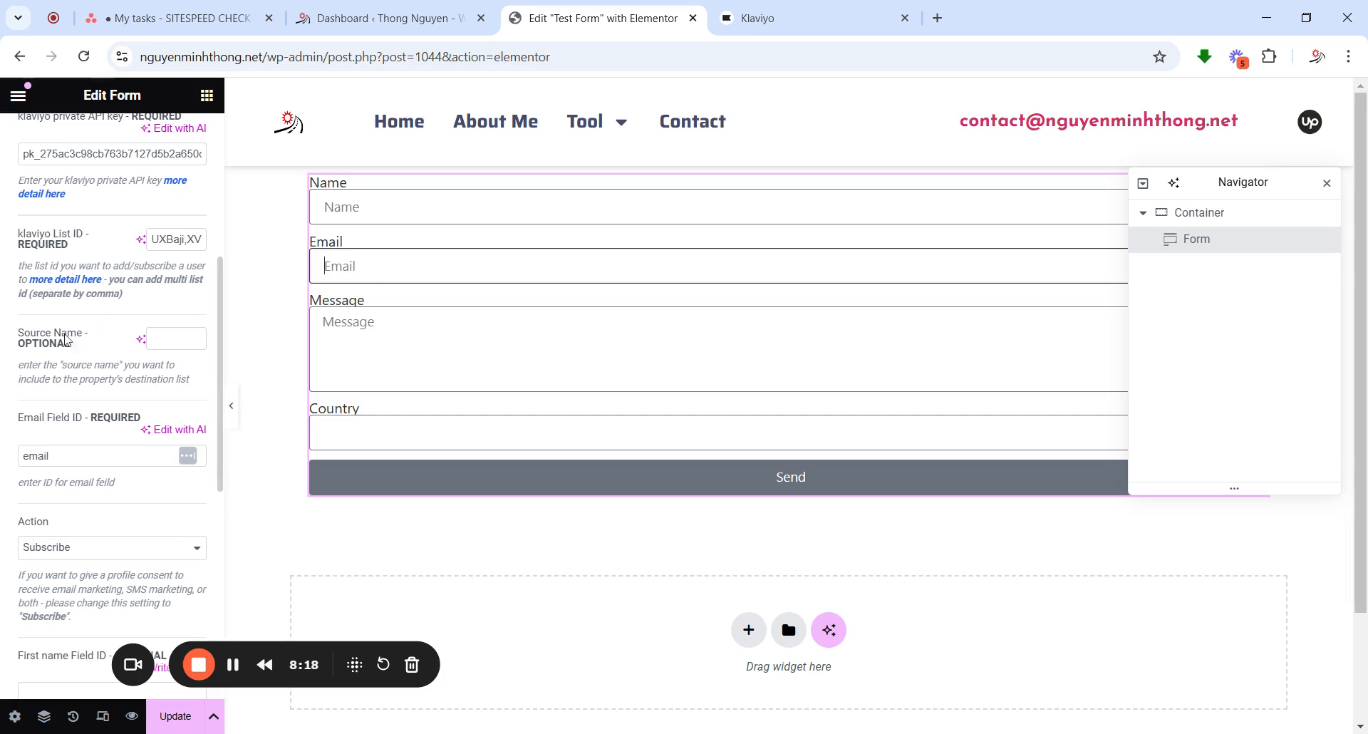
Open the Email form field's advanced settings and select its ID for comparison with the Klaviyo Email Field ID
scroll(97, 336, "up", 2)
scroll(97, 336, "up", 4)
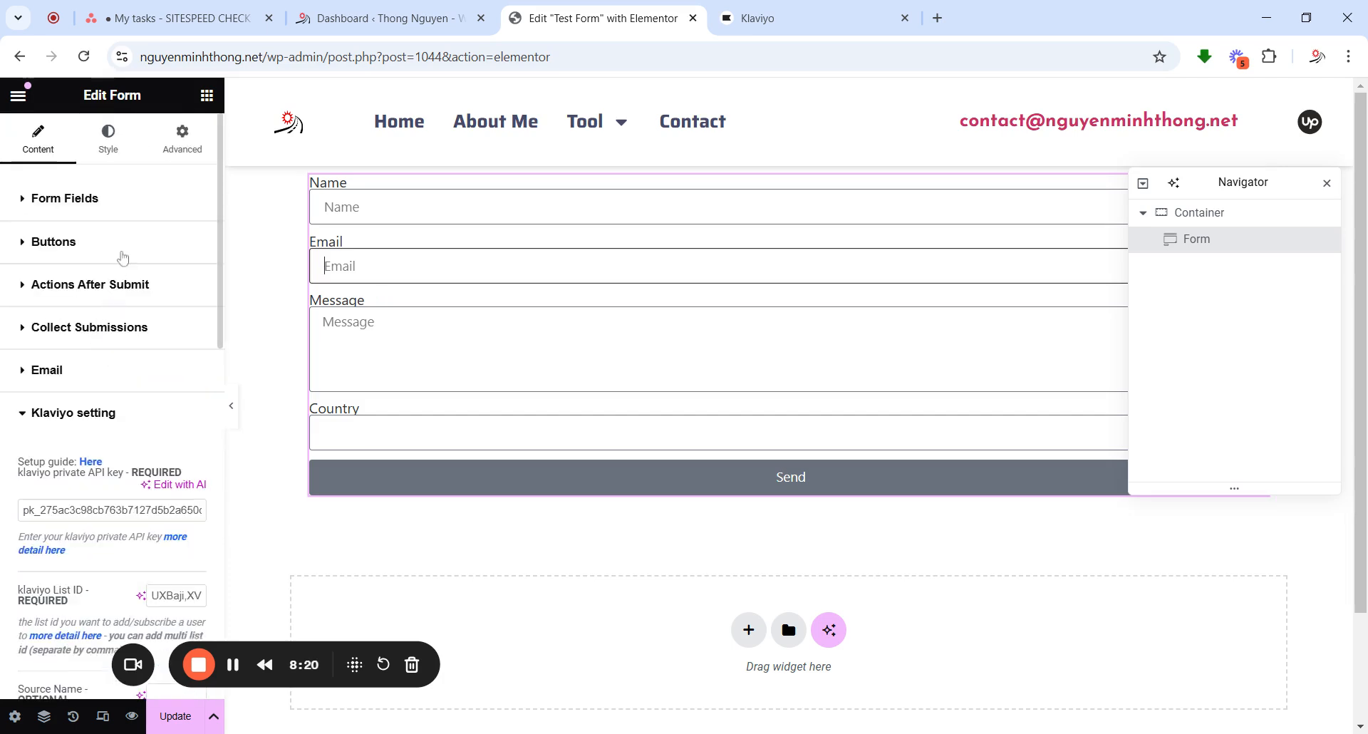
left_click(93, 208)
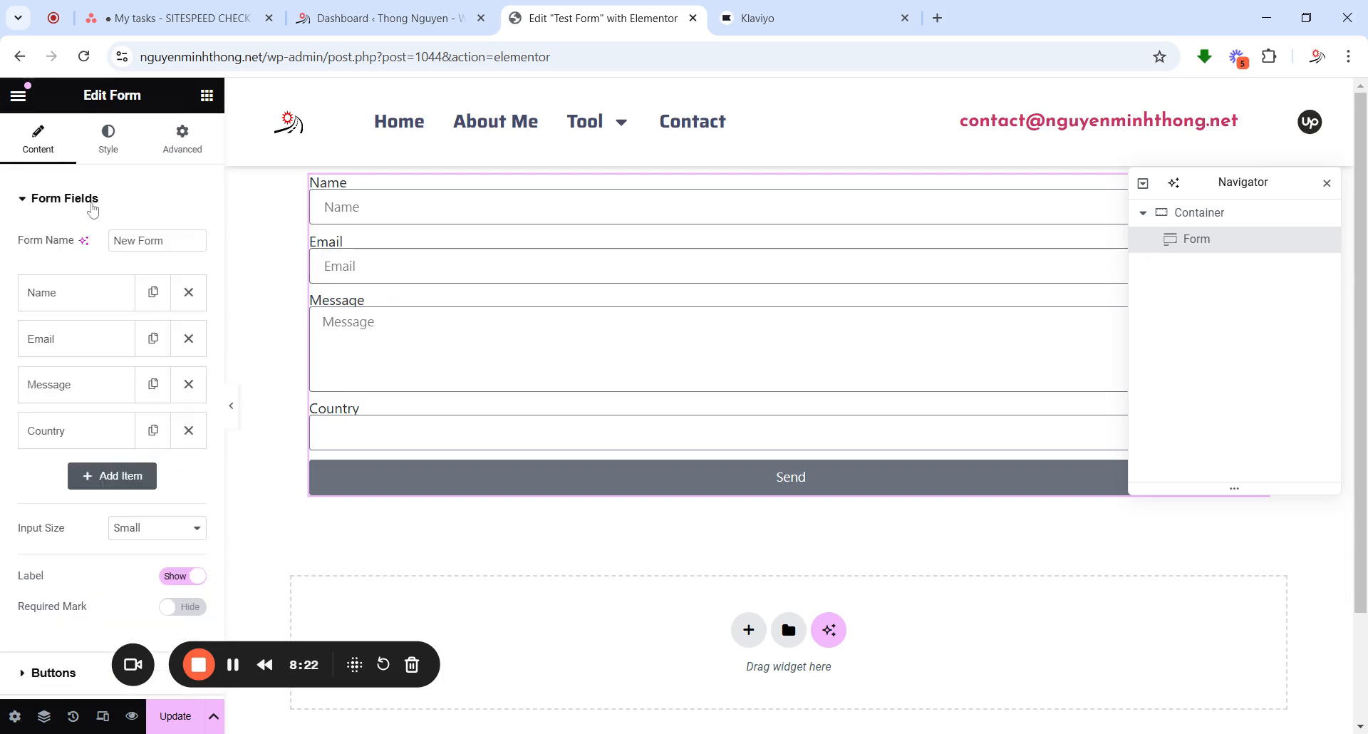
left_click(46, 347)
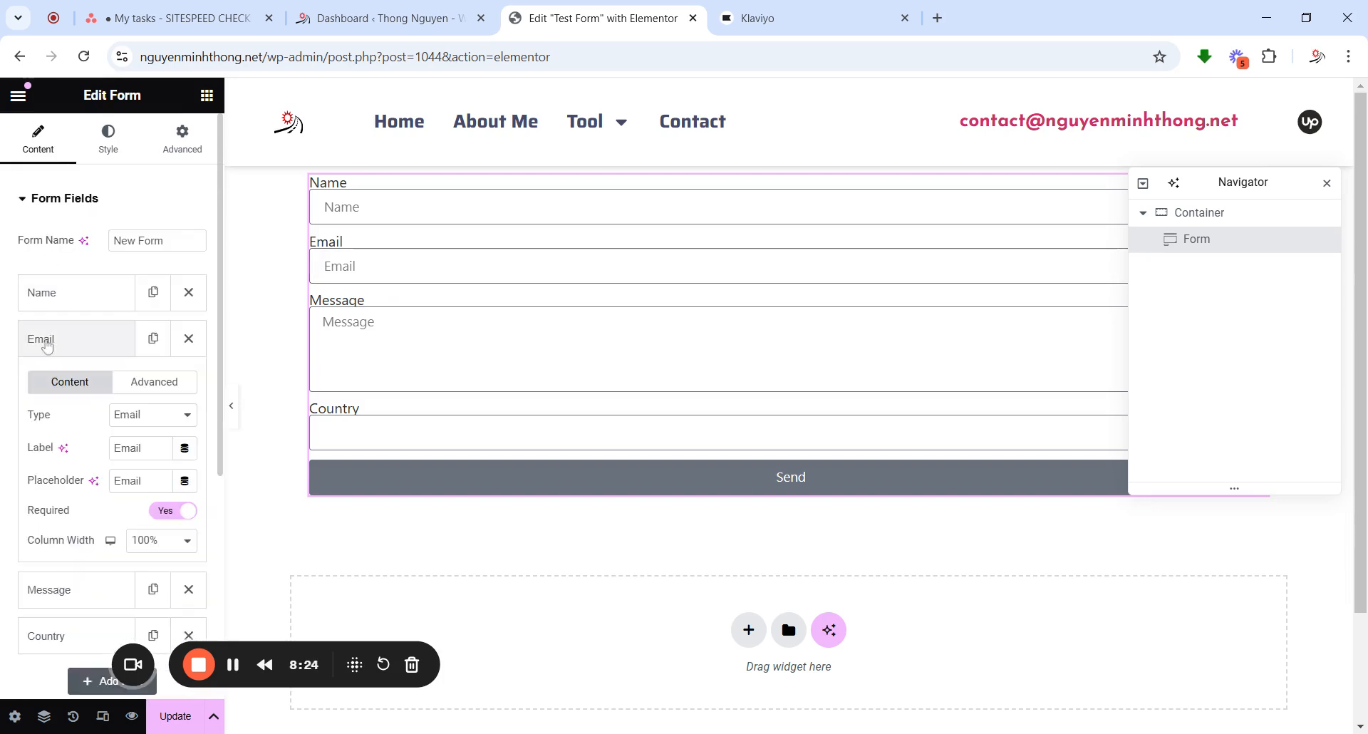
left_click(157, 385)
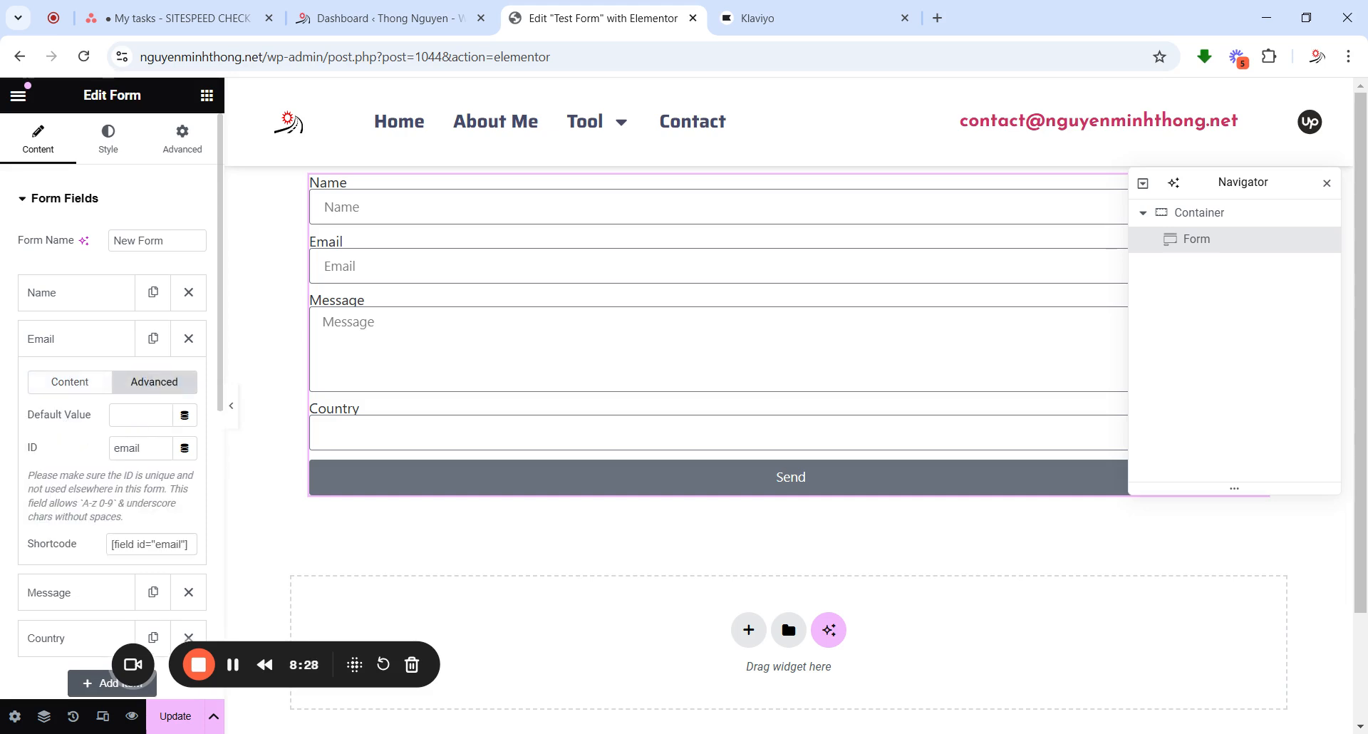
left_click_drag(140, 448, 114, 448)
scroll(114, 456, "down", 6)
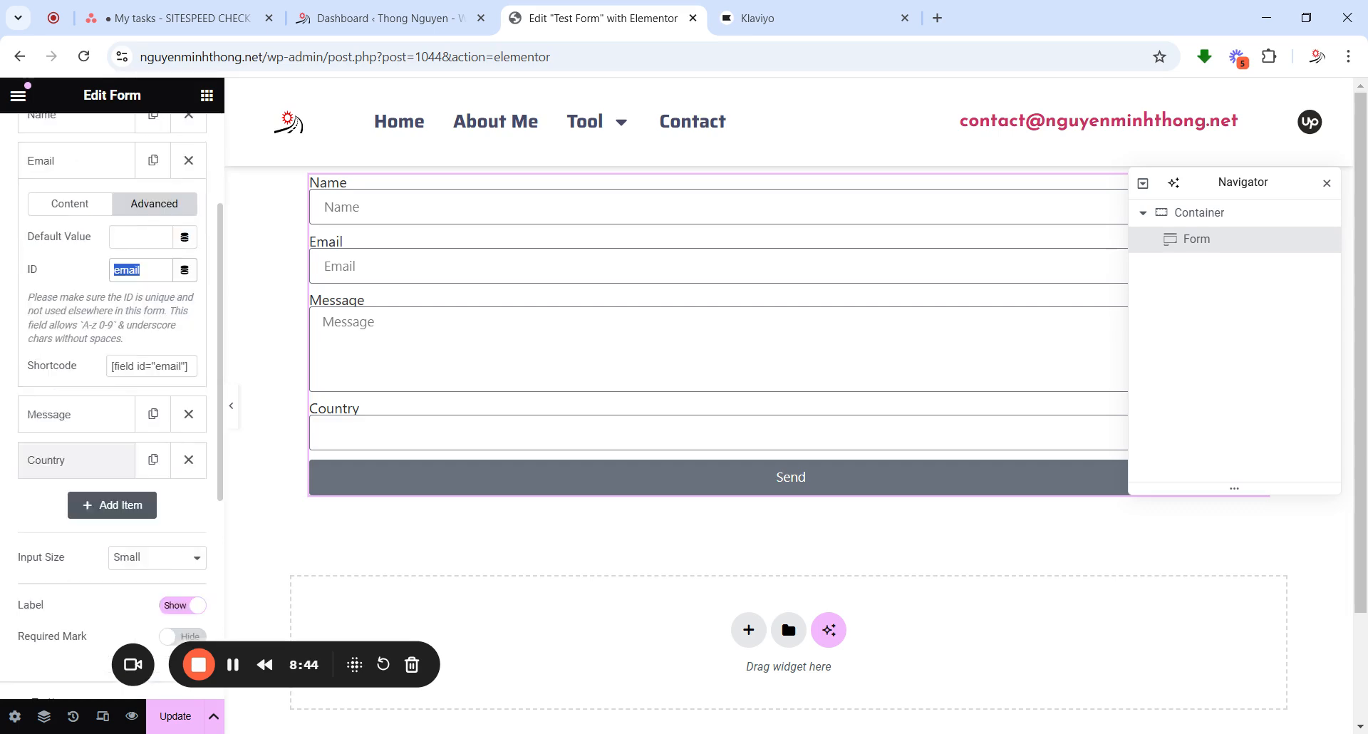
Reopen the Email form field's advanced settings, select its ID for checking, and collapse the field
scroll(114, 456, "up", 6)
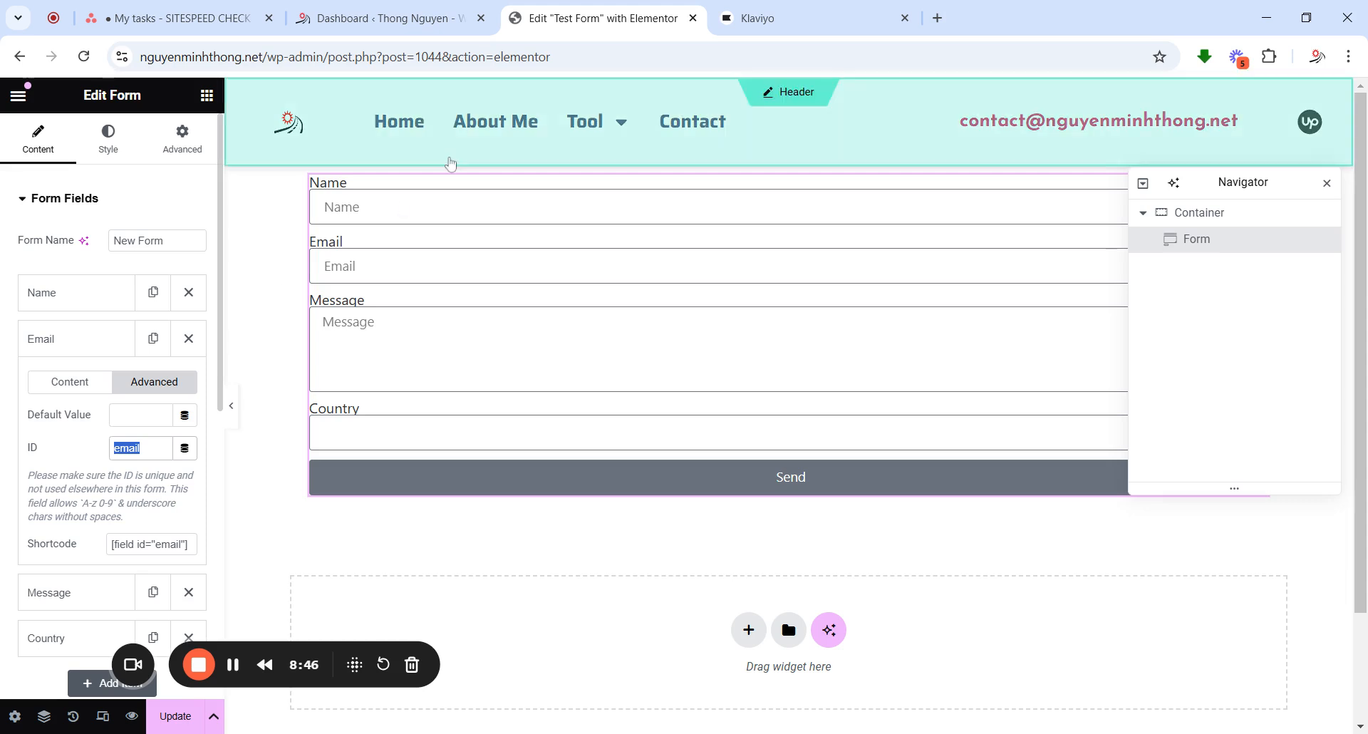
left_click(402, 228)
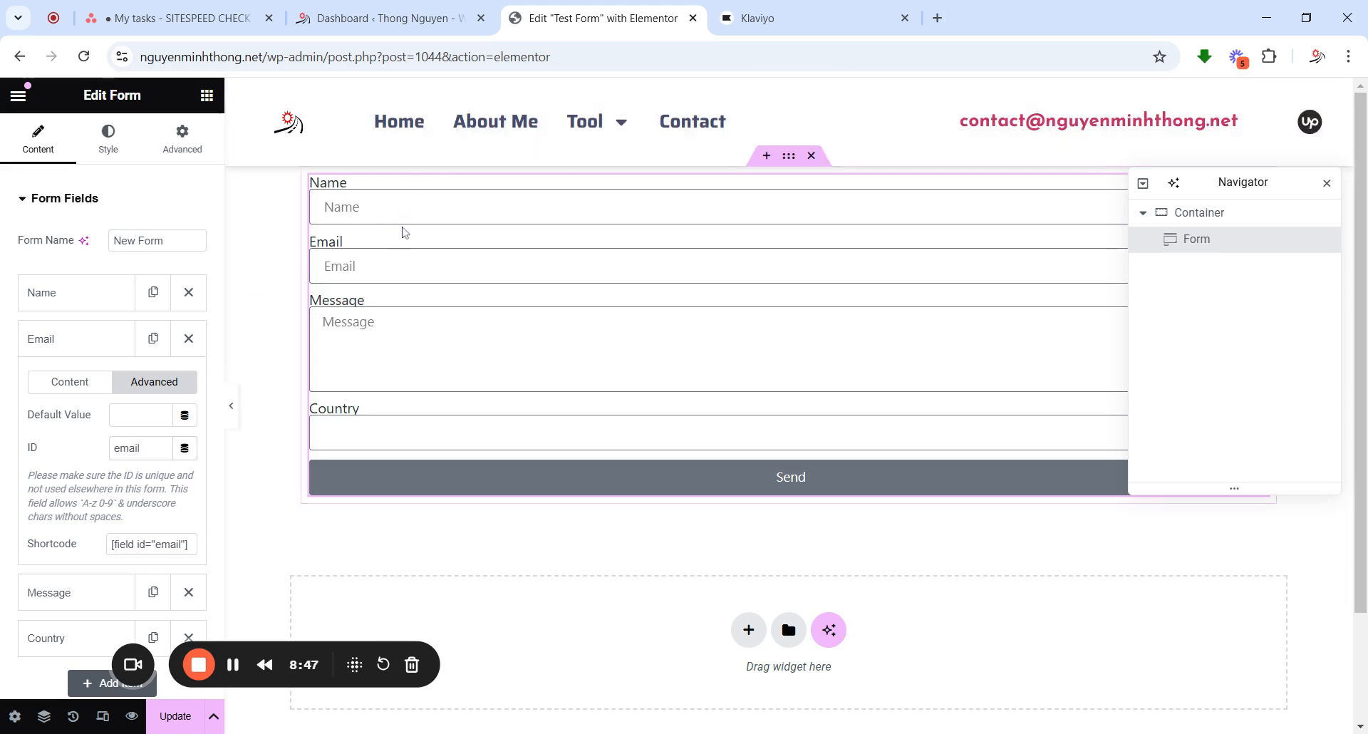
left_click(91, 208)
left_click(68, 203)
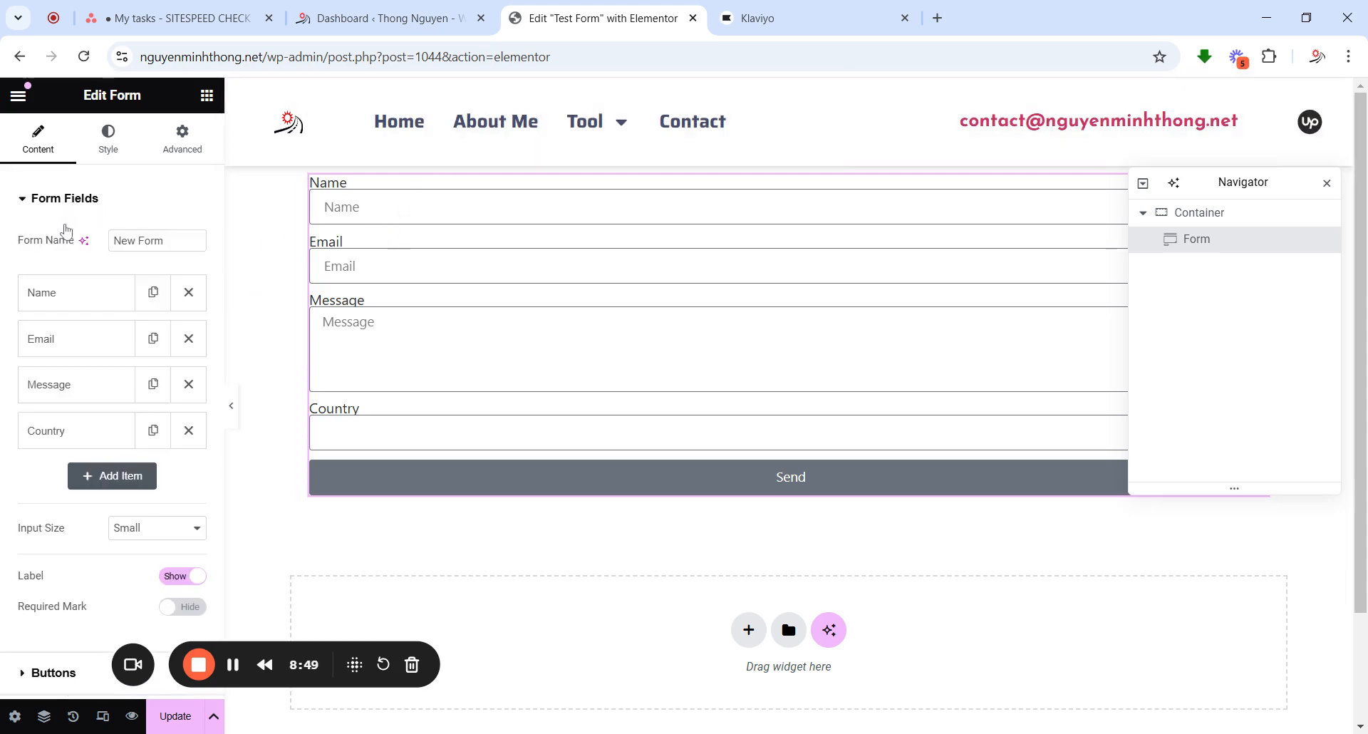
left_click(52, 345)
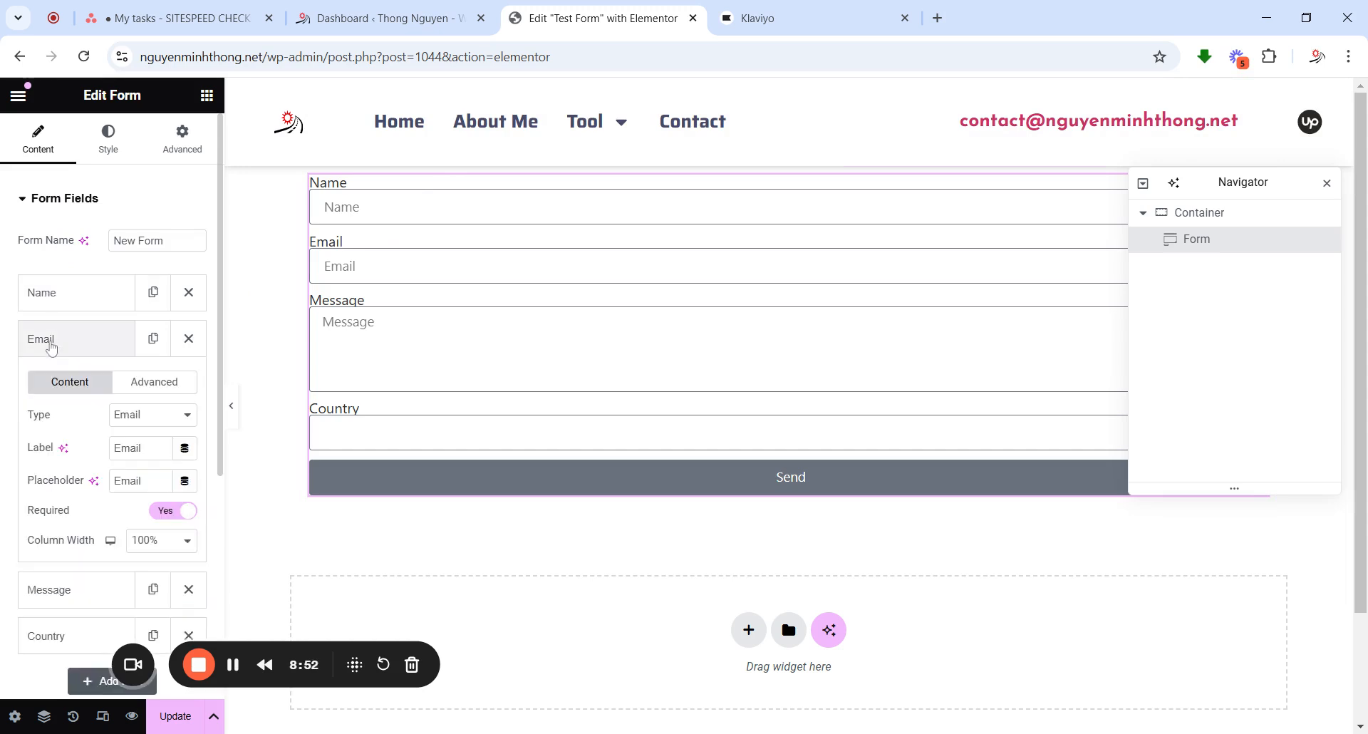
left_click(155, 382)
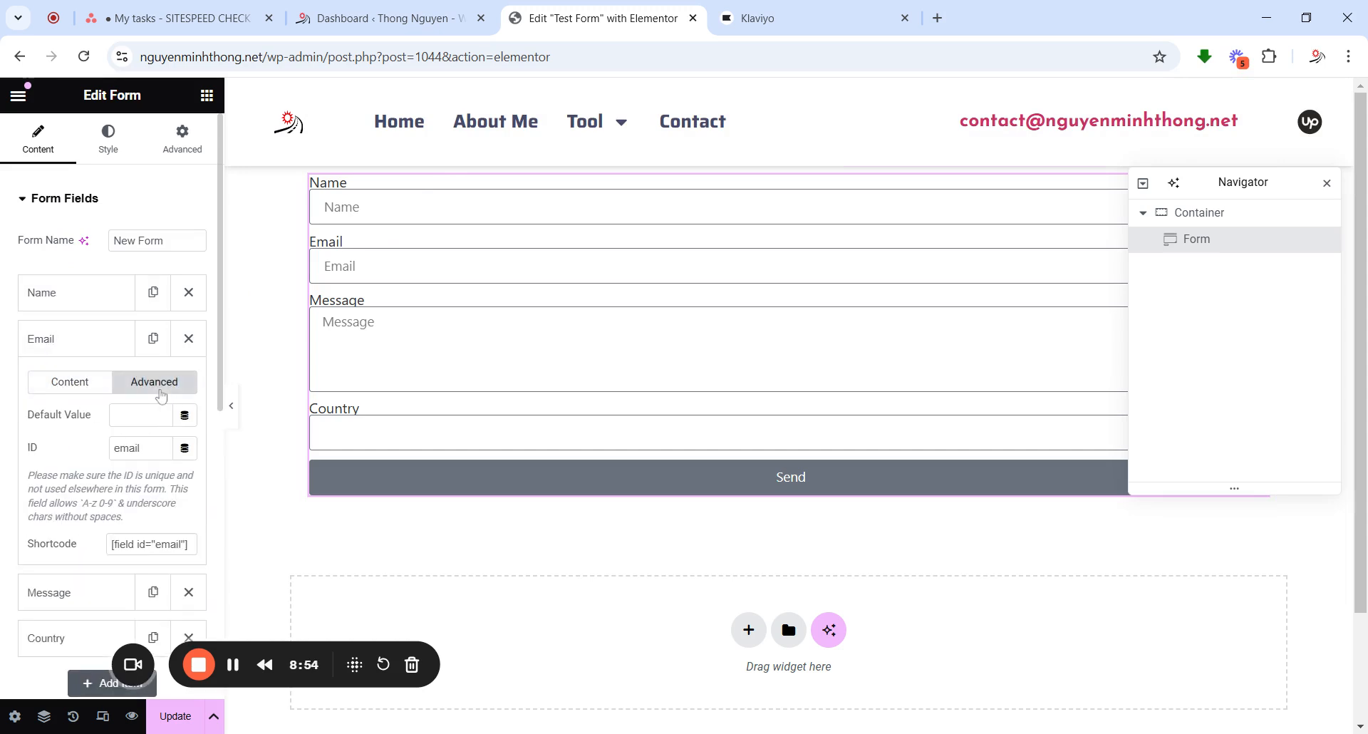
left_click_drag(139, 447, 112, 448)
left_click(75, 344)
Open the form's Klaviyo settings and review the Action options and the note about marketing consent
scroll(21, 506, "down", 4)
scroll(71, 491, "down", 1)
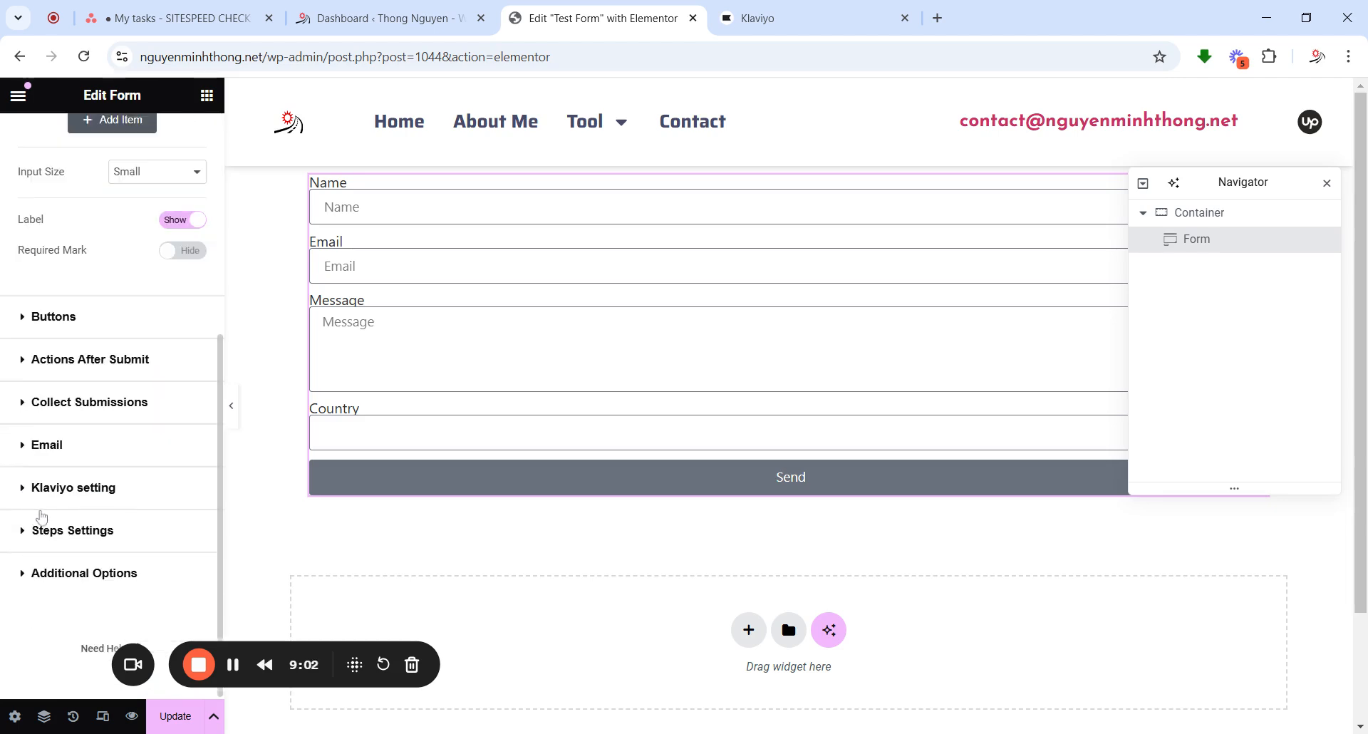
left_click(71, 491)
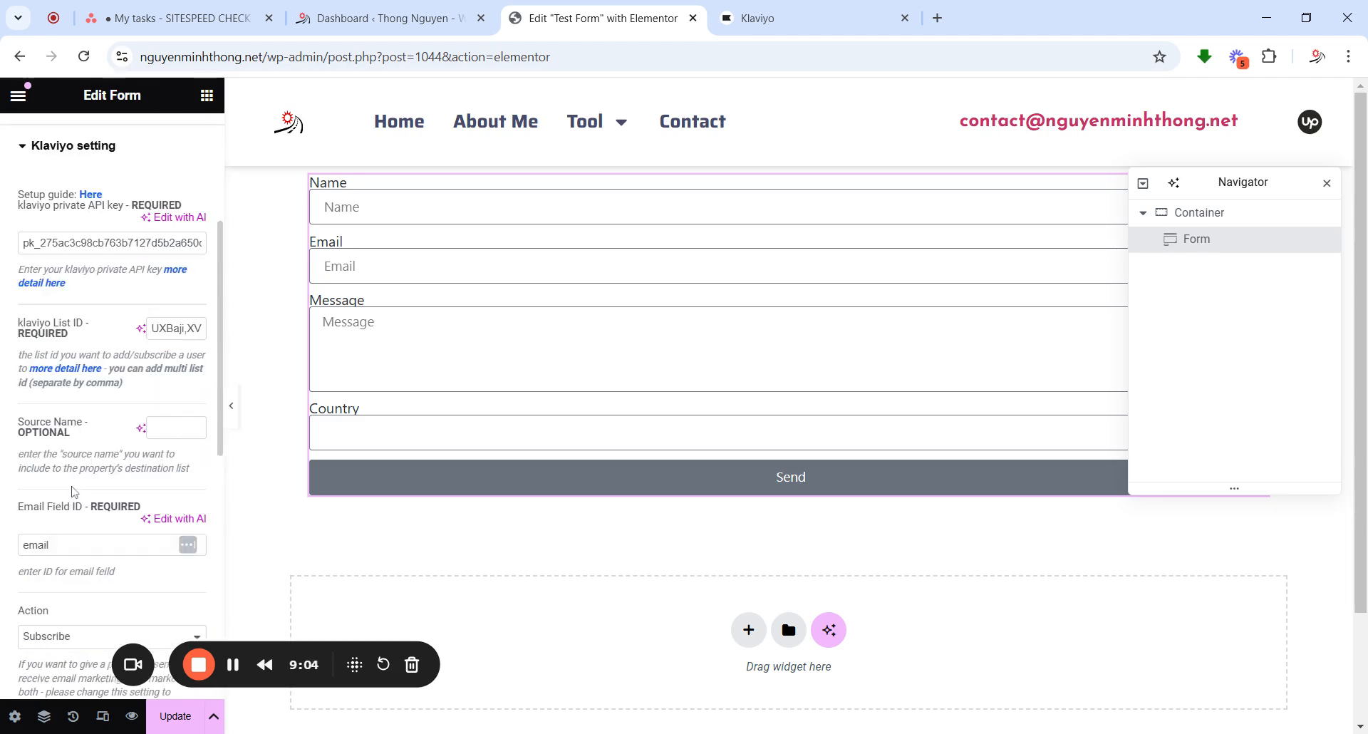
scroll(75, 491, "down", 2)
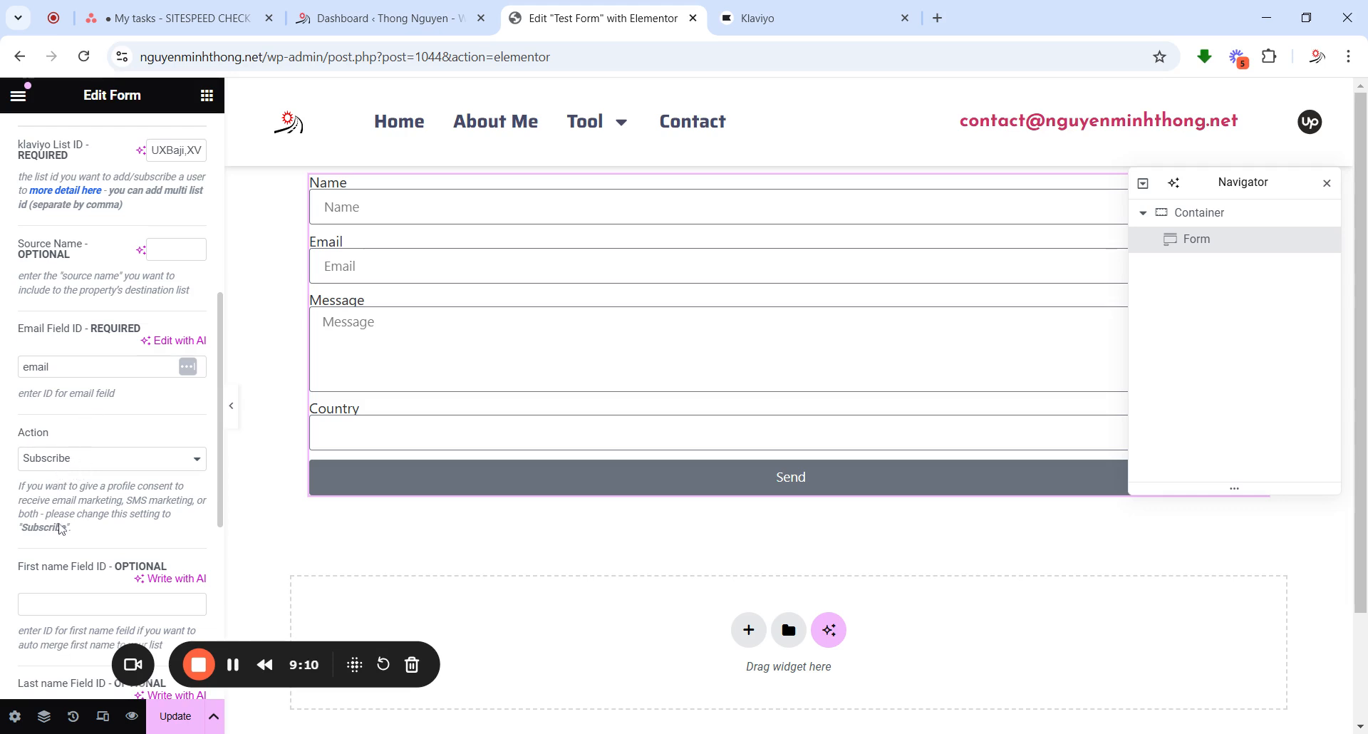
left_click_drag(84, 530, 18, 489)
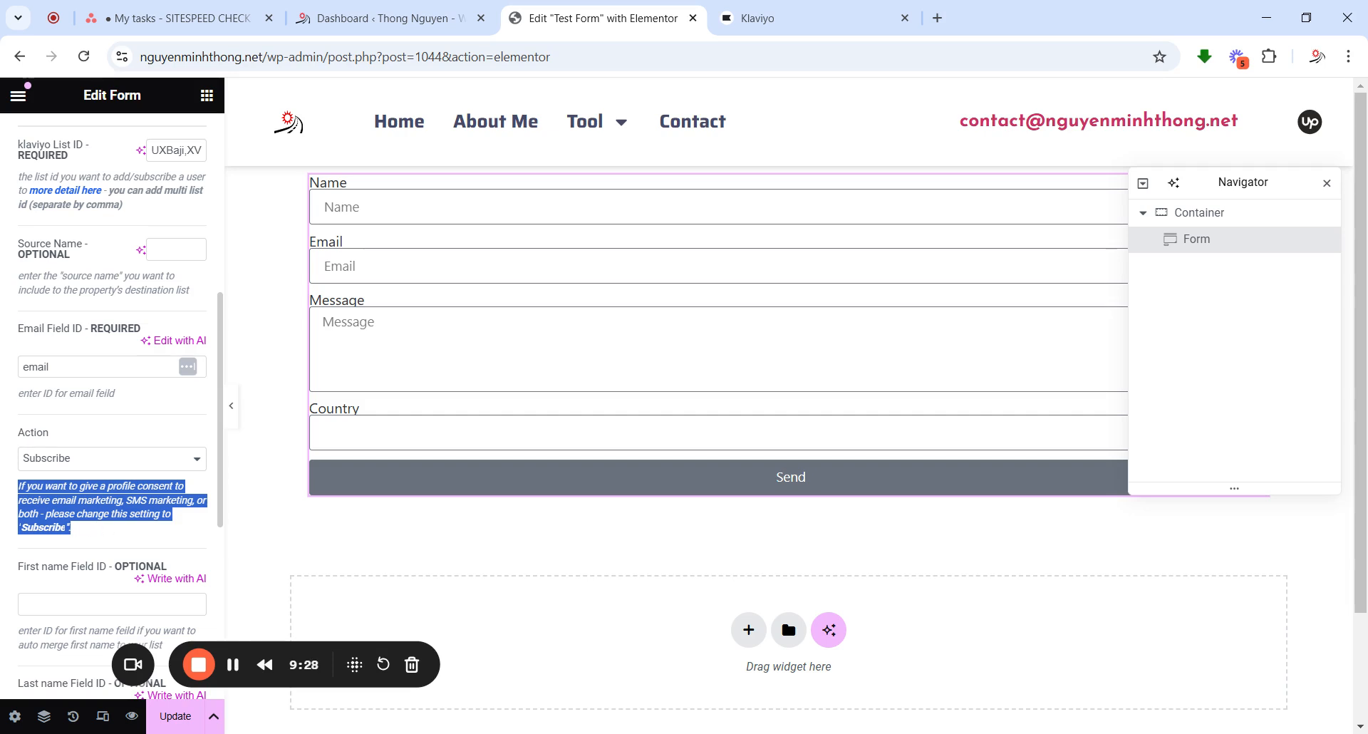
left_click(60, 465)
left_click(70, 471)
left_click(76, 468)
left_click(67, 501)
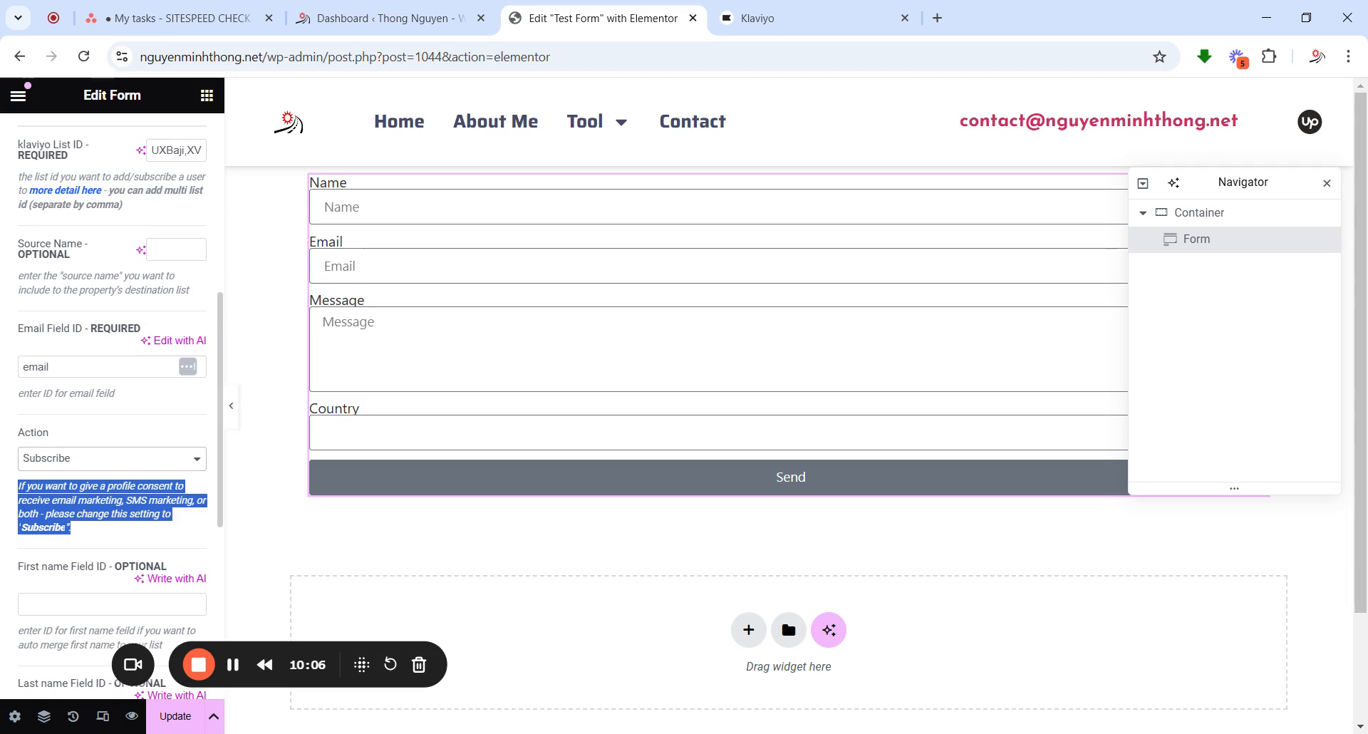
Look up the Name form field's ID in its advanced settings for the Klaviyo First name Field ID
scroll(85, 459, "down", 3)
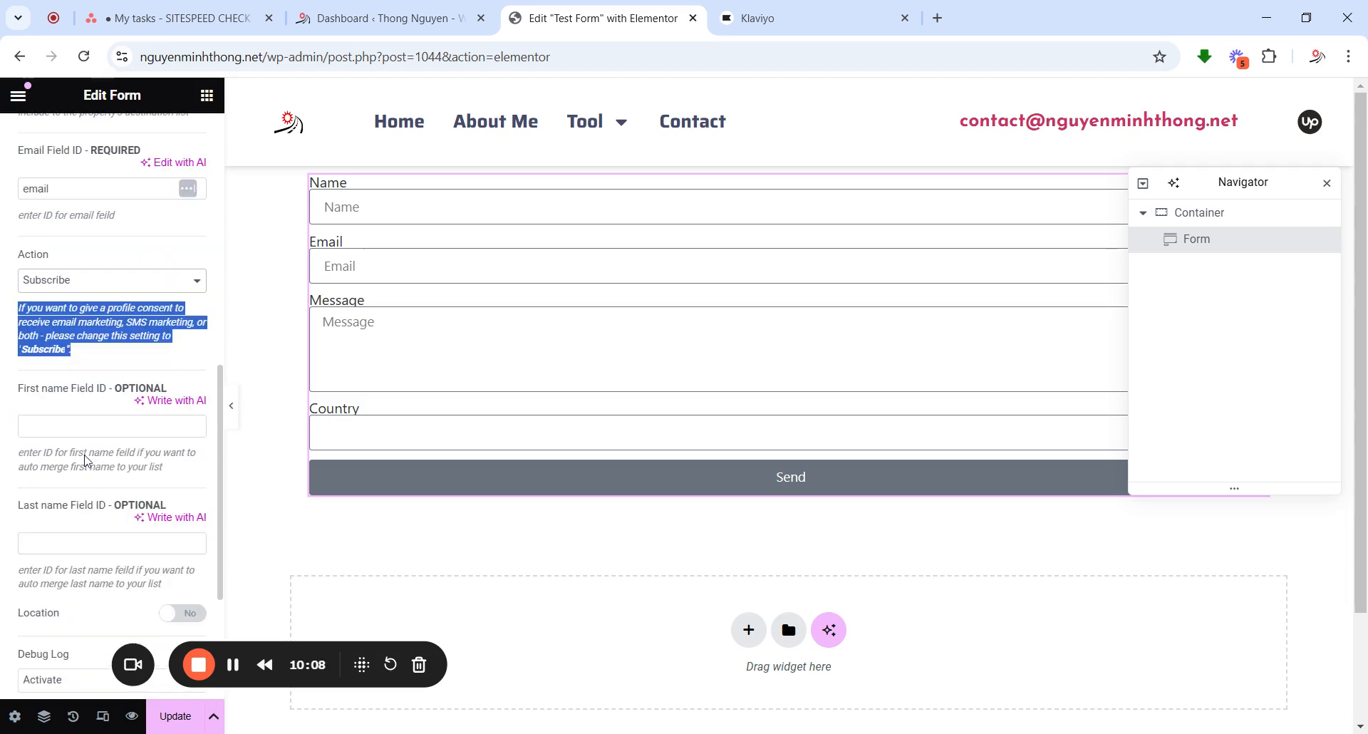
left_click(85, 426)
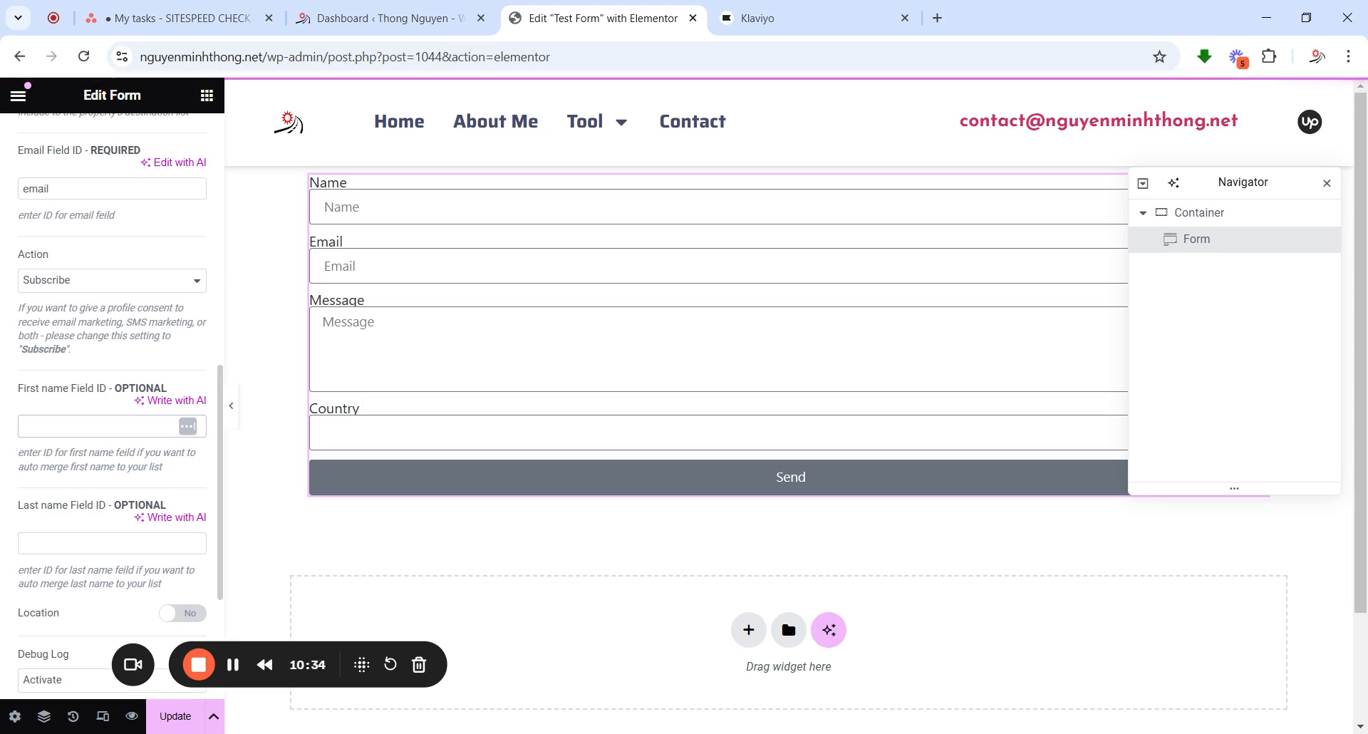
scroll(89, 435, "up", 10)
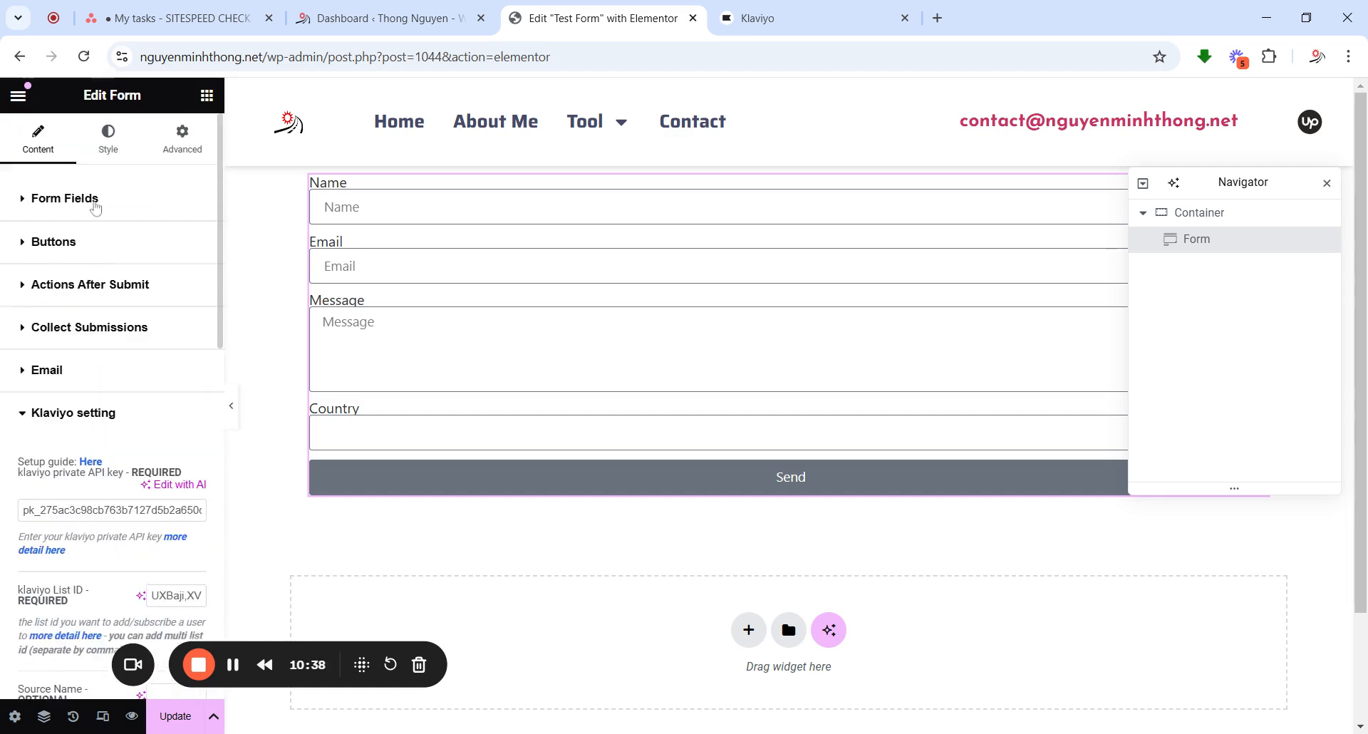
left_click(95, 208)
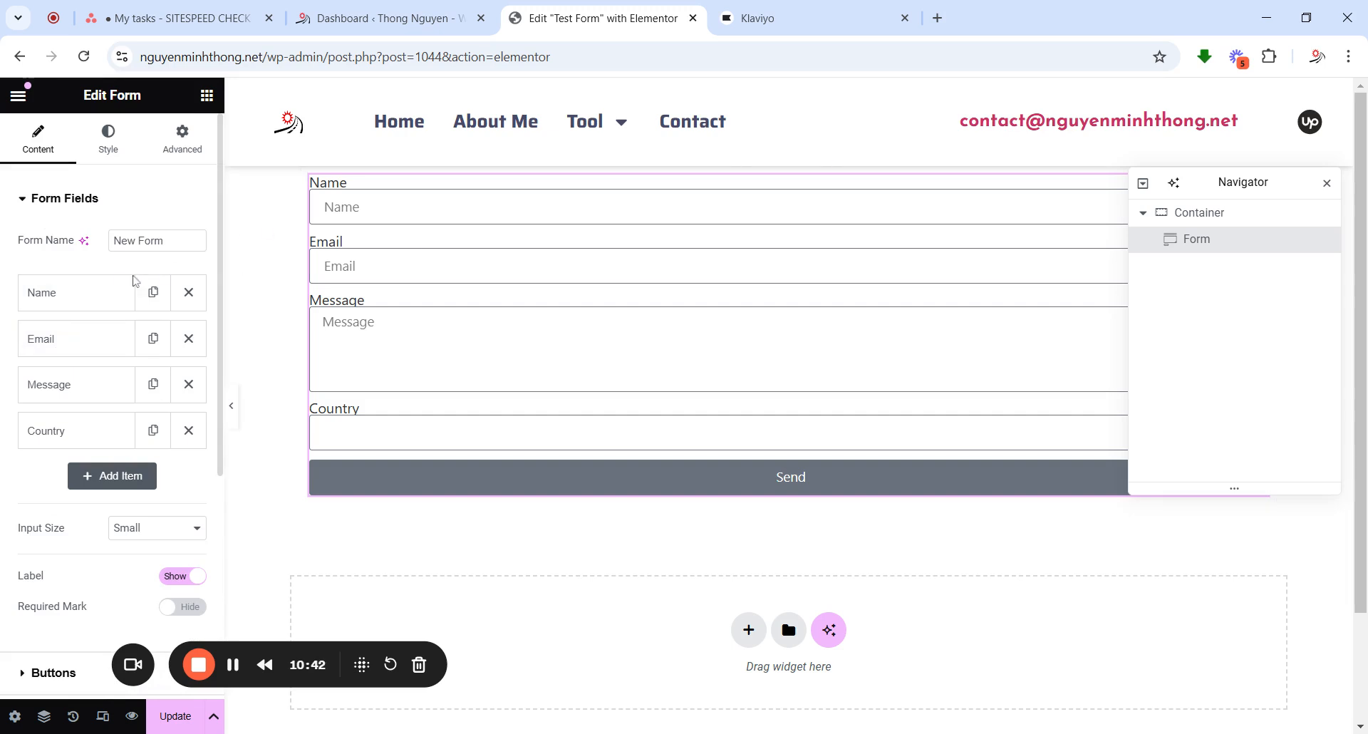
left_click(84, 298)
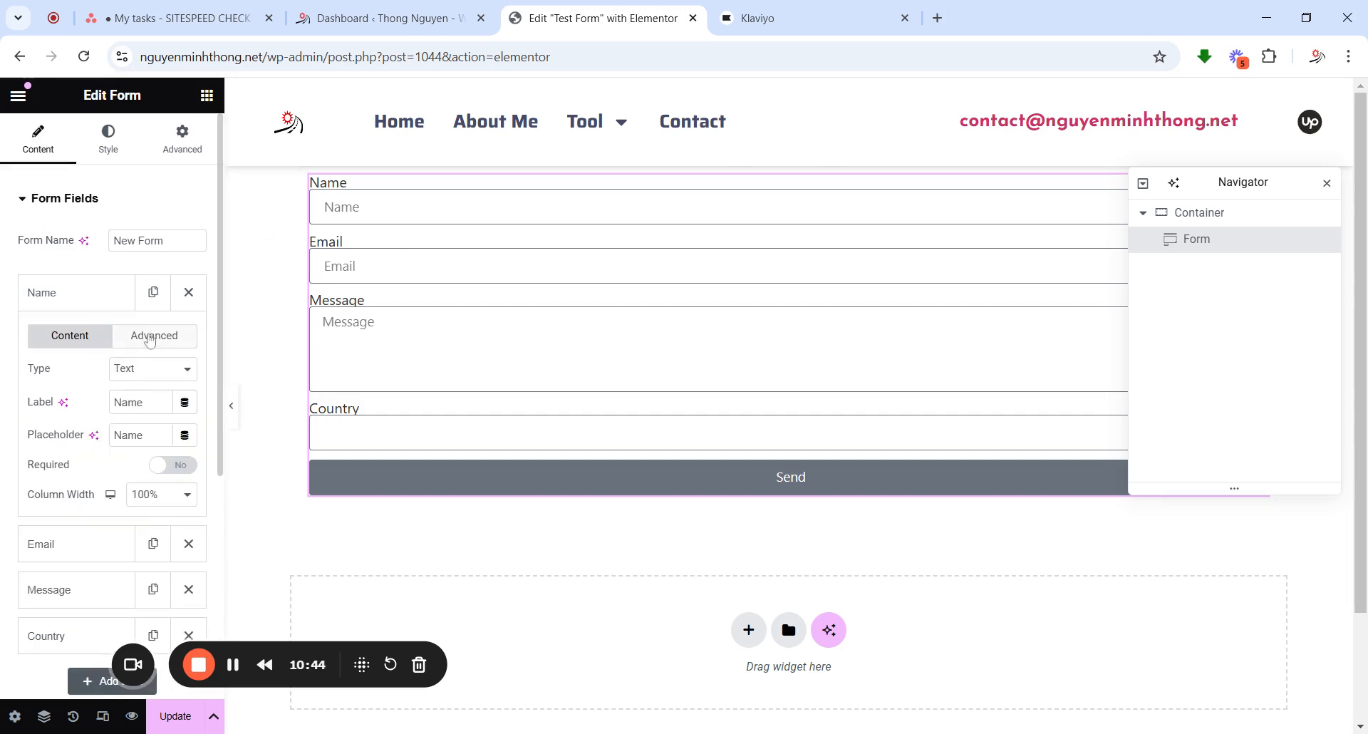
left_click(154, 337)
double_click(127, 402)
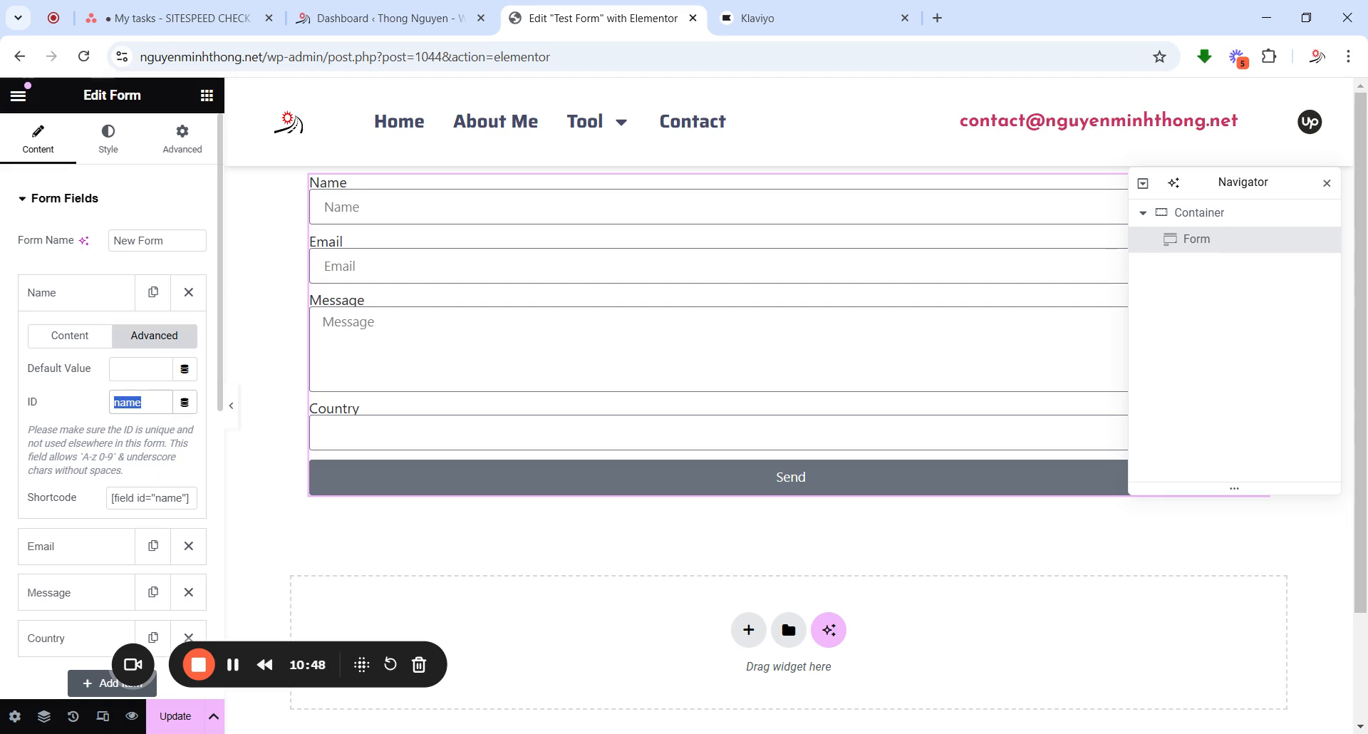
Set the First name Field ID in the Klaviyo settings to "name"
scroll(43, 485, "down", 8)
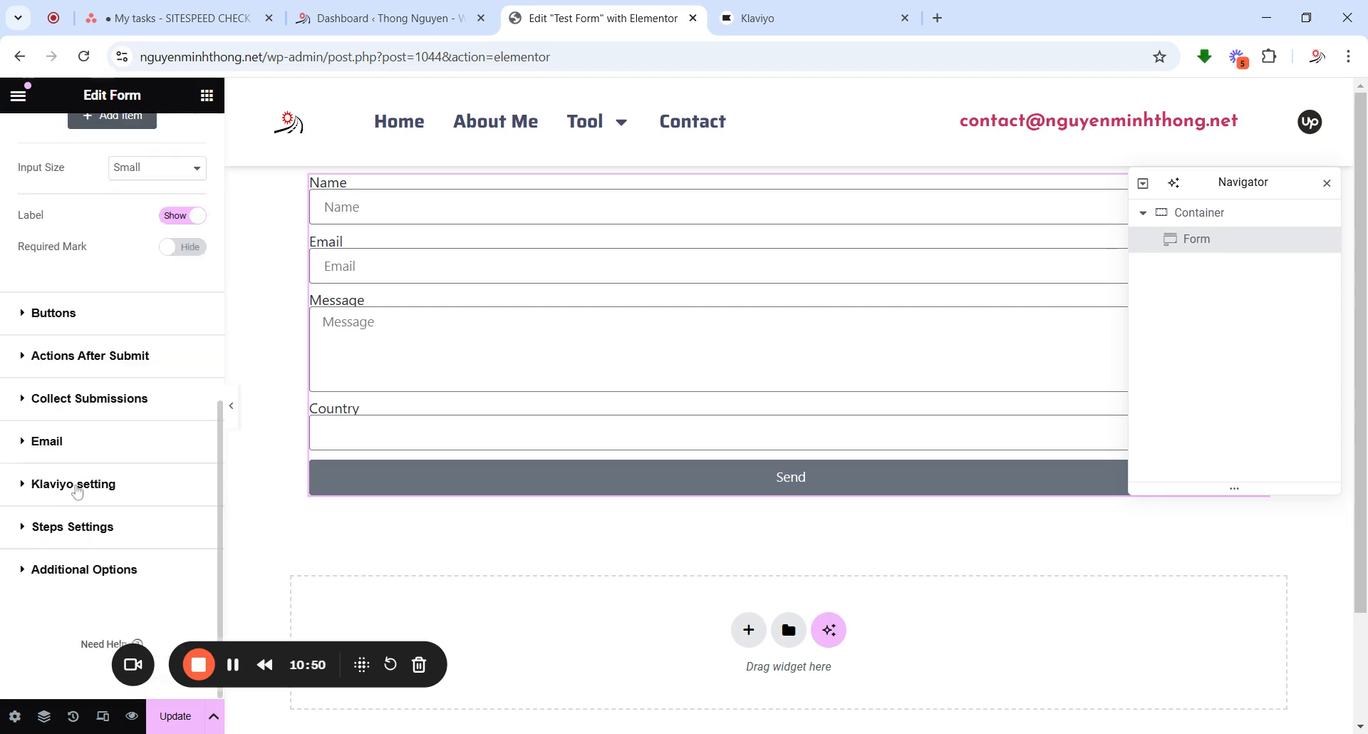
left_click(75, 486)
scroll(77, 490, "down", 1)
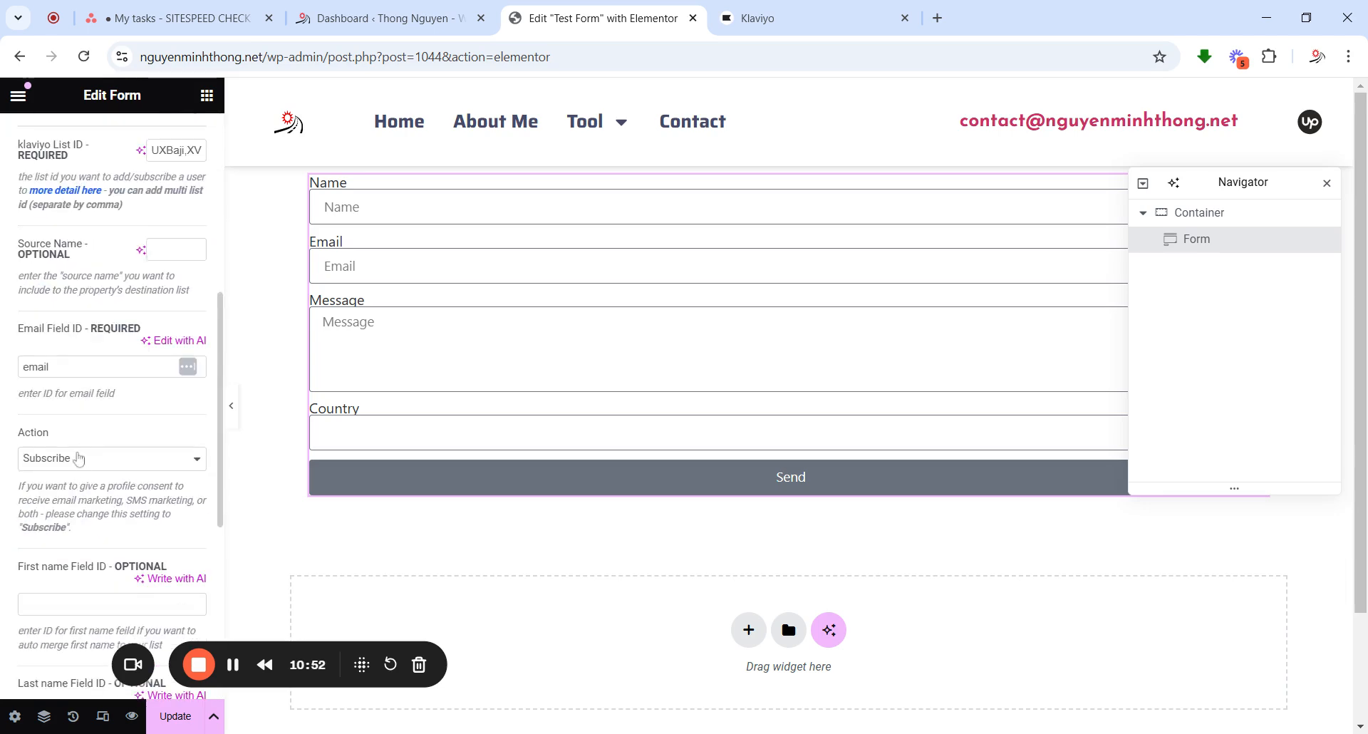
scroll(80, 470, "down", 2)
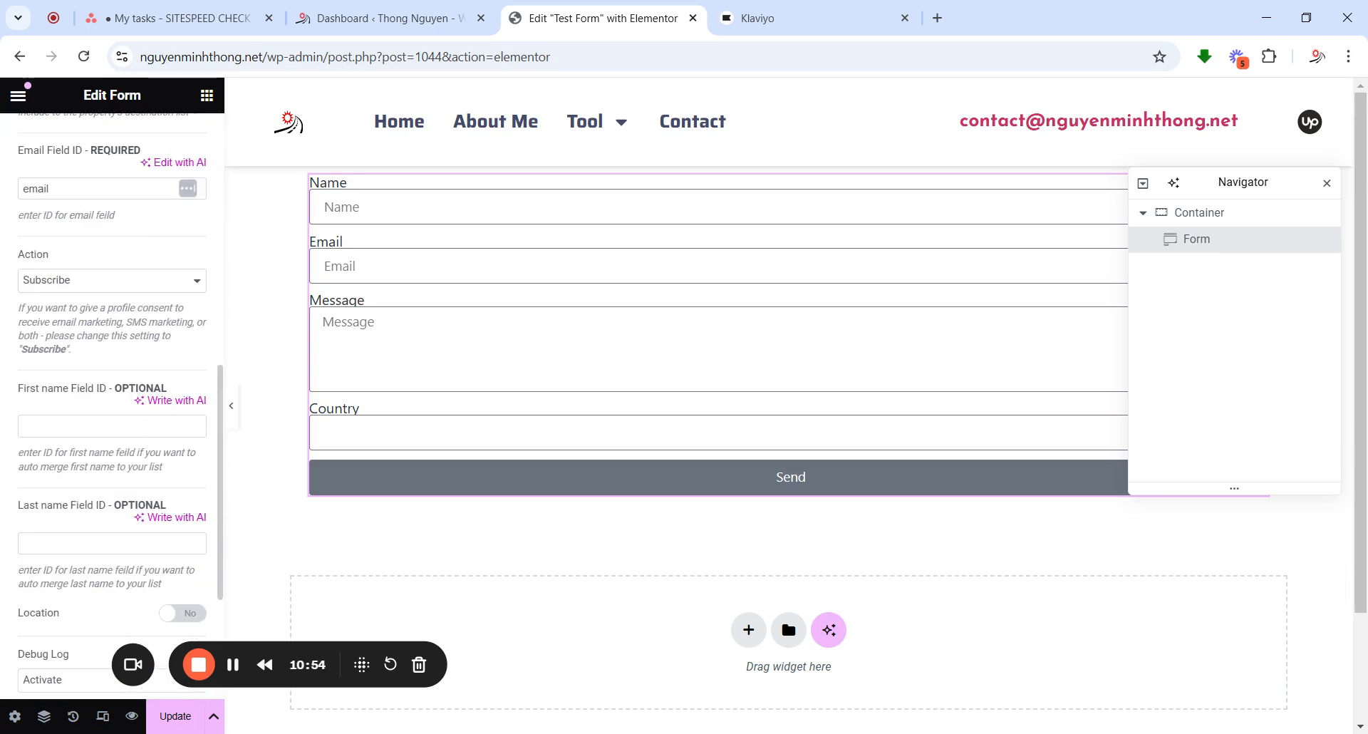
left_click(89, 426)
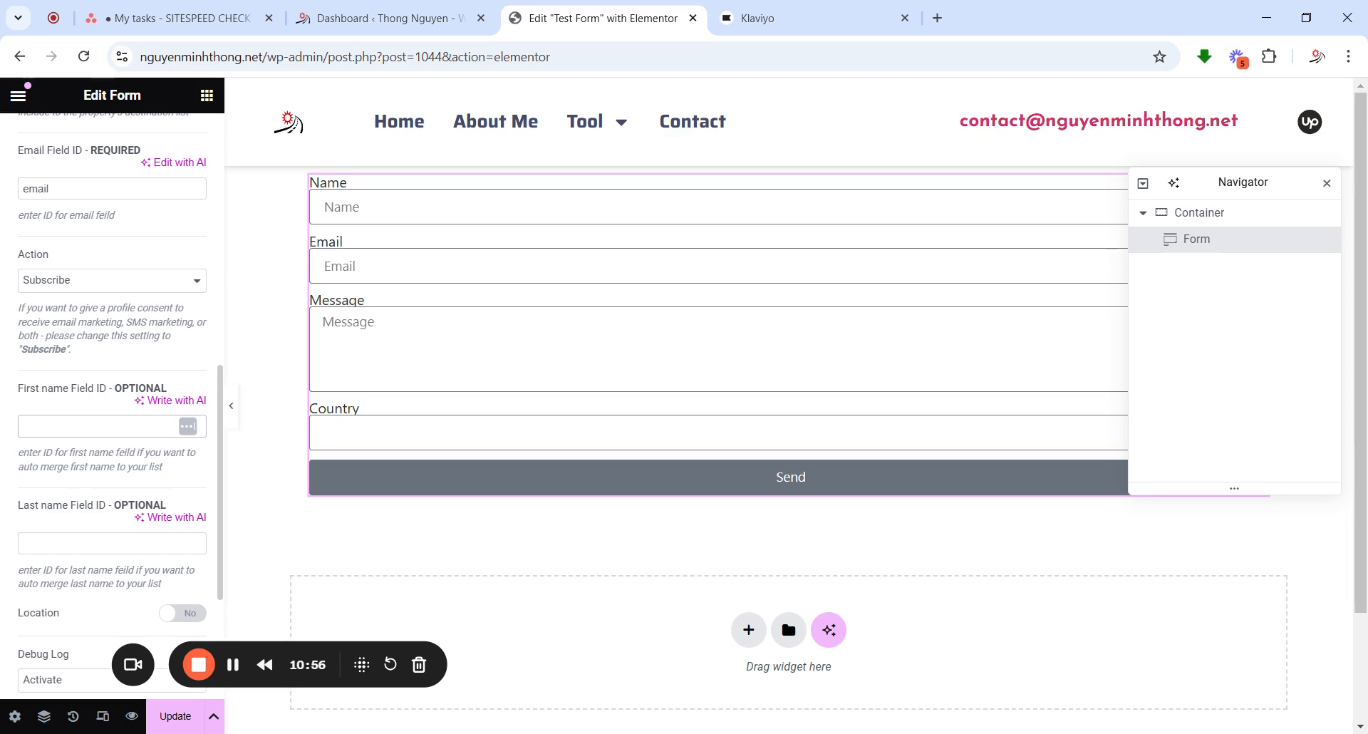
type("name")
Enable the Location option and go through its Address 1, Address 2, Country, City, Region/State and Zip Code ID settings
scroll(79, 434, "down", 2)
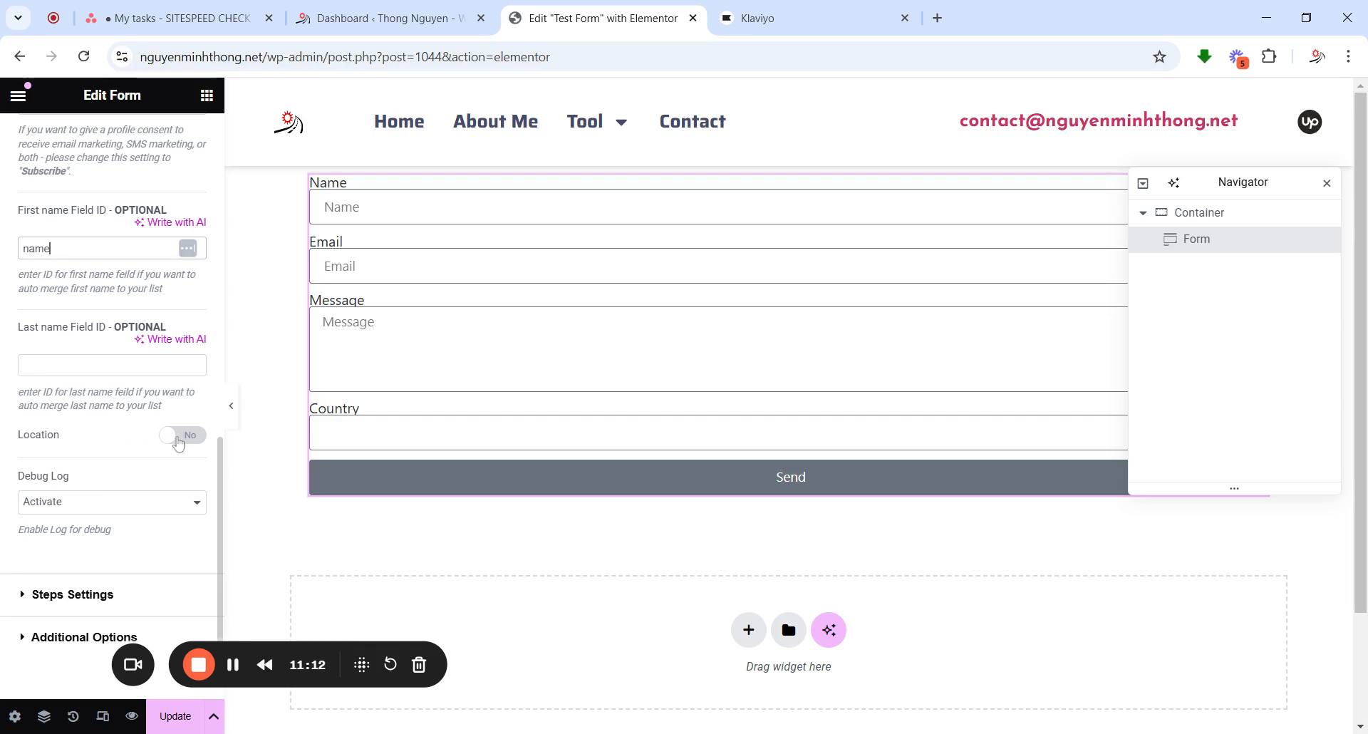
left_click(178, 443)
scroll(178, 442, "down", 3)
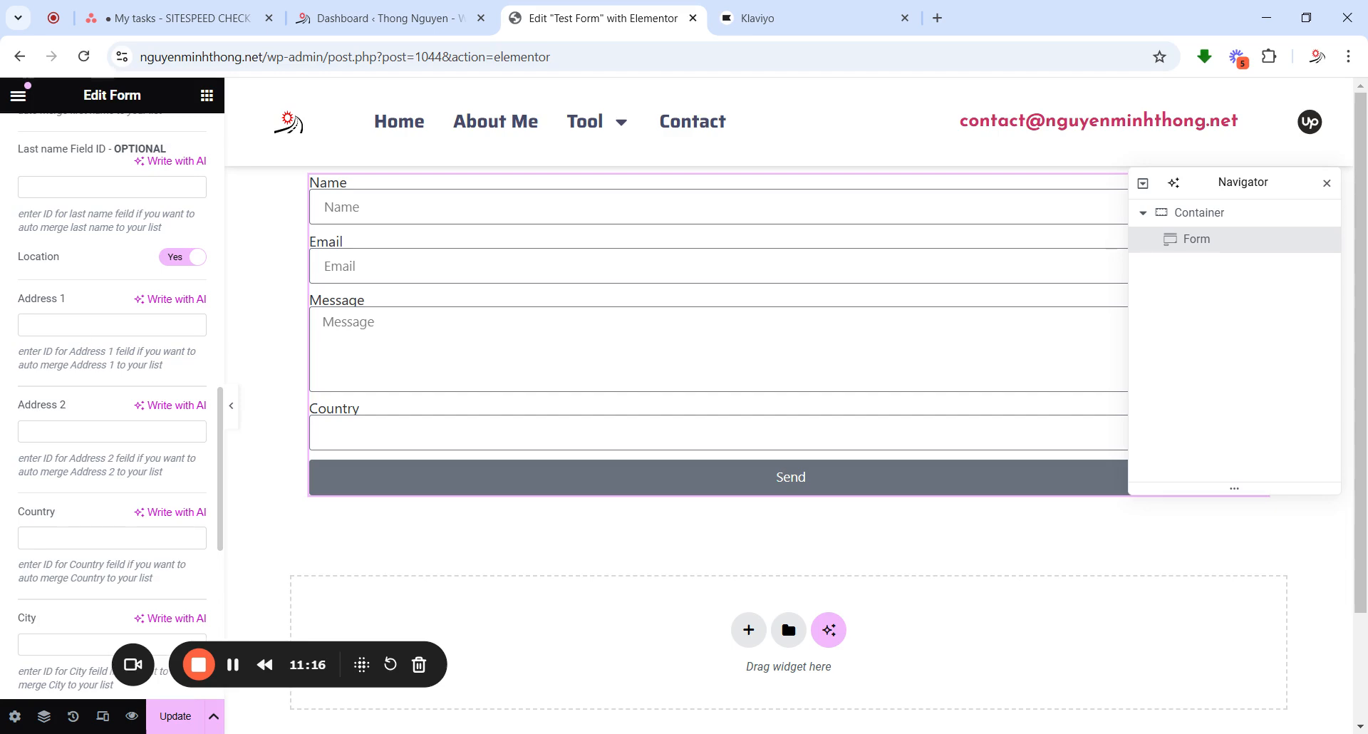
left_click(74, 325)
left_click(74, 430)
scroll(64, 427, "down", 3)
left_click(64, 360)
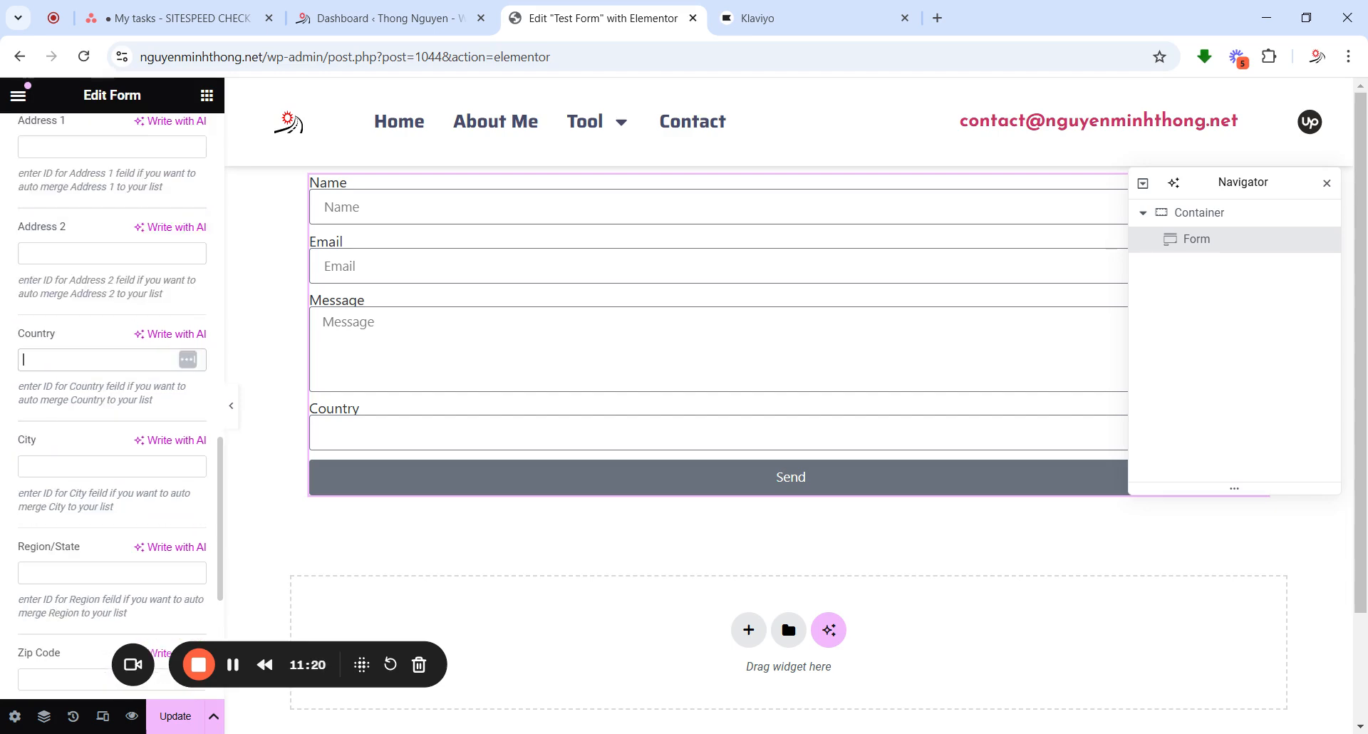
left_click(64, 467)
scroll(64, 467, "down", 1)
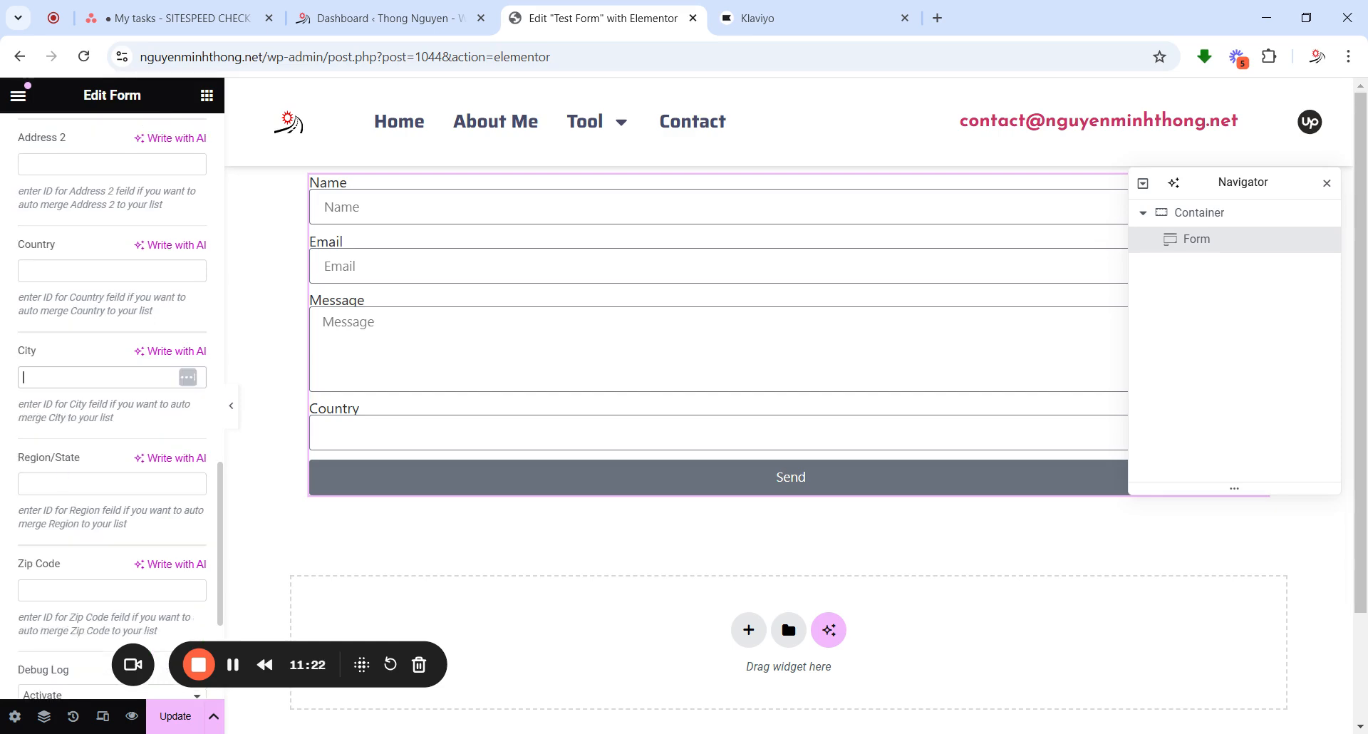
left_click(64, 483)
scroll(64, 492, "down", 1)
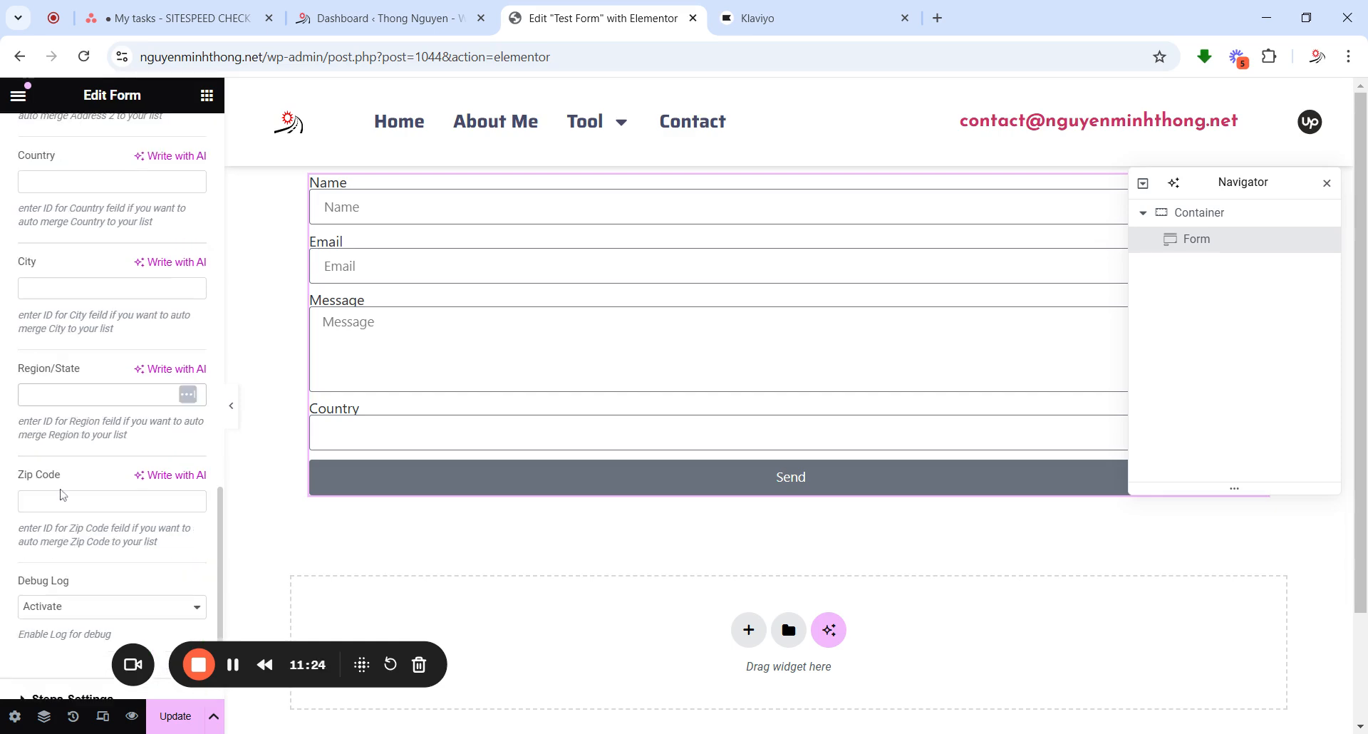
left_click(64, 501)
Turn the Location option in the Klaviyo settings back off
scroll(60, 488, "up", 3)
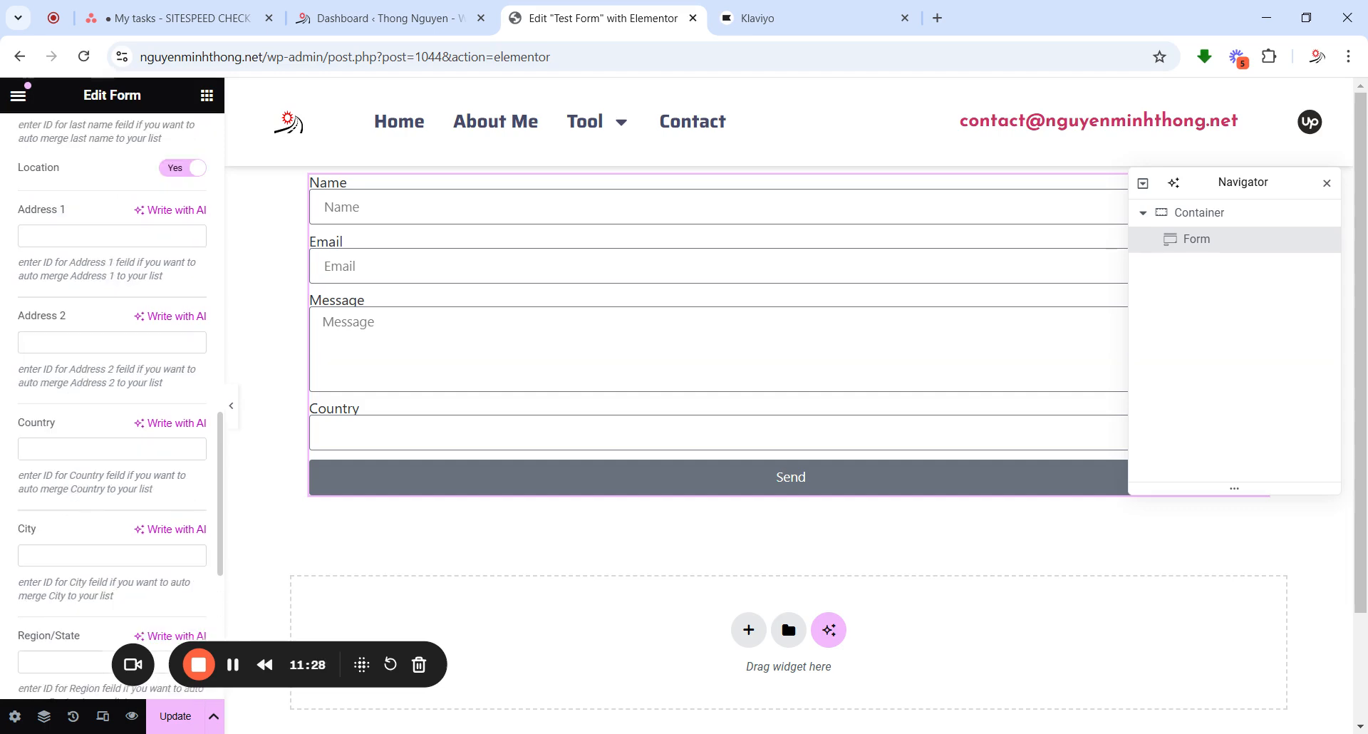
scroll(61, 484, "up", 1)
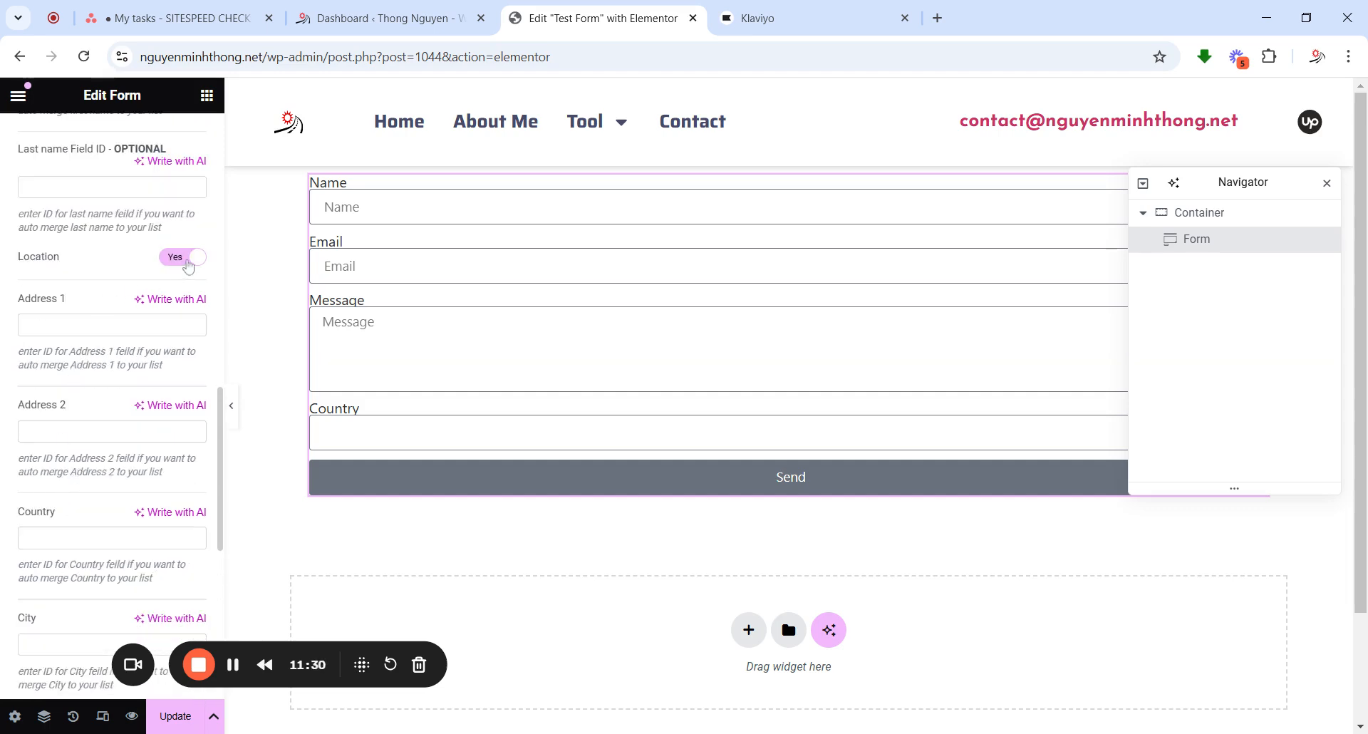
left_click(79, 325)
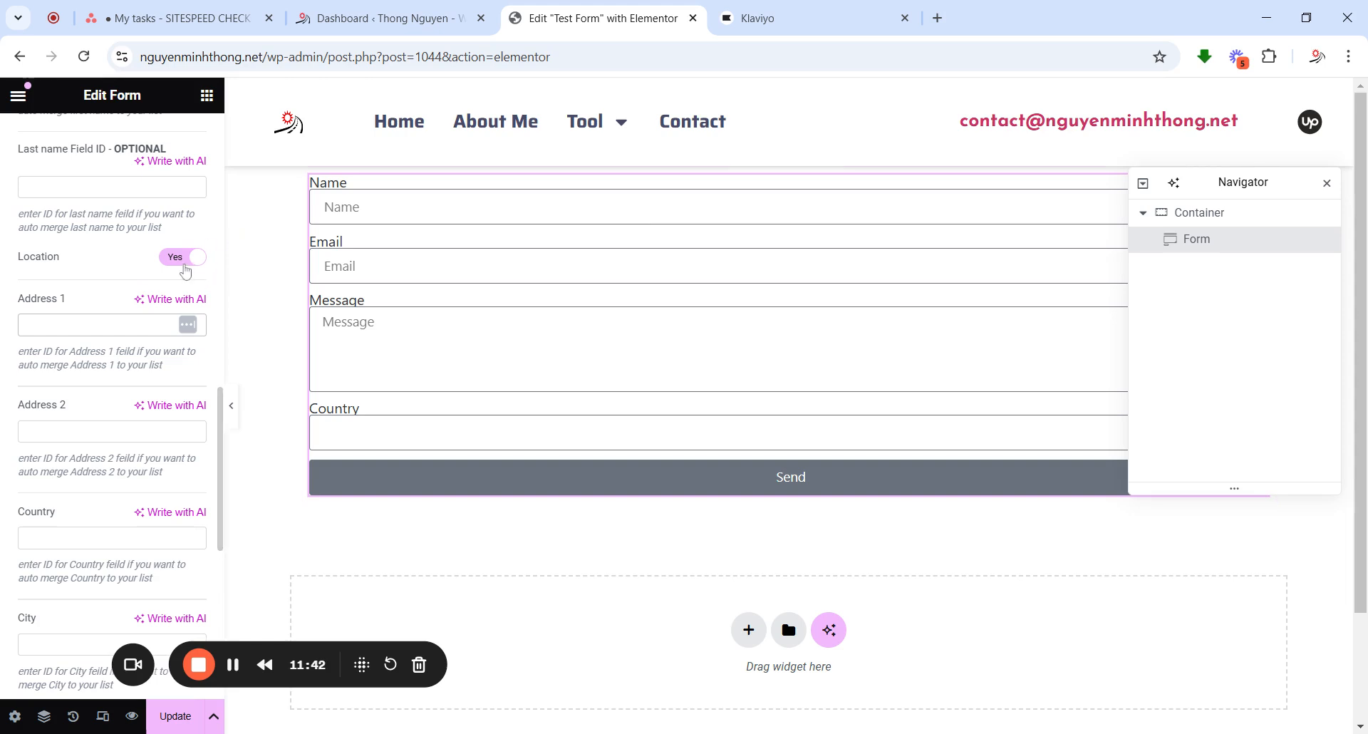
left_click(184, 265)
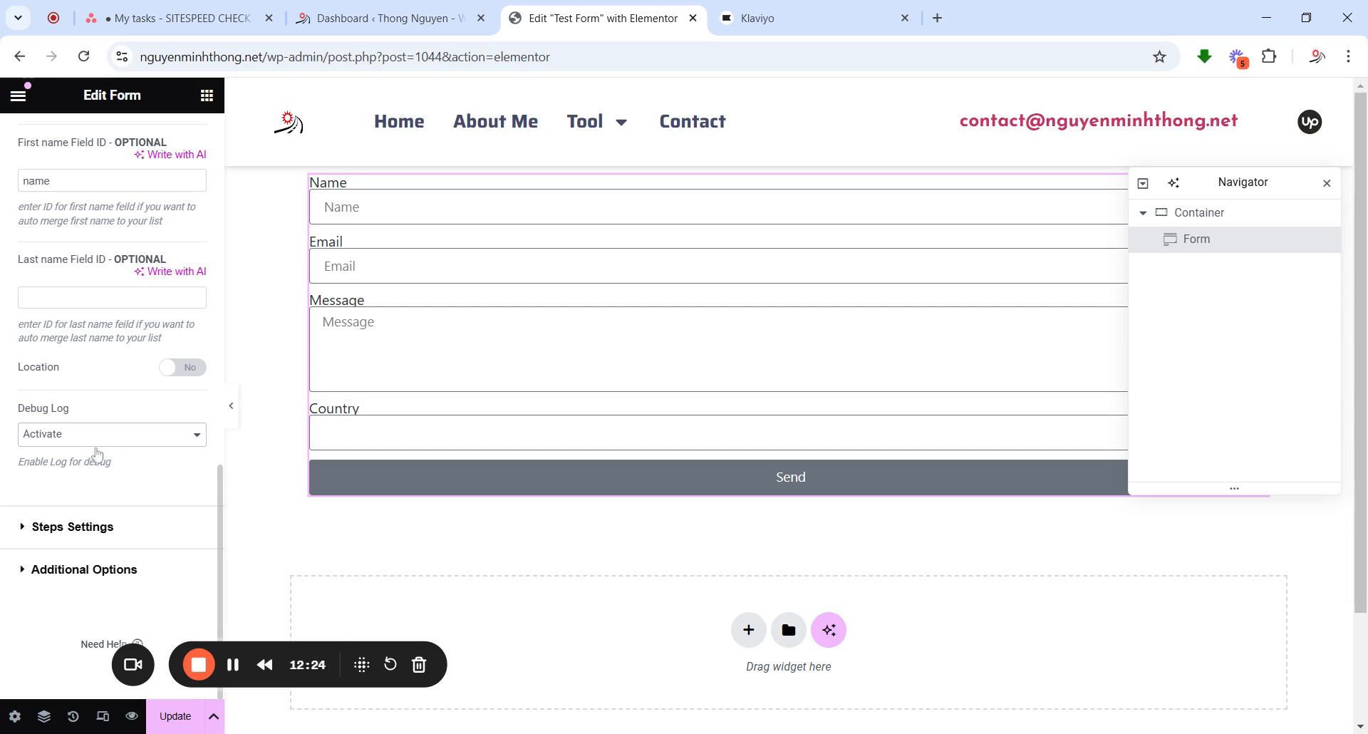
Set the Klaviyo Debug Log to Deactivate and update the page to save the form's settings
left_click(93, 435)
left_click(70, 477)
scroll(89, 448, "up", 3)
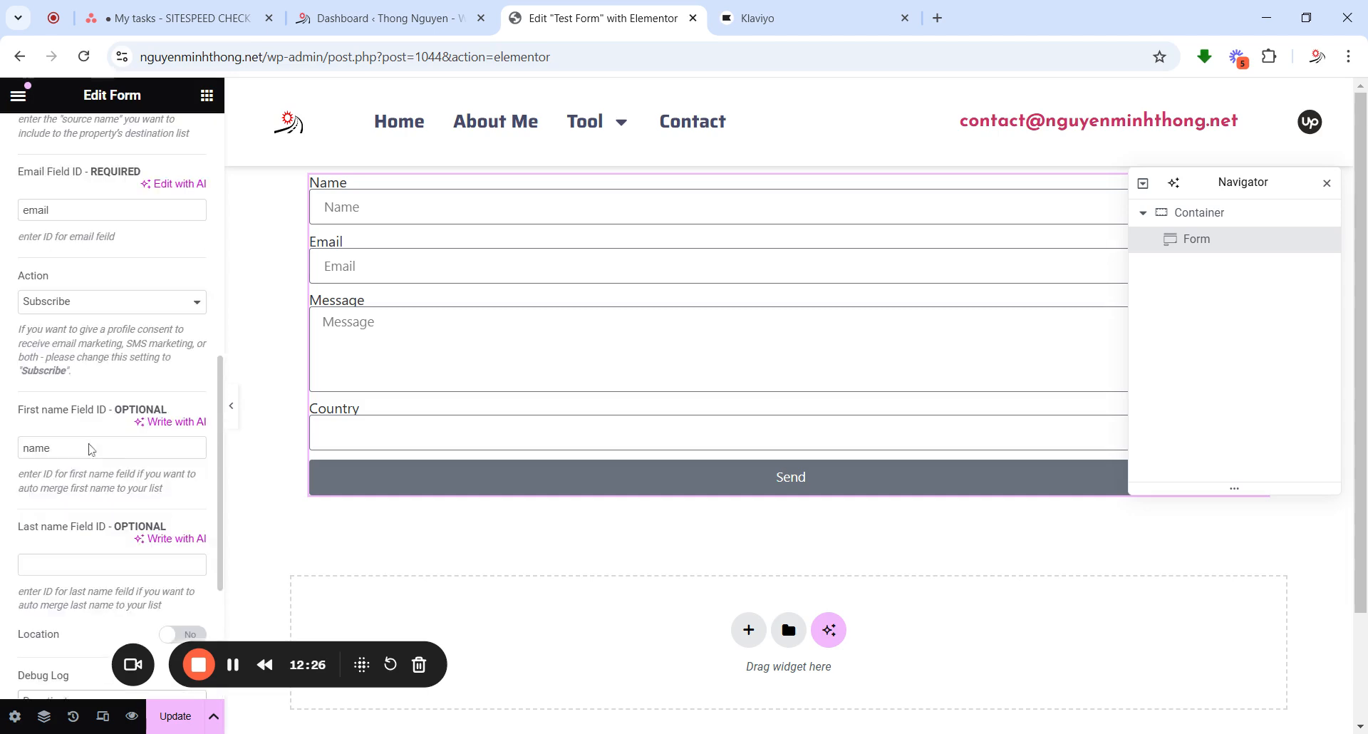
scroll(89, 448, "up", 2)
scroll(89, 447, "down", 3)
scroll(89, 448, "down", 3)
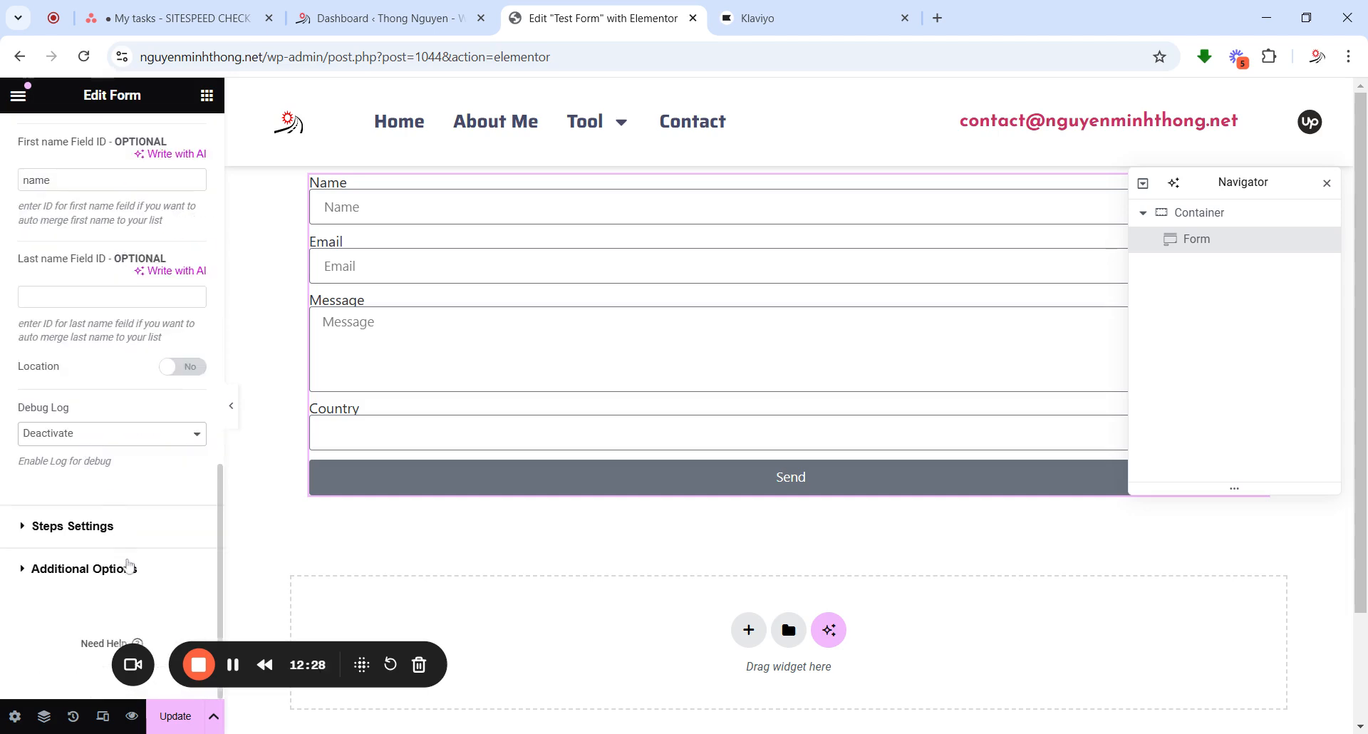
left_click(168, 716)
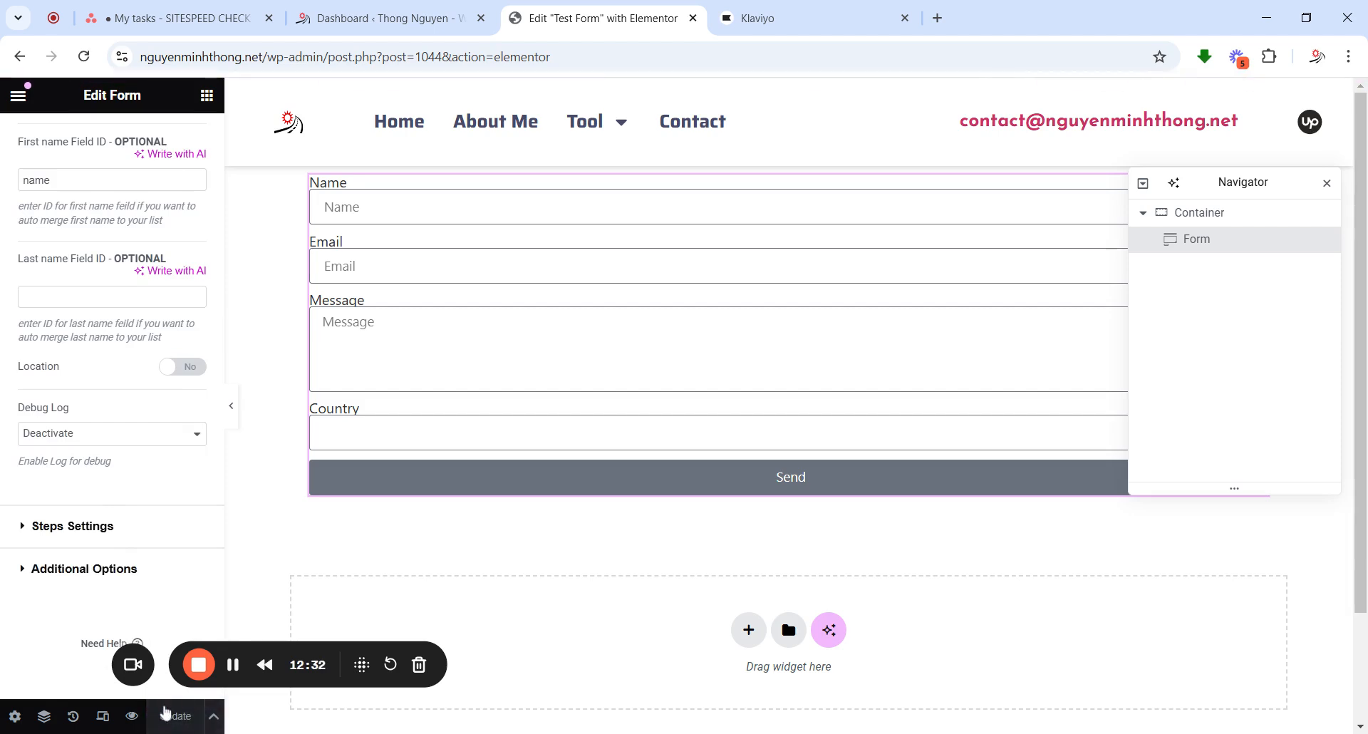
Preview the test form page and enter "Test Form Submission" as the name
left_click(139, 721)
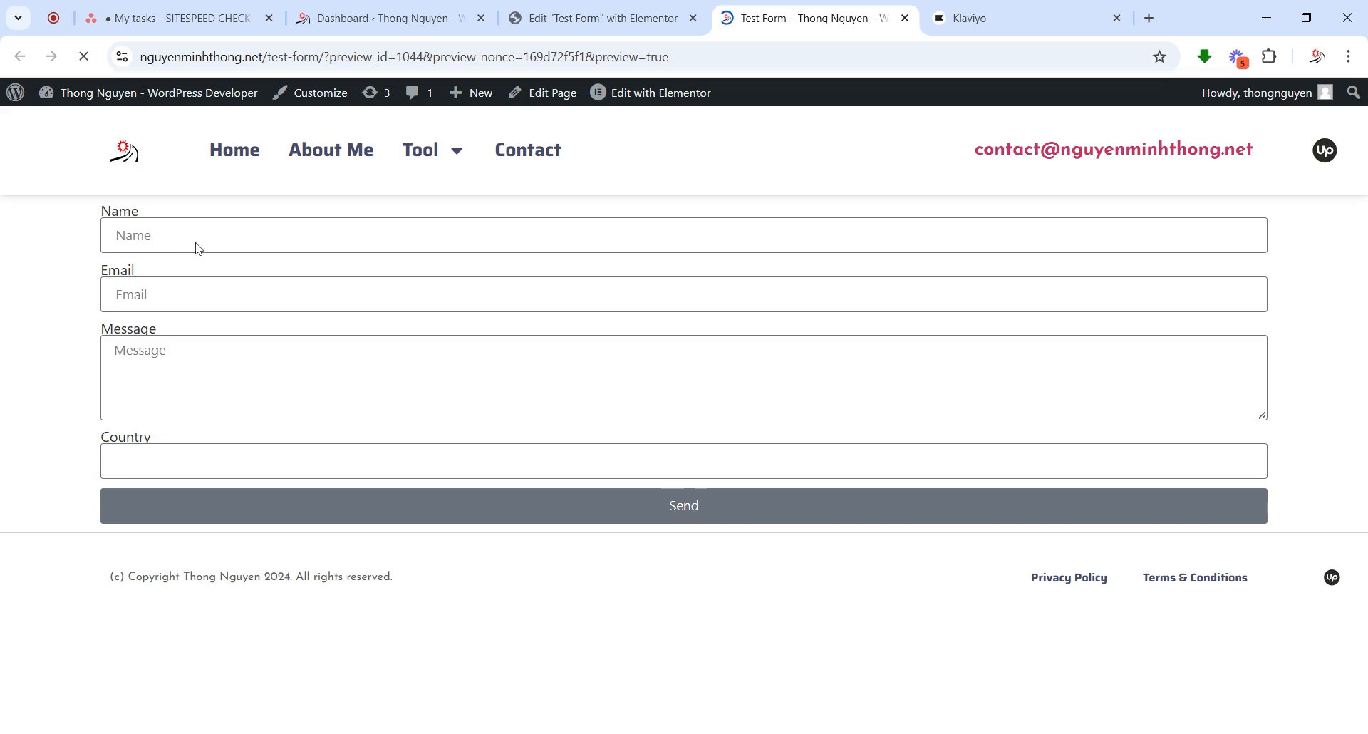
left_click(204, 244)
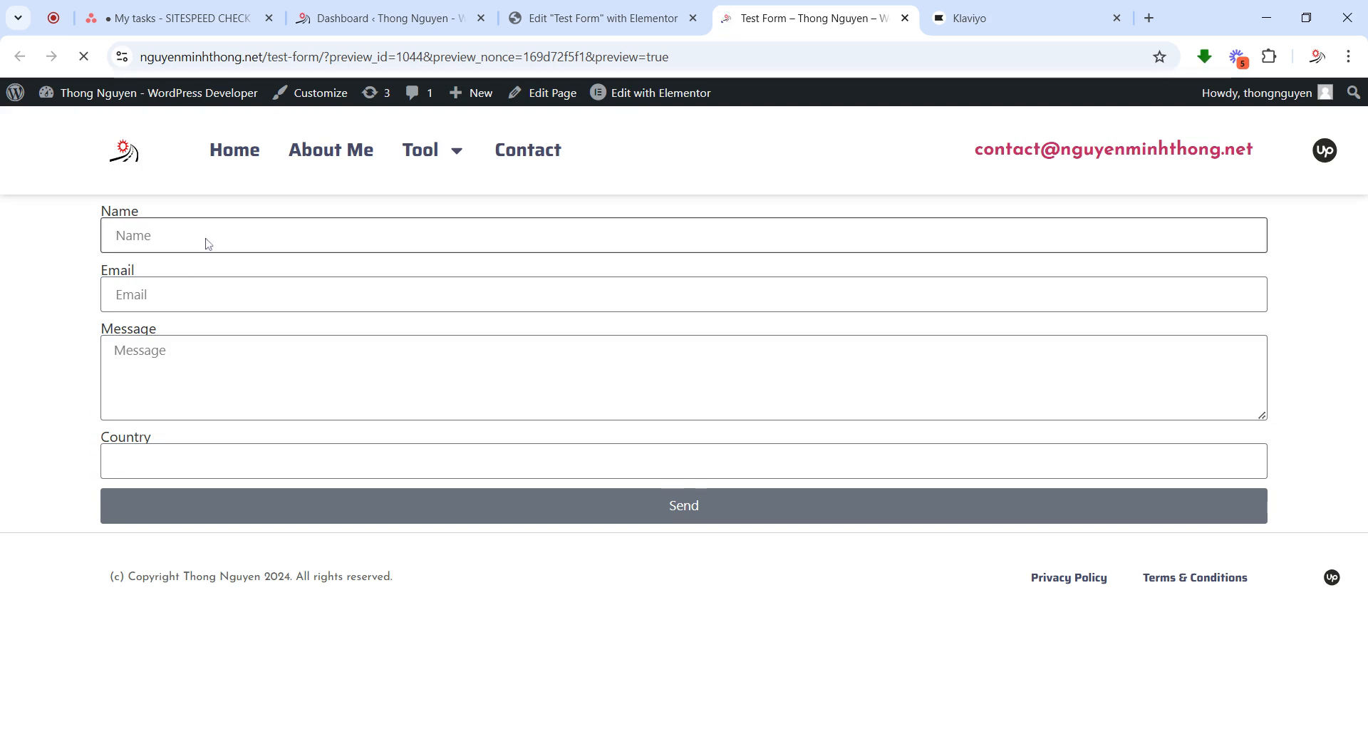
type("Test")
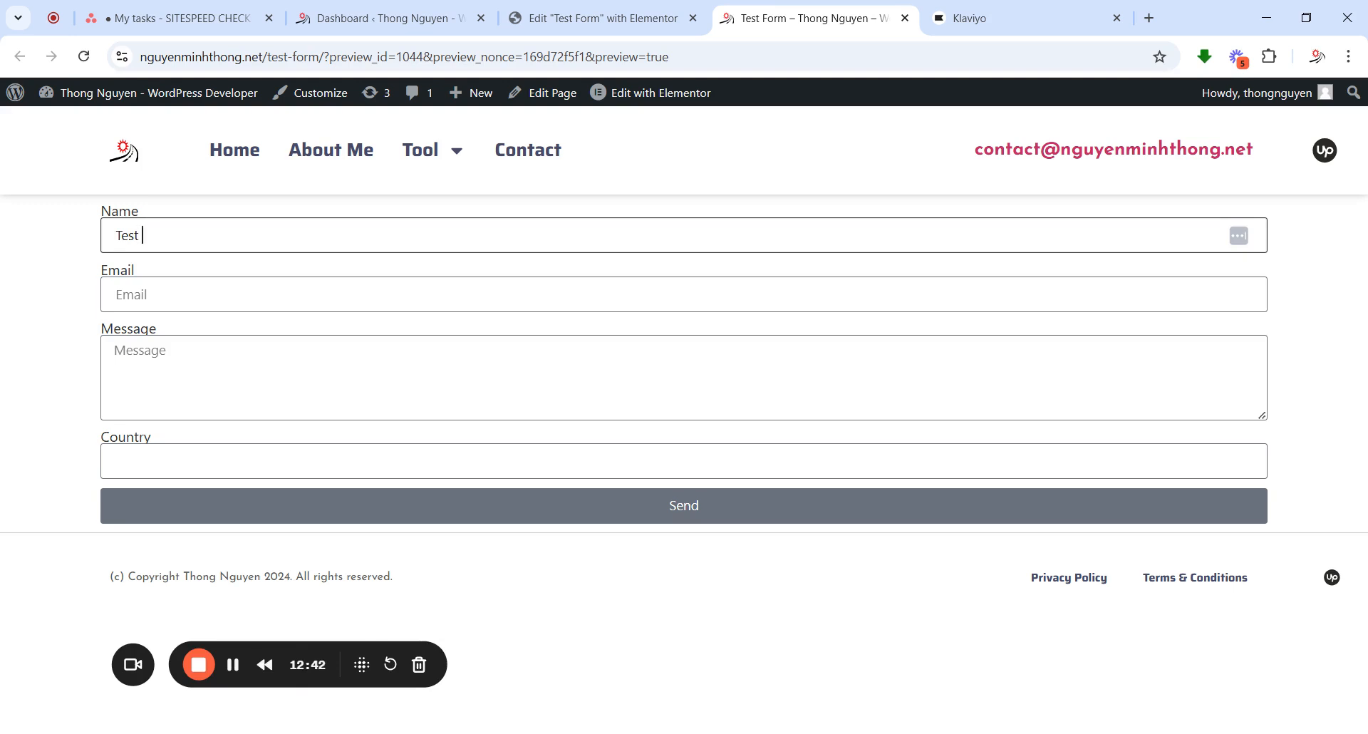
type(" Form Submiss")
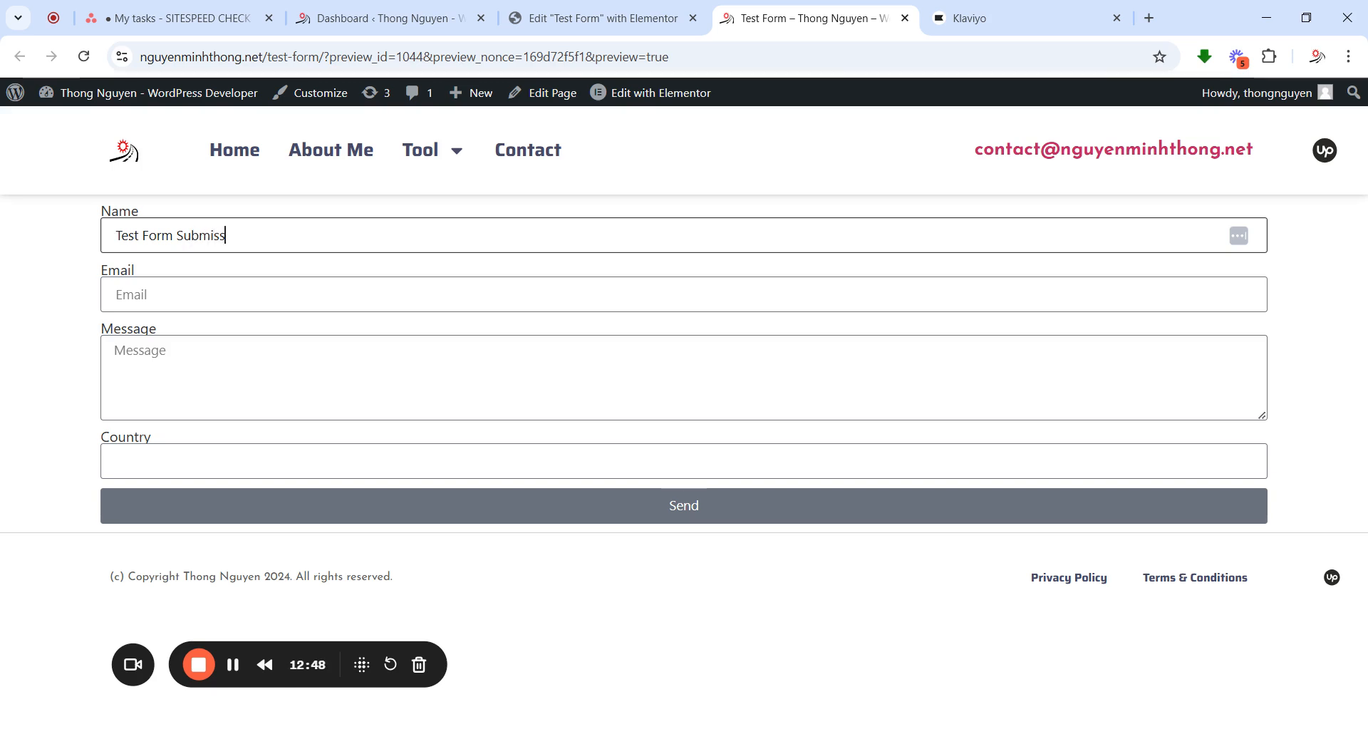
type("ion")
key("Tab")
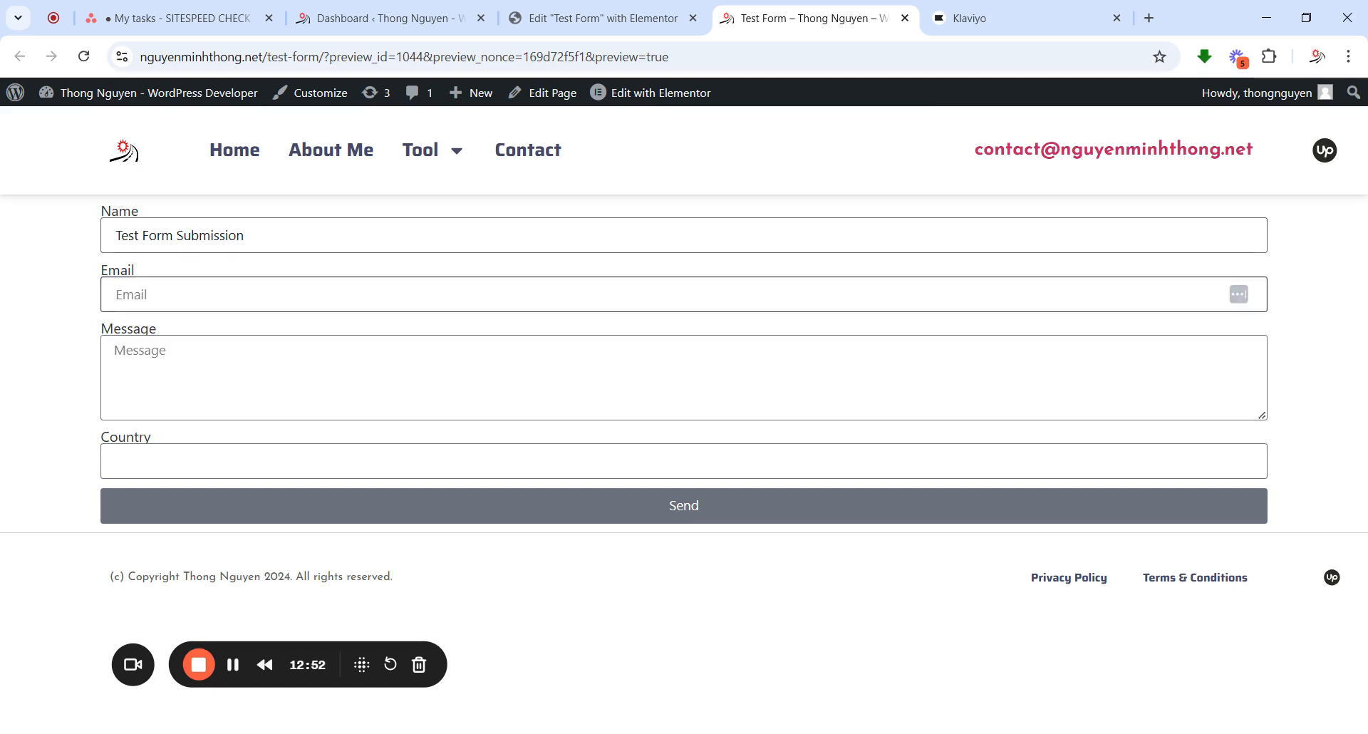
Fill in the form's test email address and enter "Test Success!" as the message
type("test@submissiom")
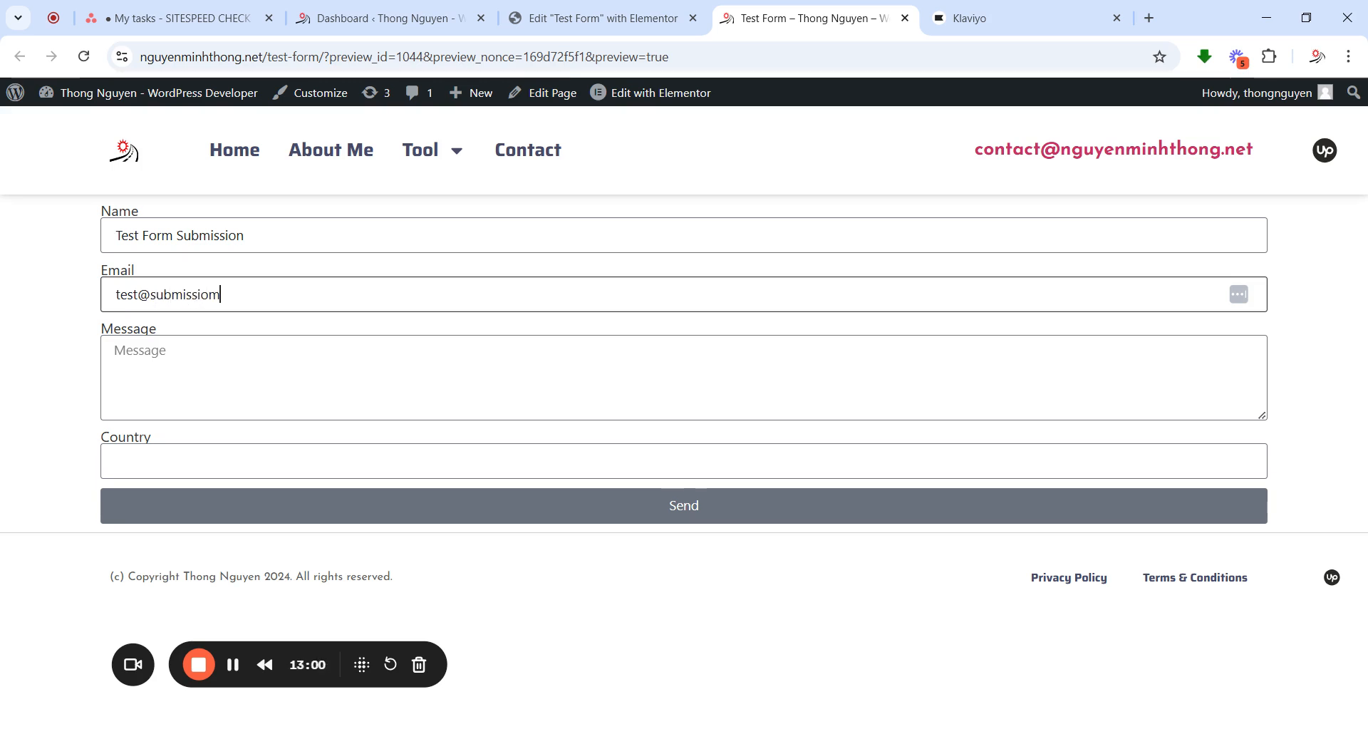
type(".com")
key("Tab")
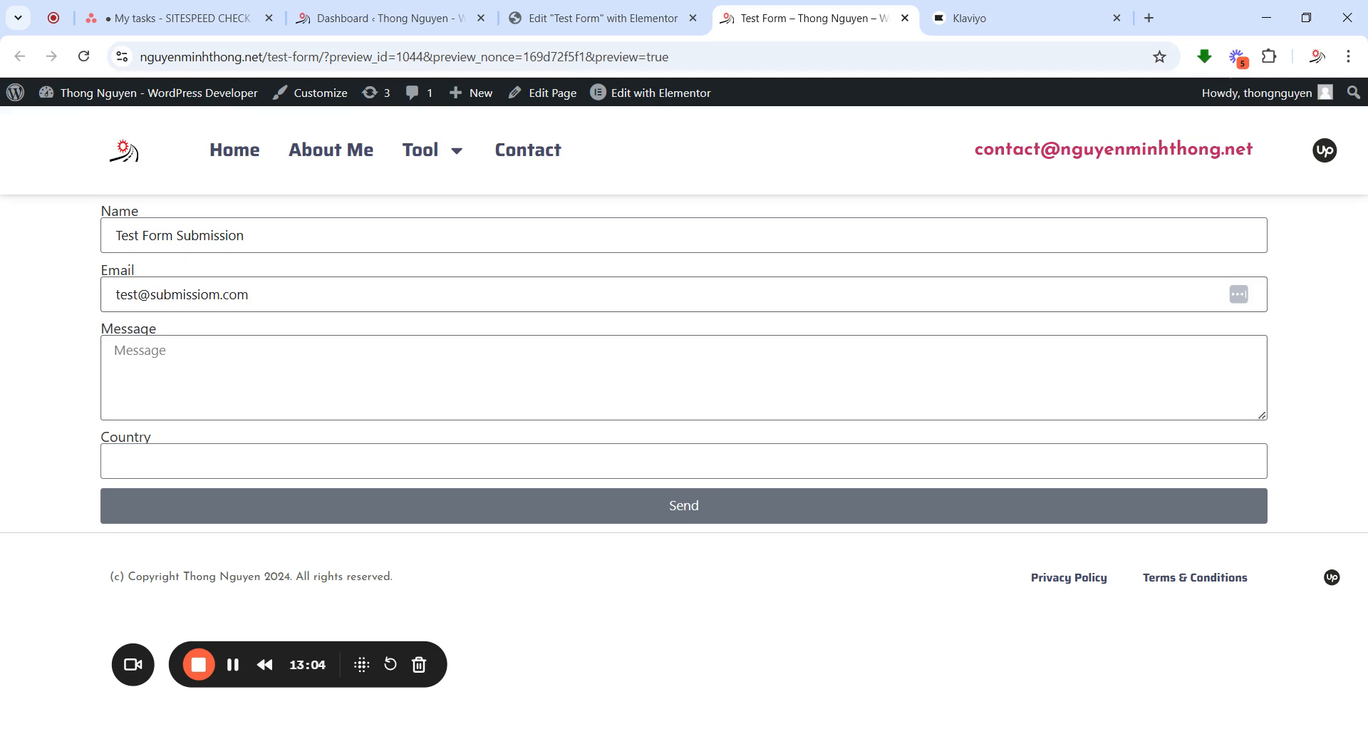
type("Test Succ")
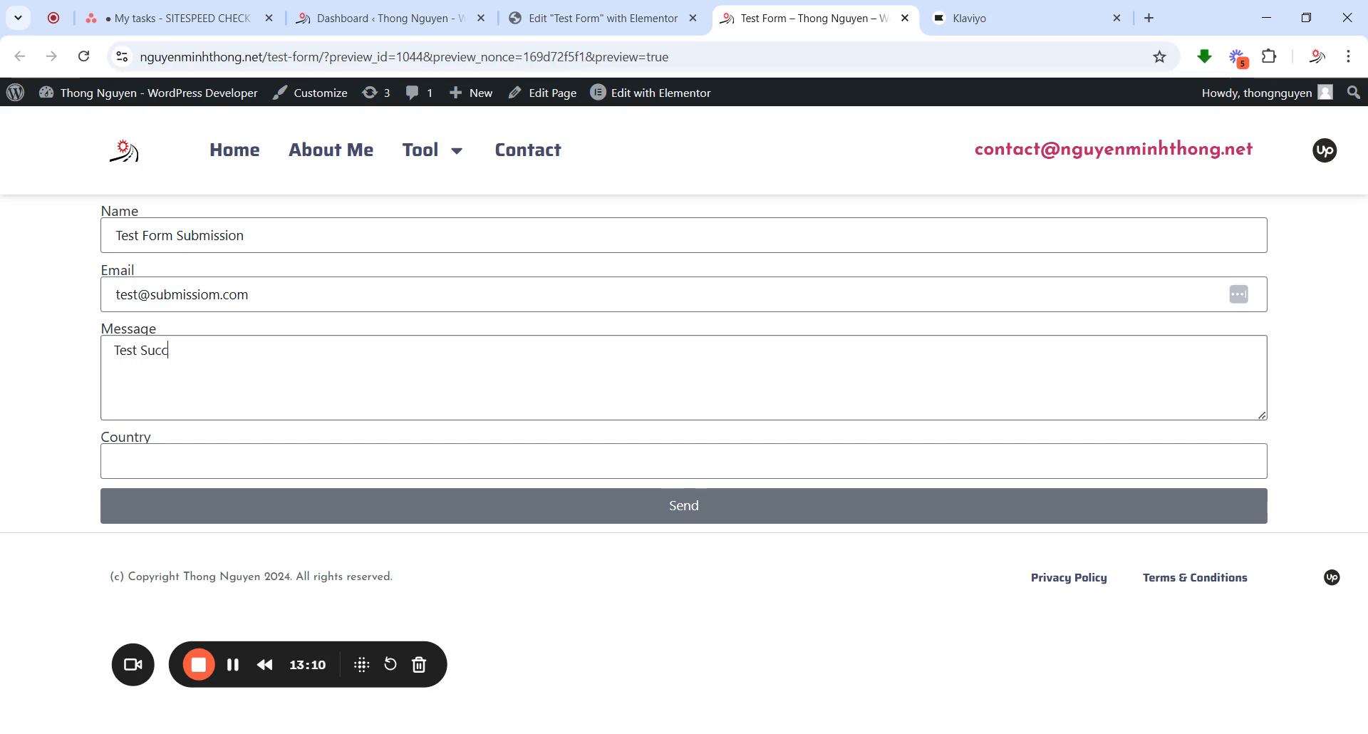
type("ess!")
Enter "Viet Nam" as the country and submit the form
left_click(214, 461)
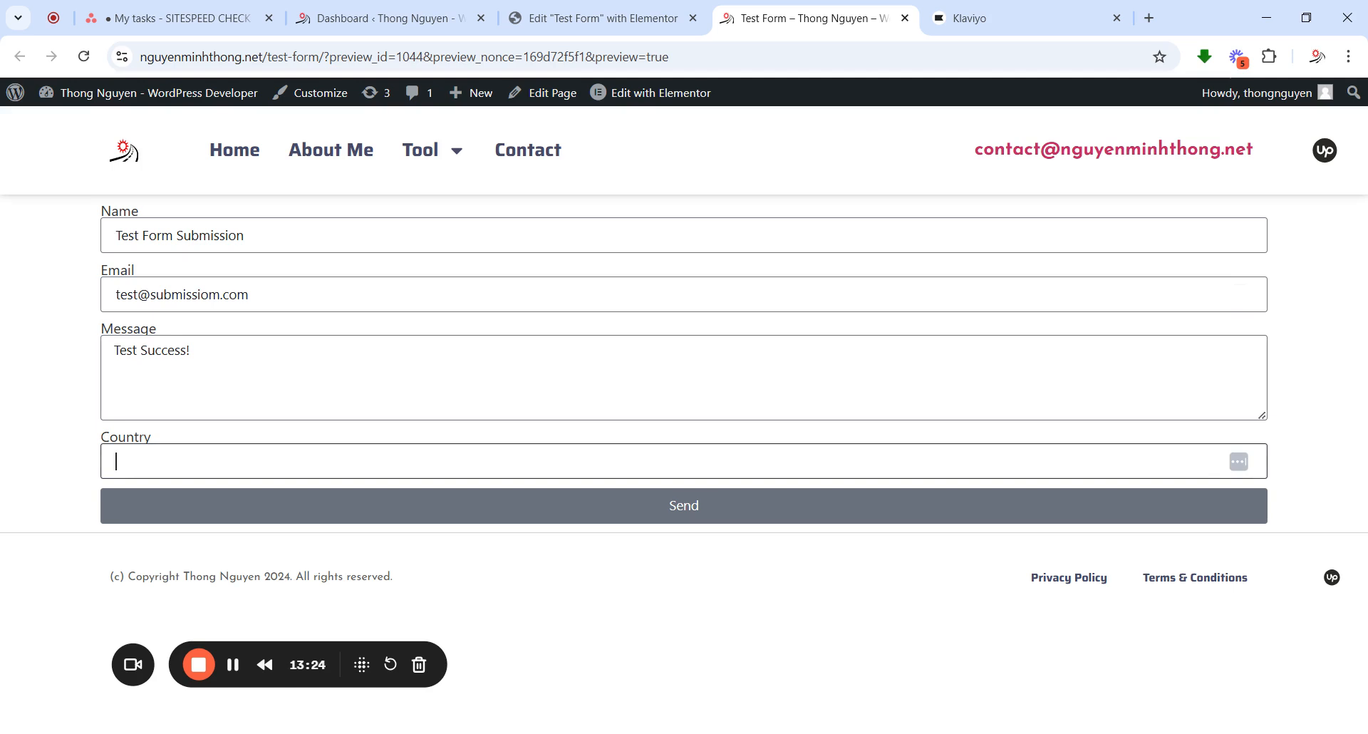
type("V")
type("oet")
key("BackSpace")
key("BackSpace")
key("BackSpace")
type("iet Nam")
left_click(677, 503)
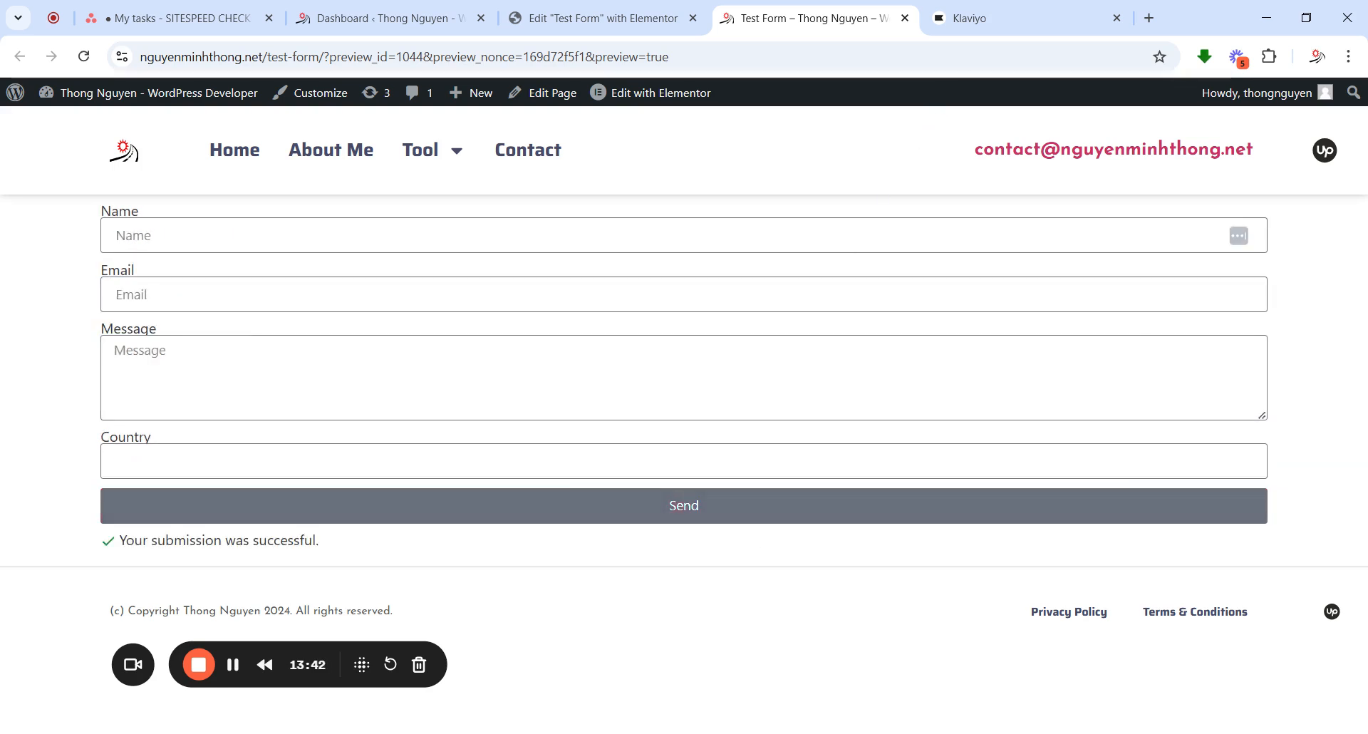
Switch to Klaviyo and check the members of Preview List and Test List for the new submission
key("ctrl+Tab")
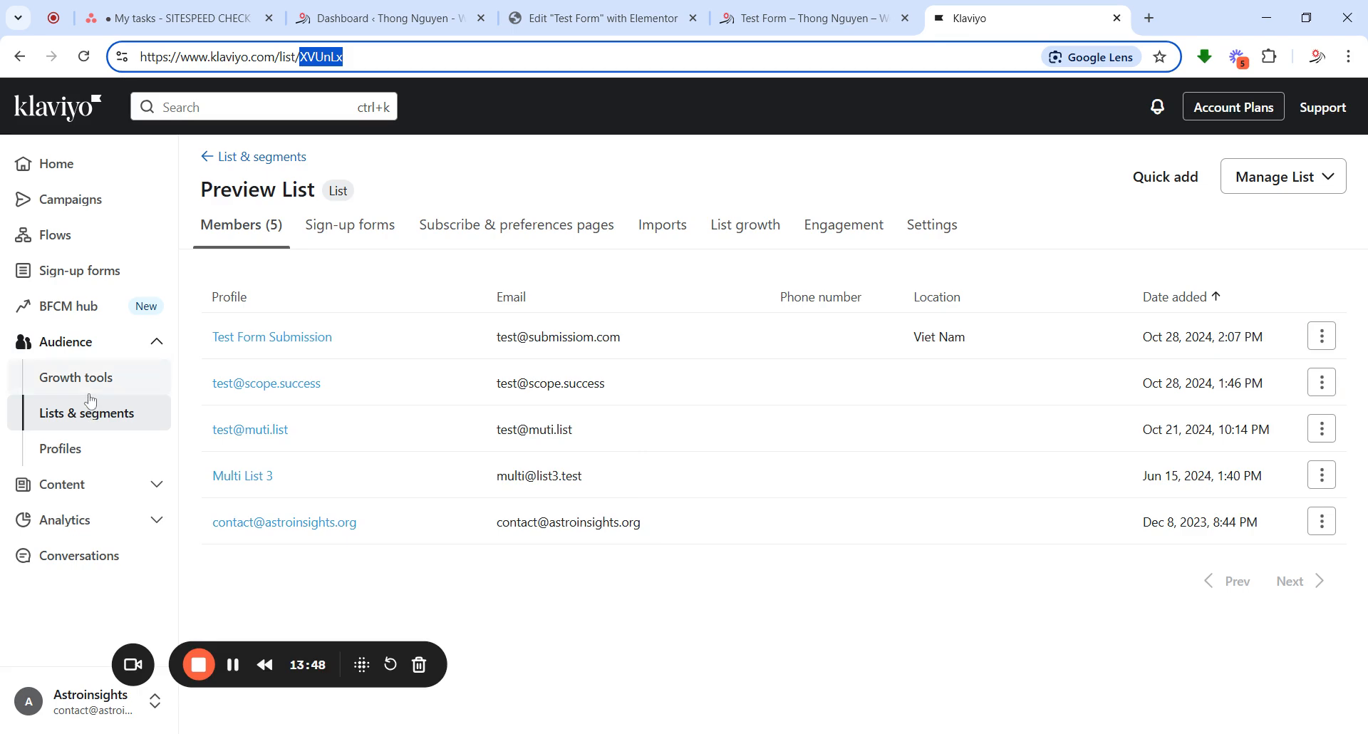
left_click(88, 420)
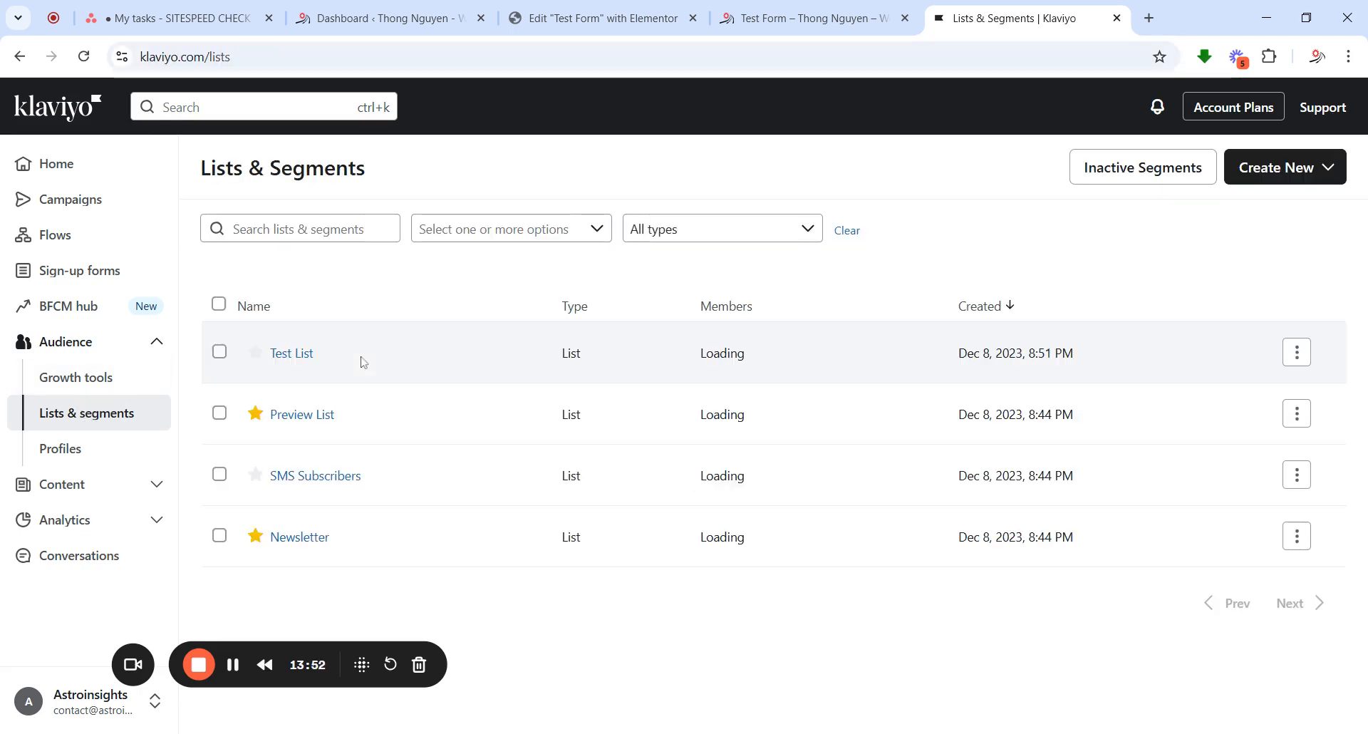
left_click(287, 353)
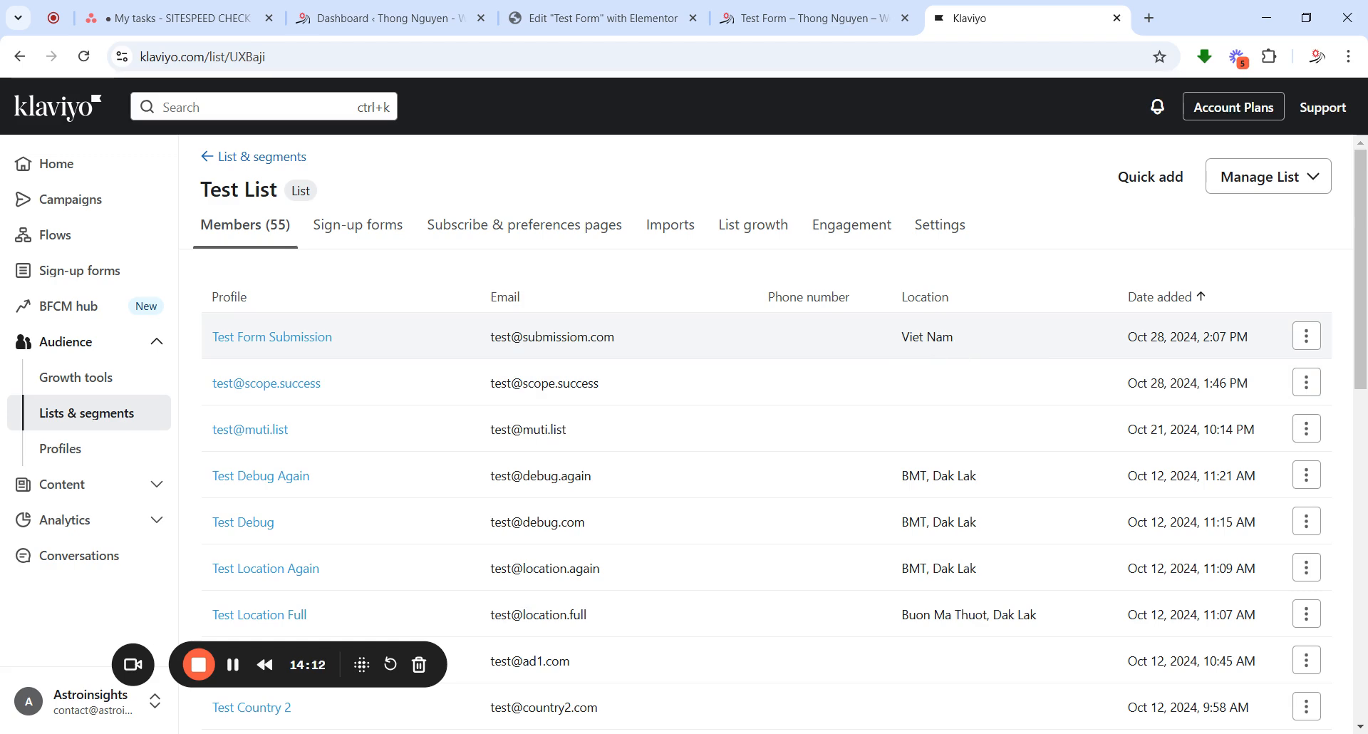
Check the Country field's ID in the Elementor form, then compare it with the Location column of Klaviyo's Test List
left_click(602, 17)
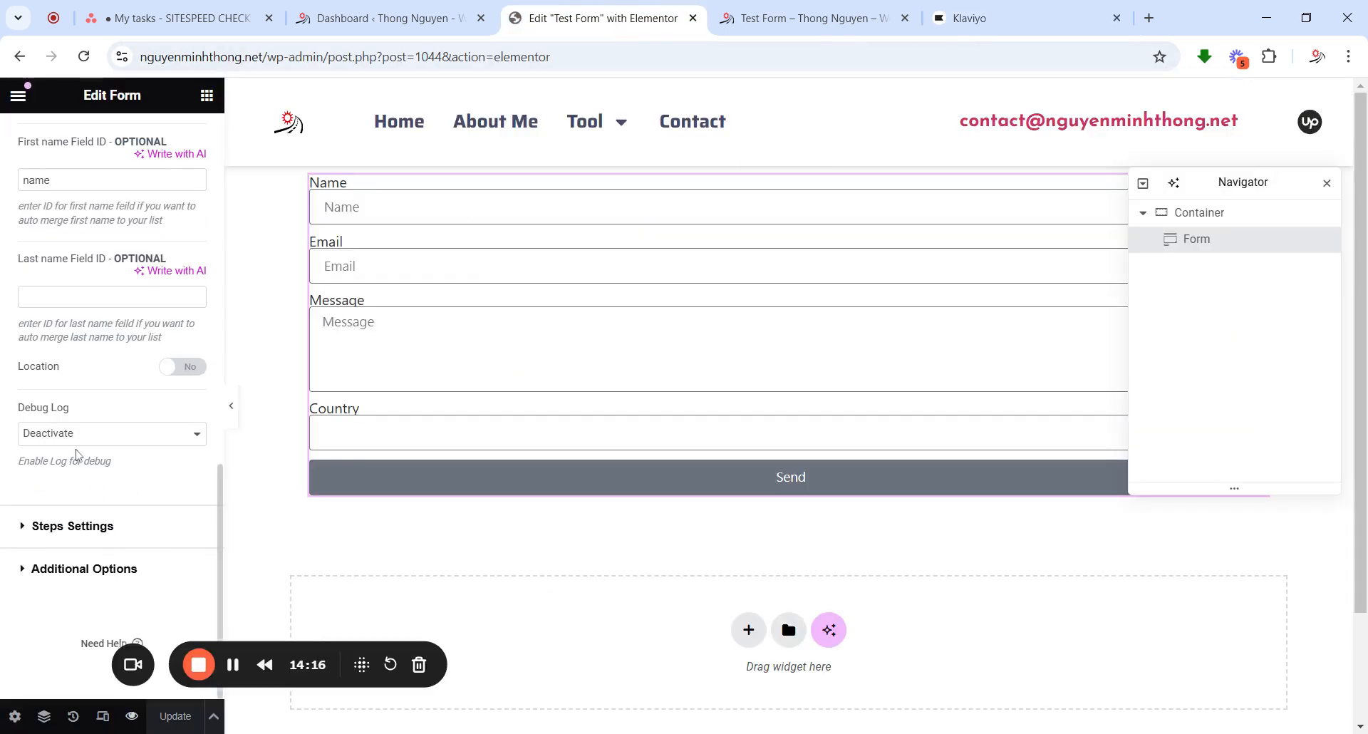
scroll(77, 454, "up", 3)
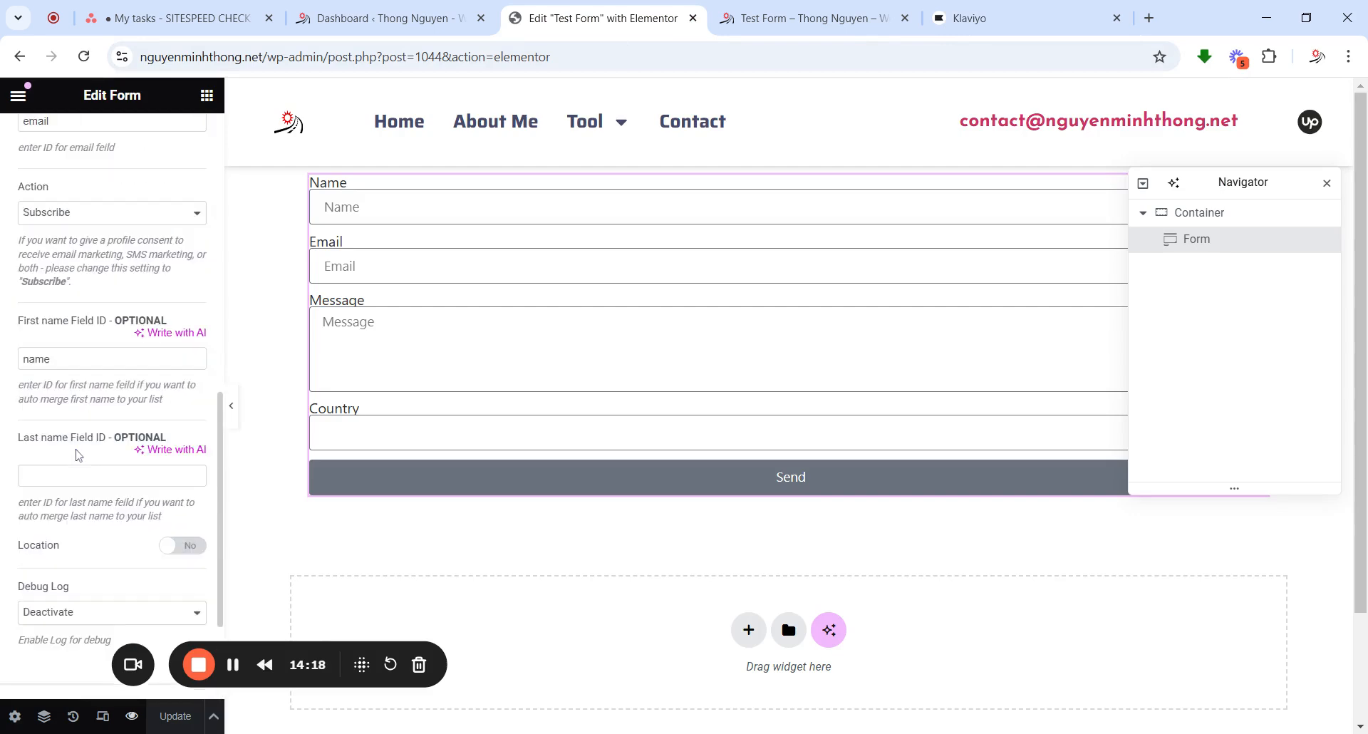
scroll(78, 453, "up", 5)
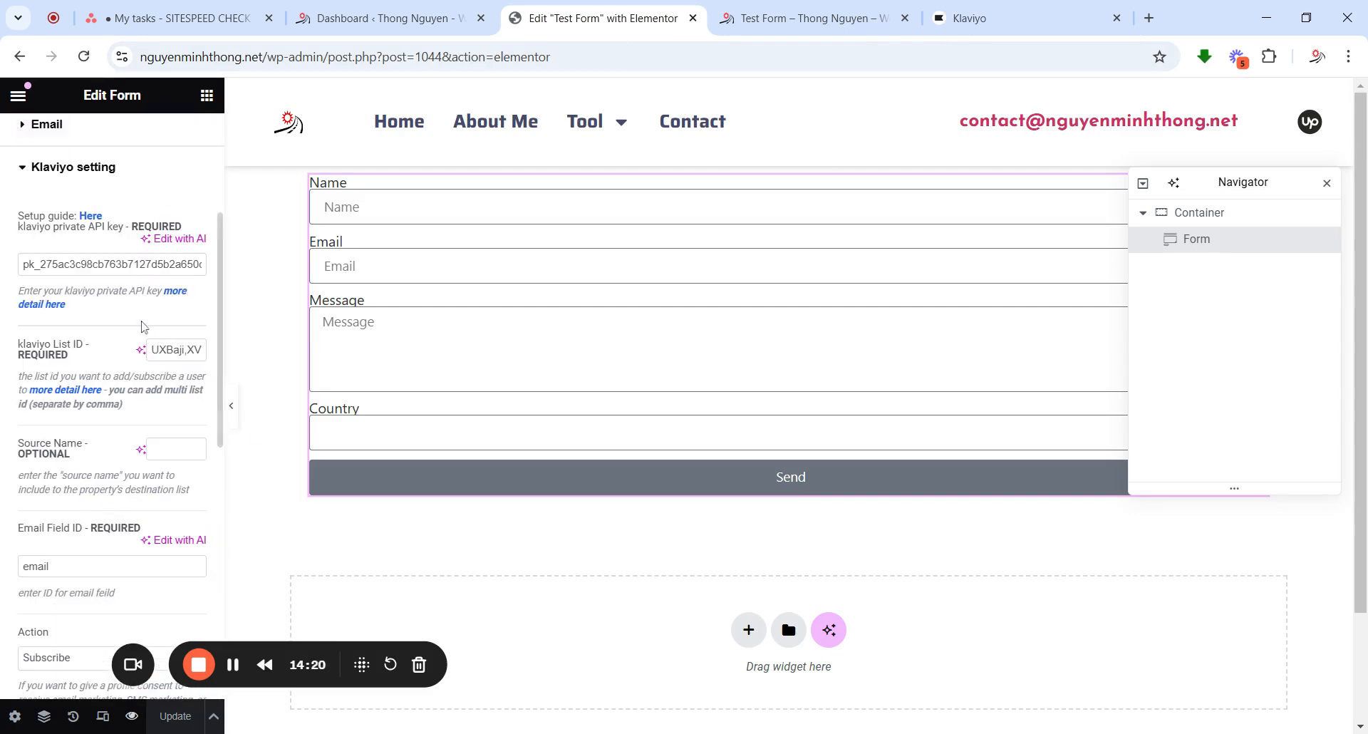
scroll(144, 313, "up", 5)
left_click(96, 202)
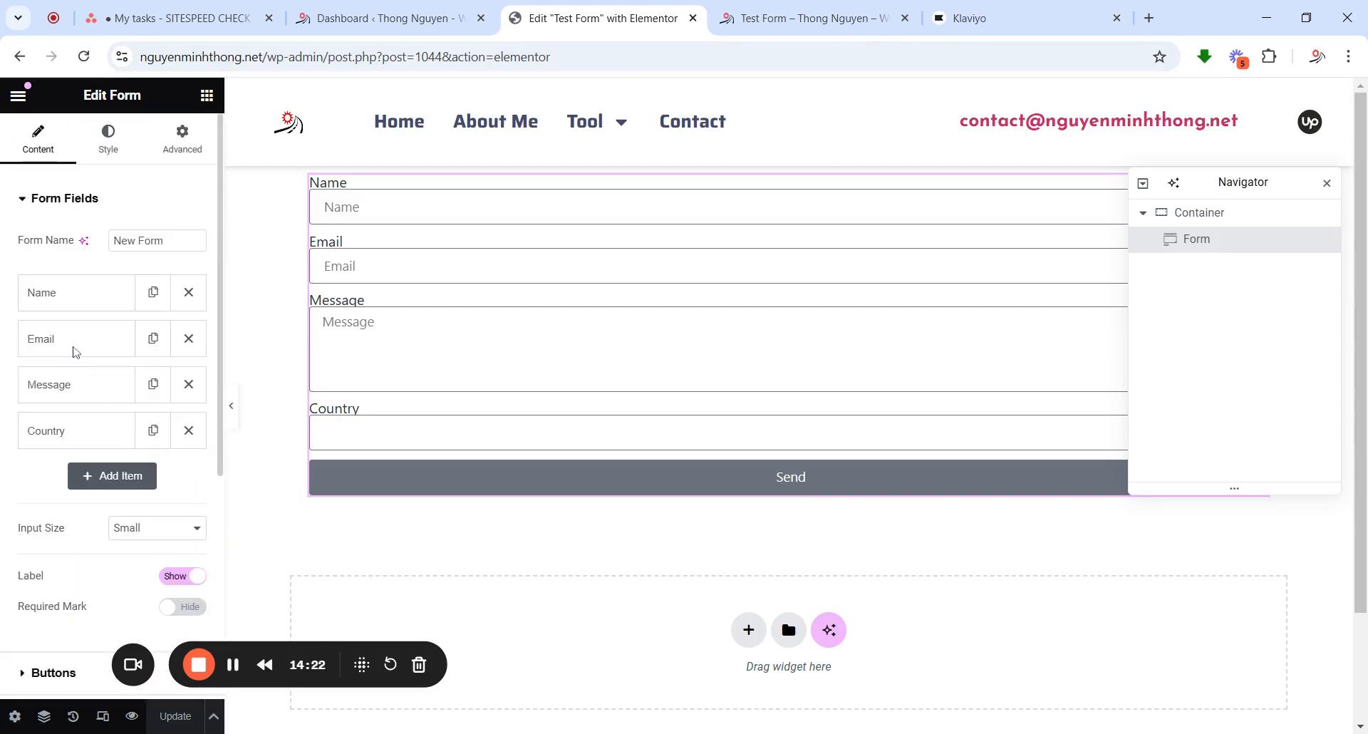
scroll(76, 350, "down", 3)
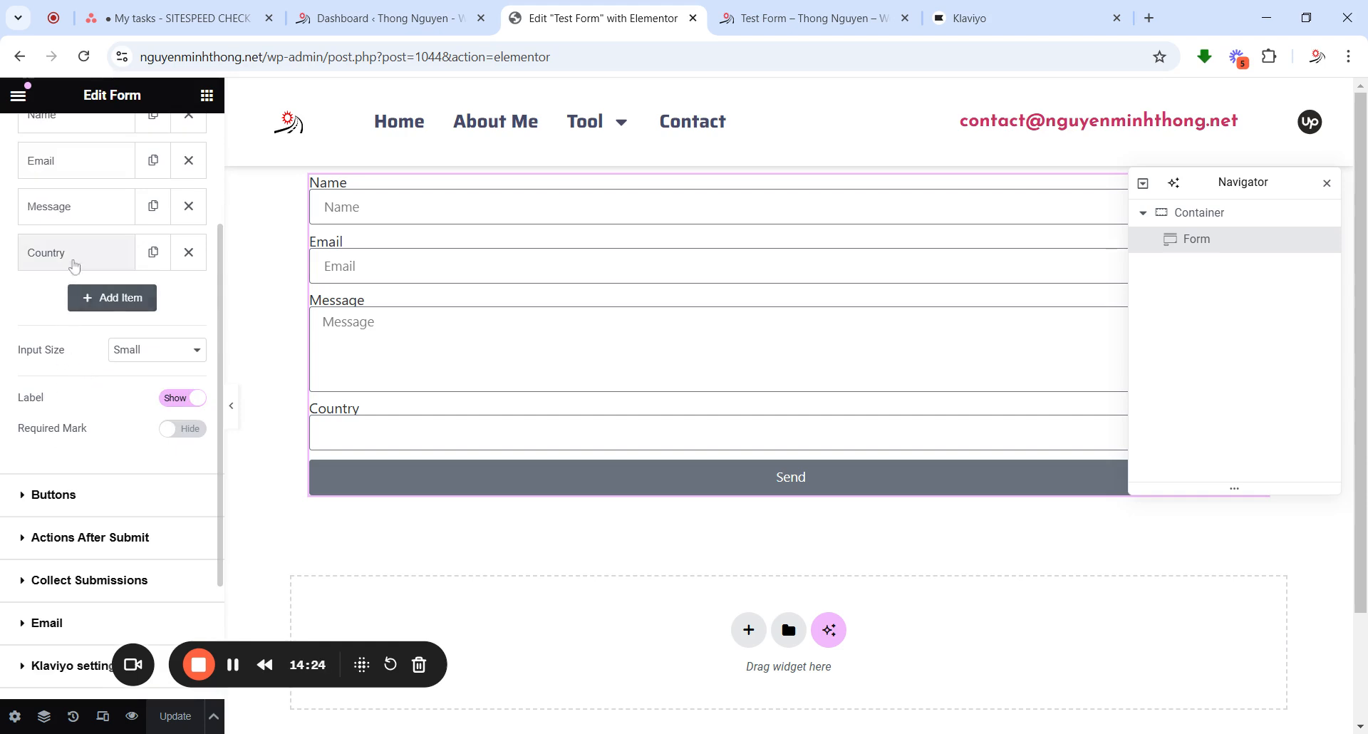
left_click(74, 266)
left_click(156, 297)
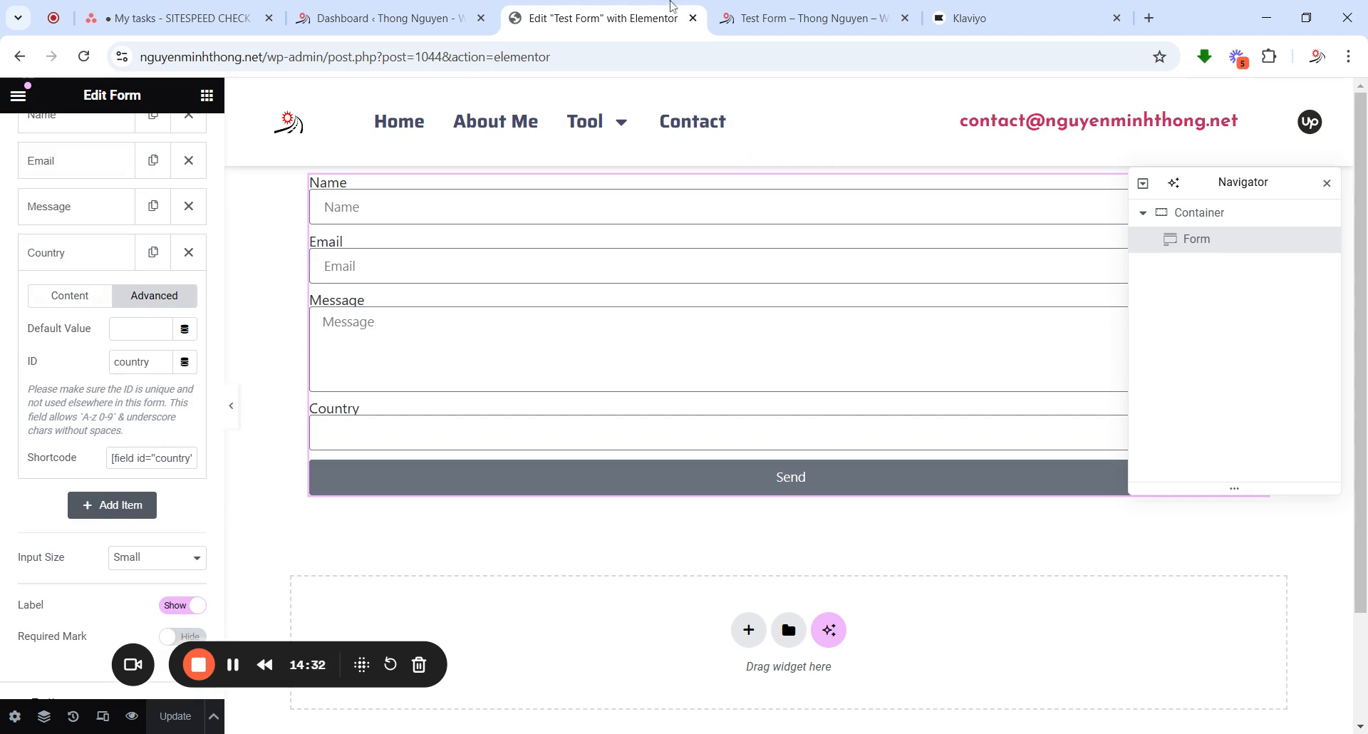
left_click(984, 30)
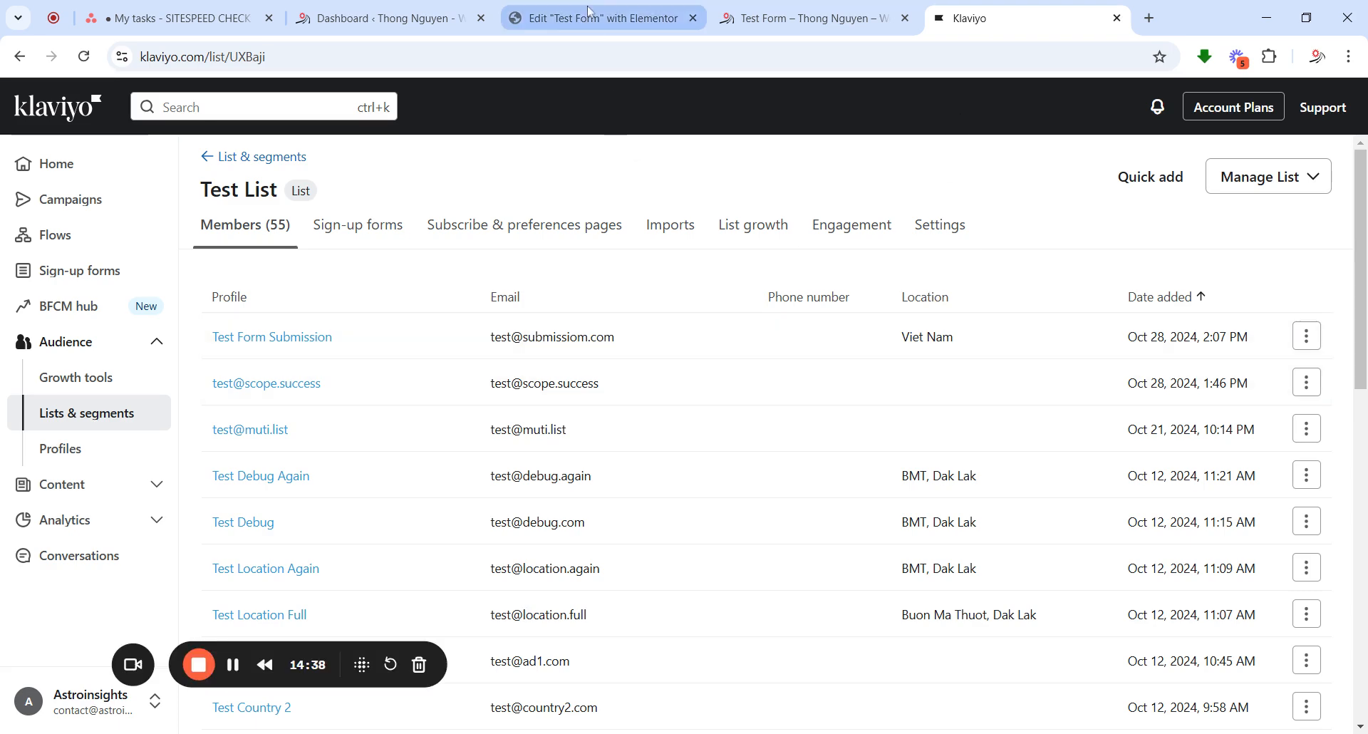
Return to the Elementor form's Klaviyo settings, turn on the Location option and review the address ID settings
left_click(599, 30)
scroll(85, 478, "down", 5)
scroll(82, 479, "down", 1)
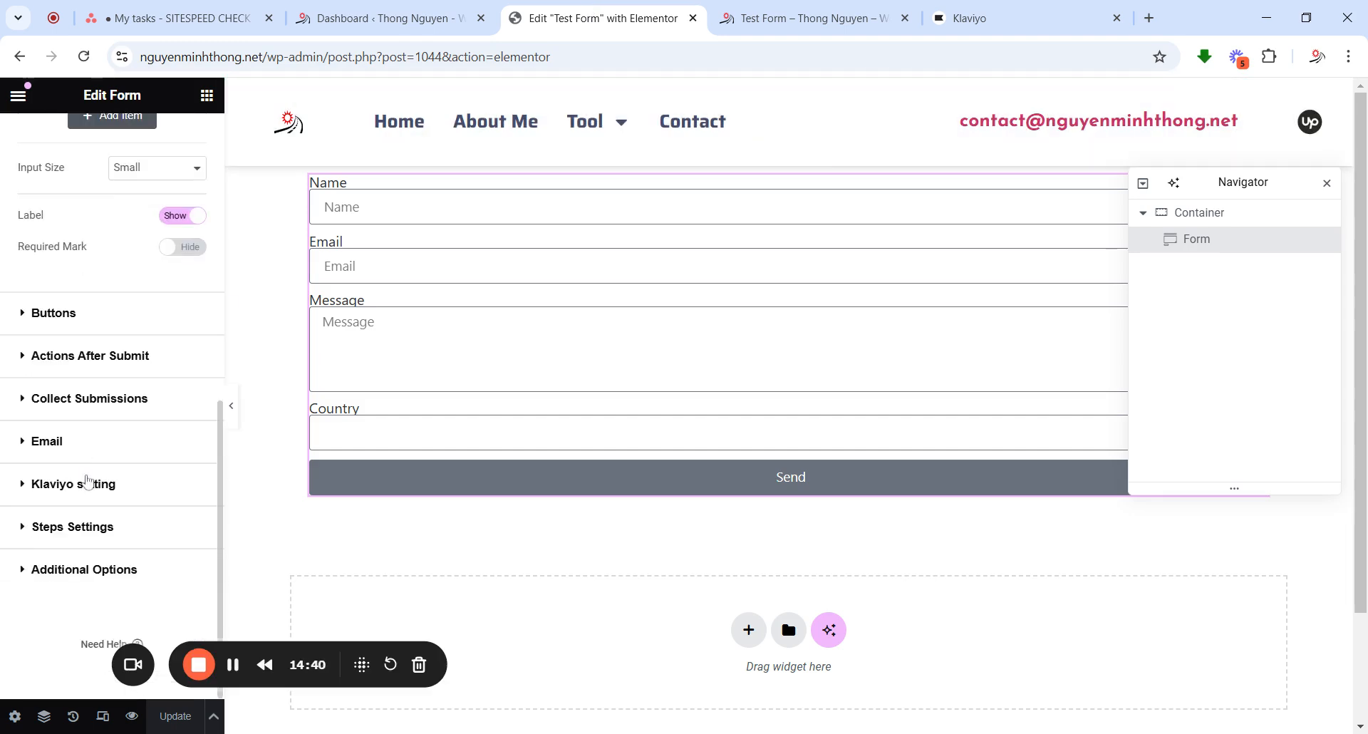
left_click(83, 479)
scroll(101, 471, "down", 5)
scroll(112, 399, "up", 2)
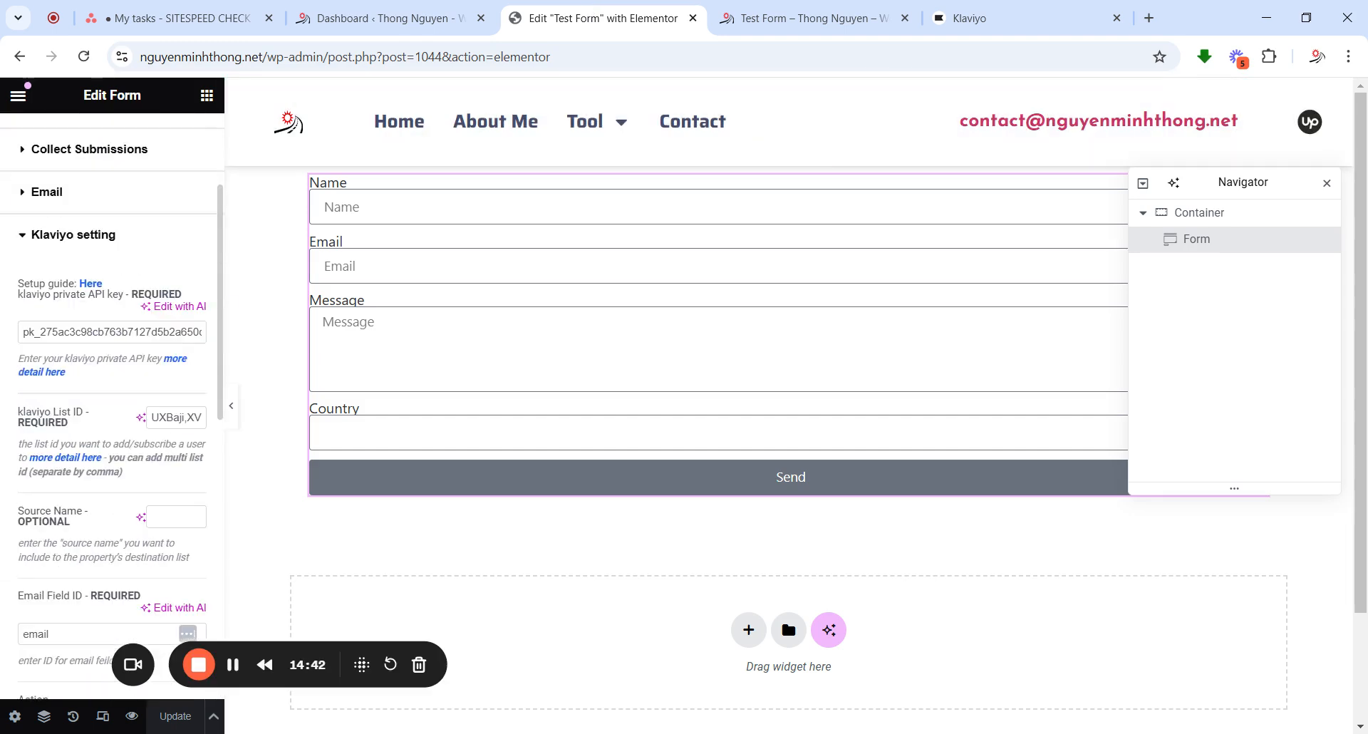
scroll(111, 399, "down", 7)
scroll(111, 399, "down", 2)
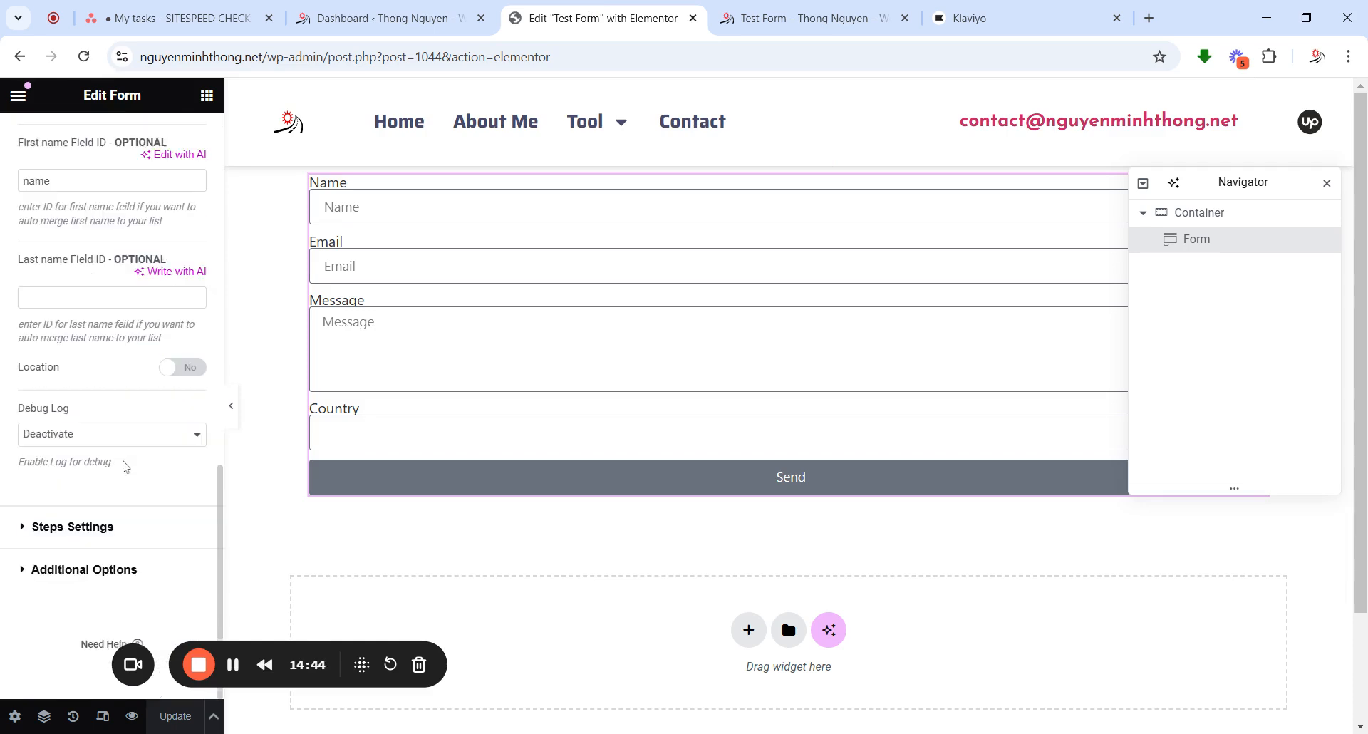
left_click(186, 367)
scroll(112, 399, "down", 4)
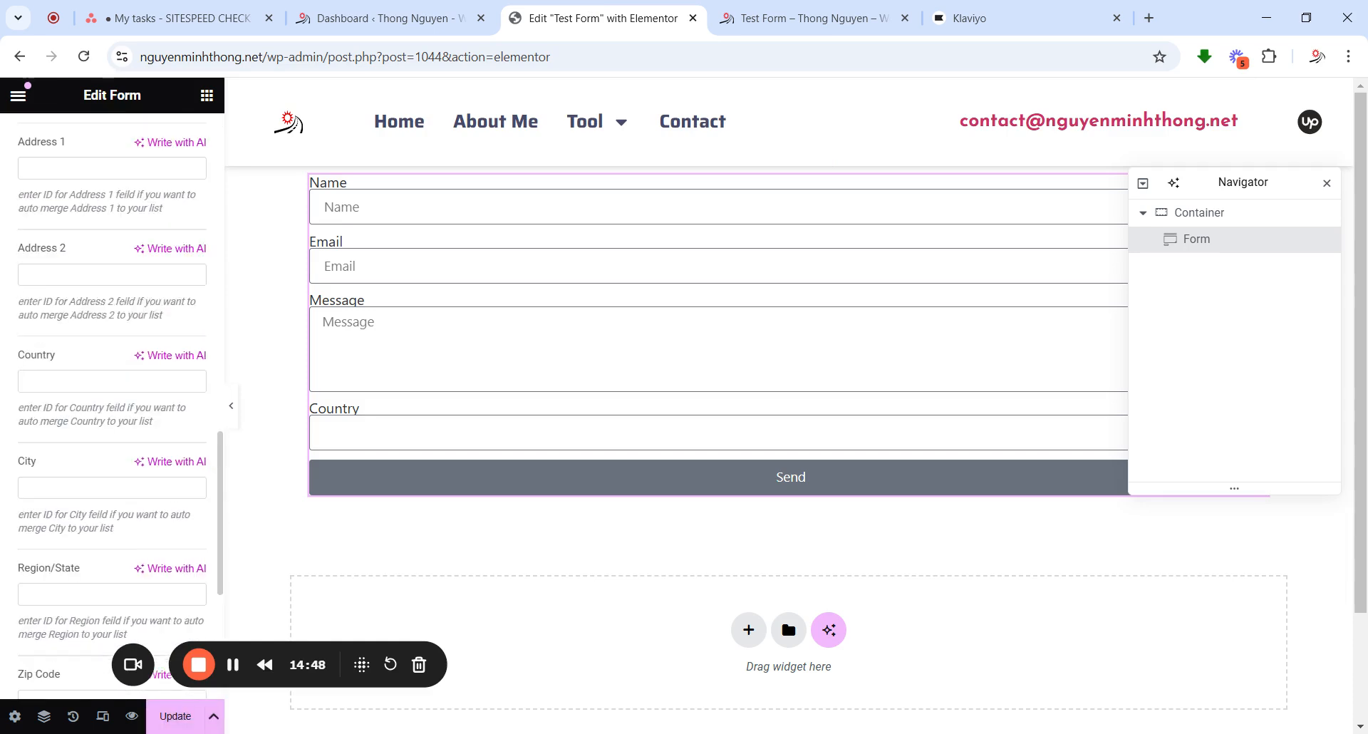
scroll(112, 399, "up", 14)
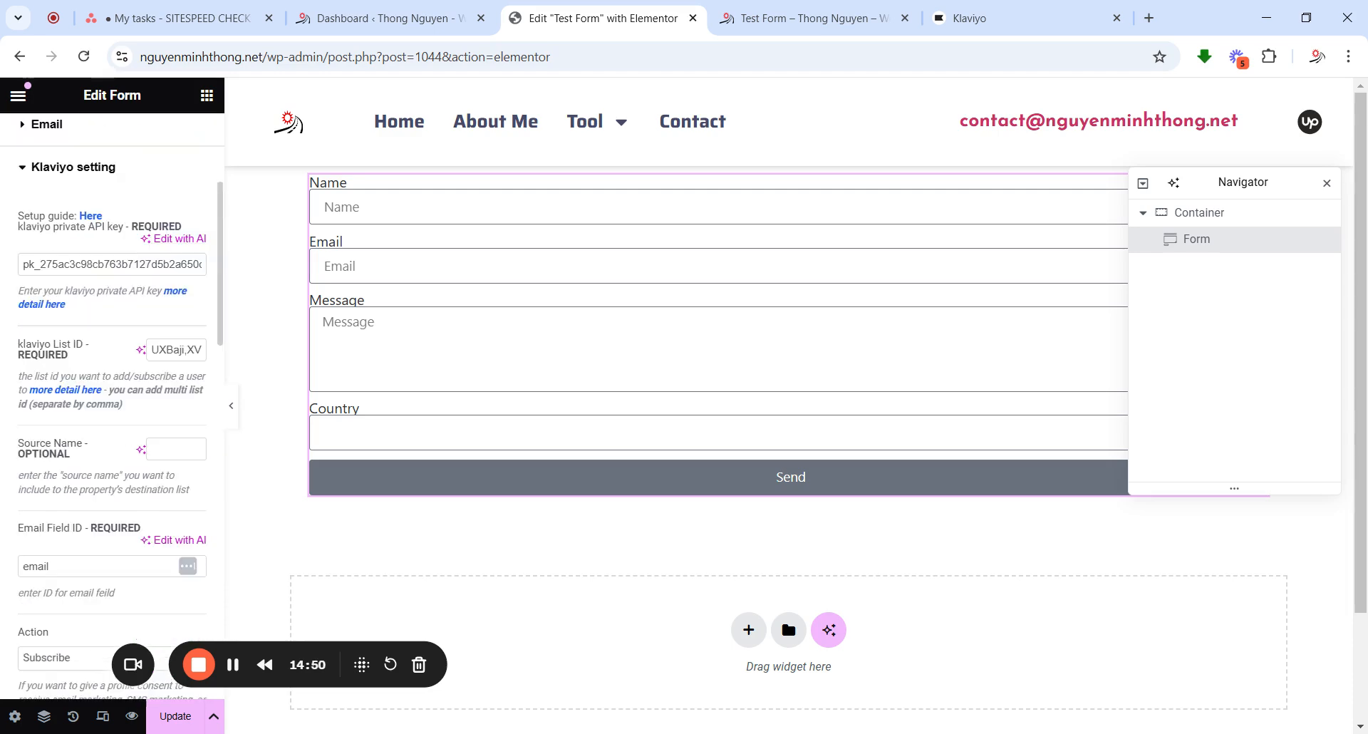
scroll(138, 411, "down", 3)
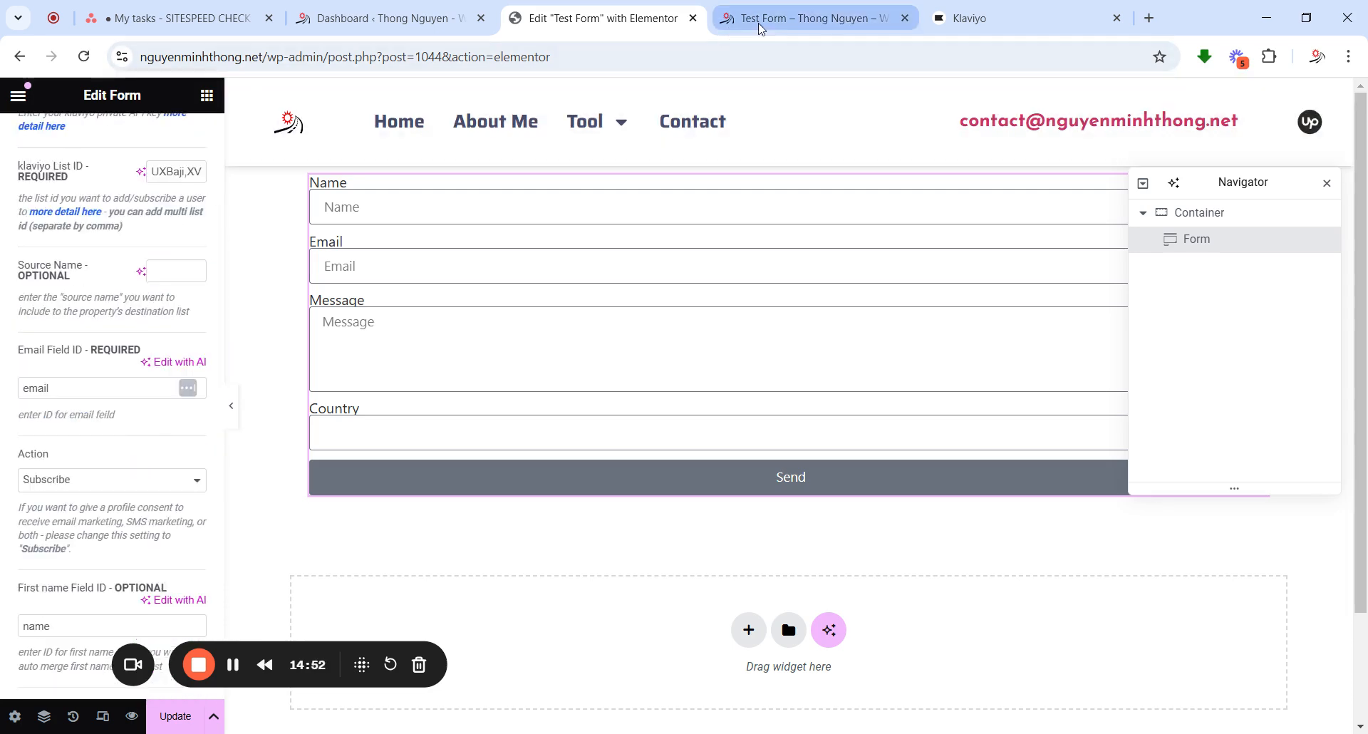
Switch to Klaviyo and open Preview List to examine its members
left_click(948, 20)
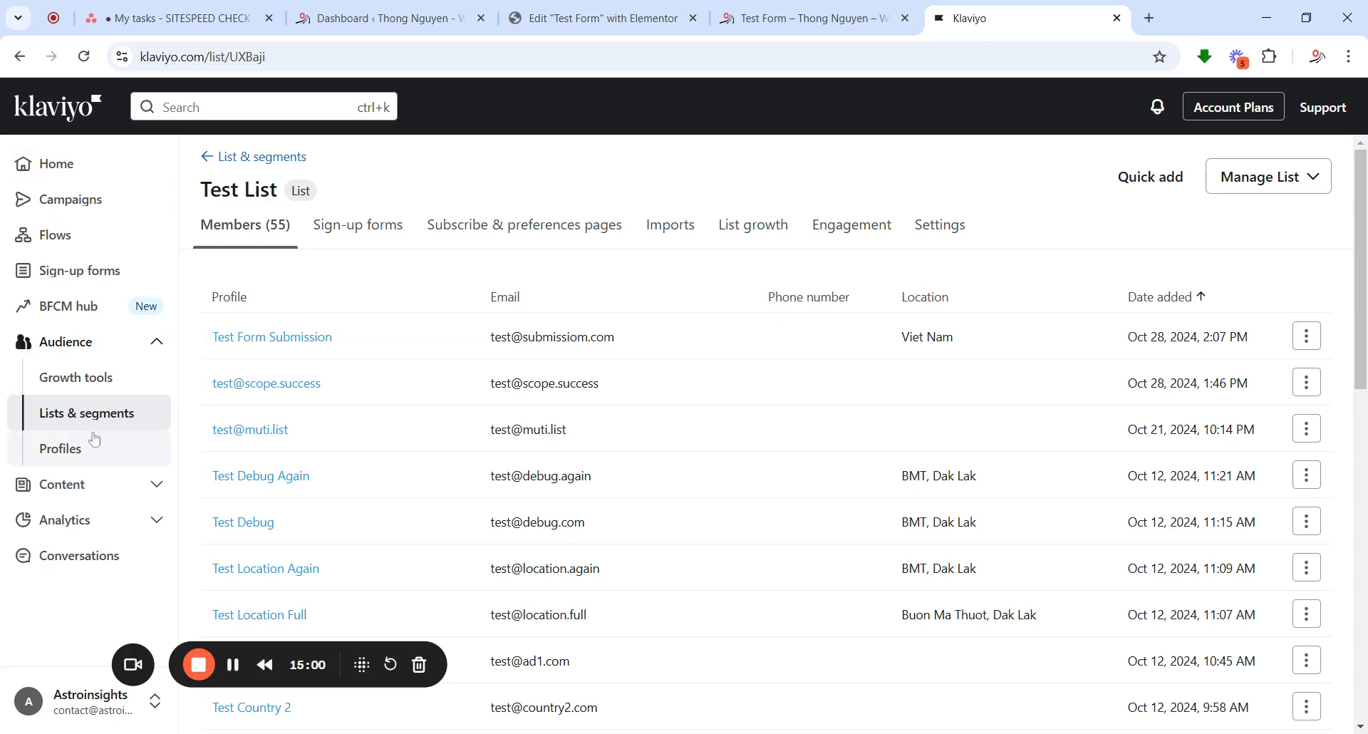
left_click(75, 416)
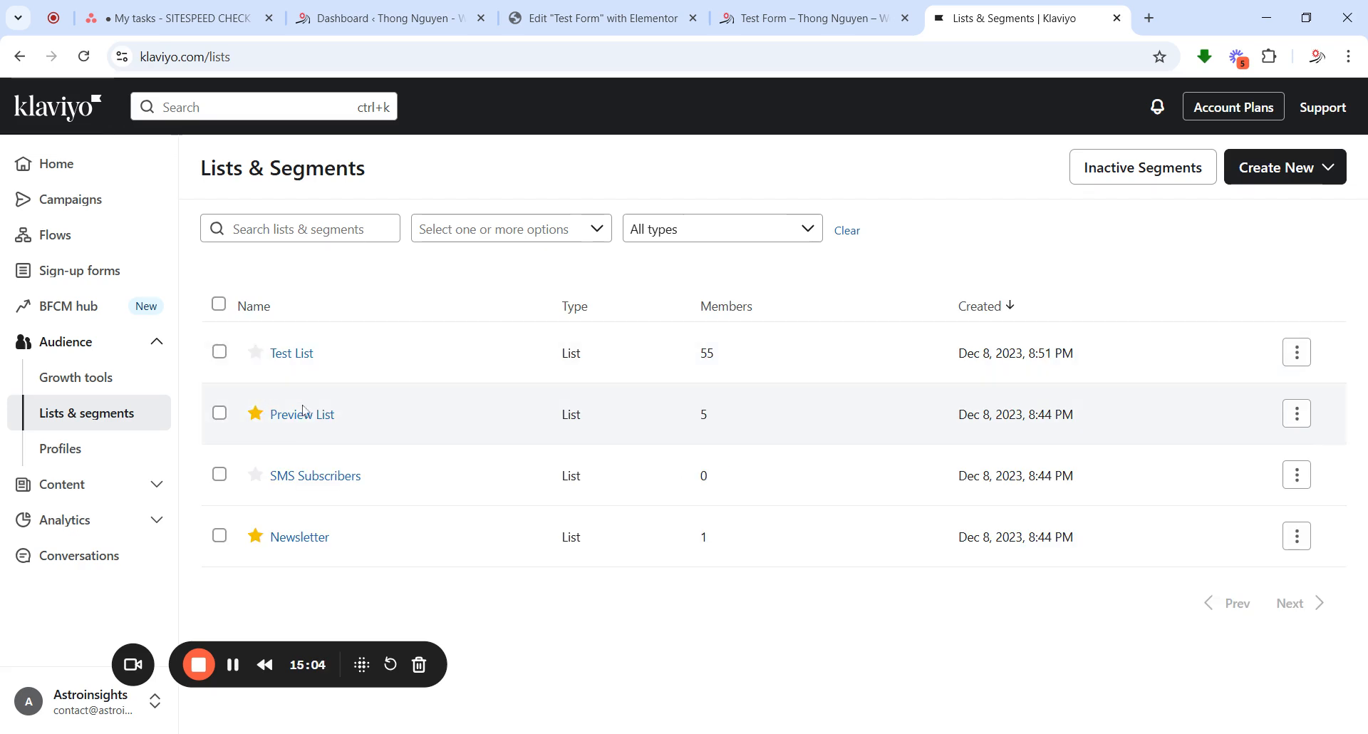
left_click(300, 423)
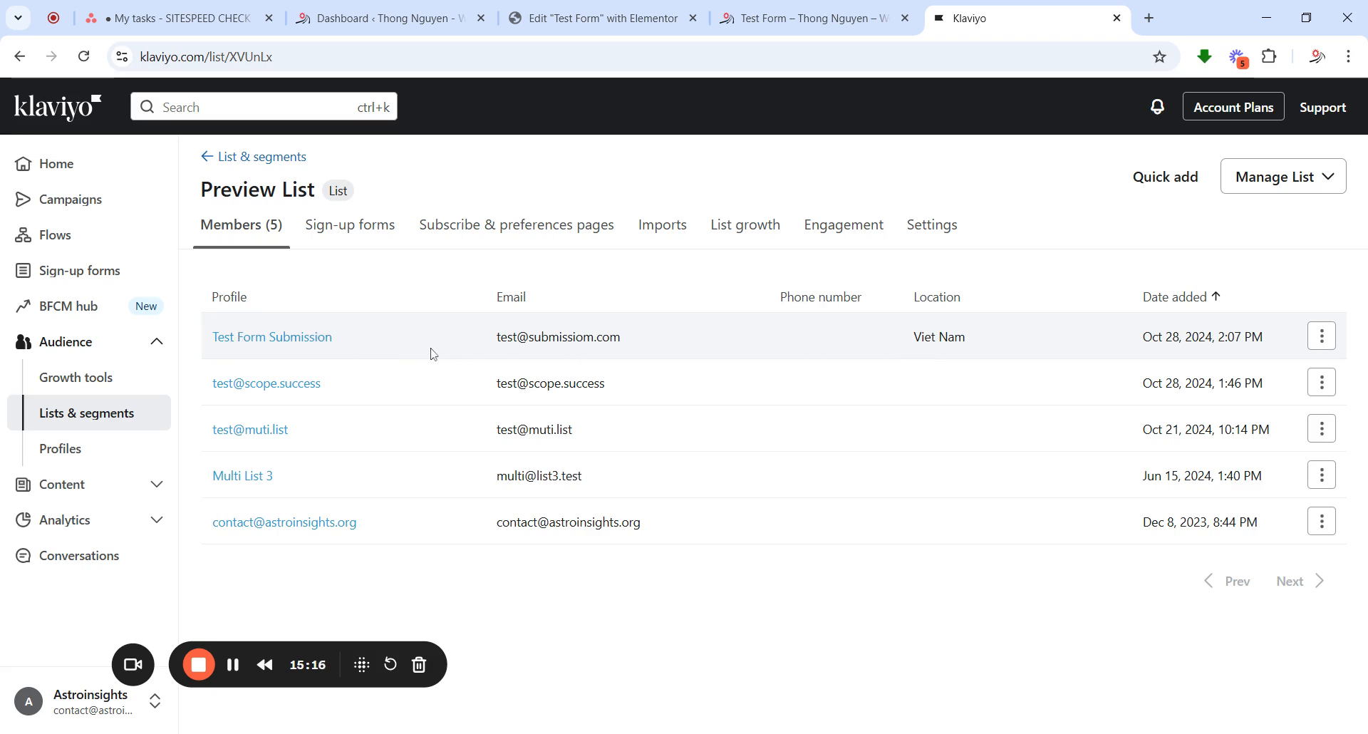
Open the Test Form Submission profile and examine its custom properties, location and subscription events
left_click(294, 348)
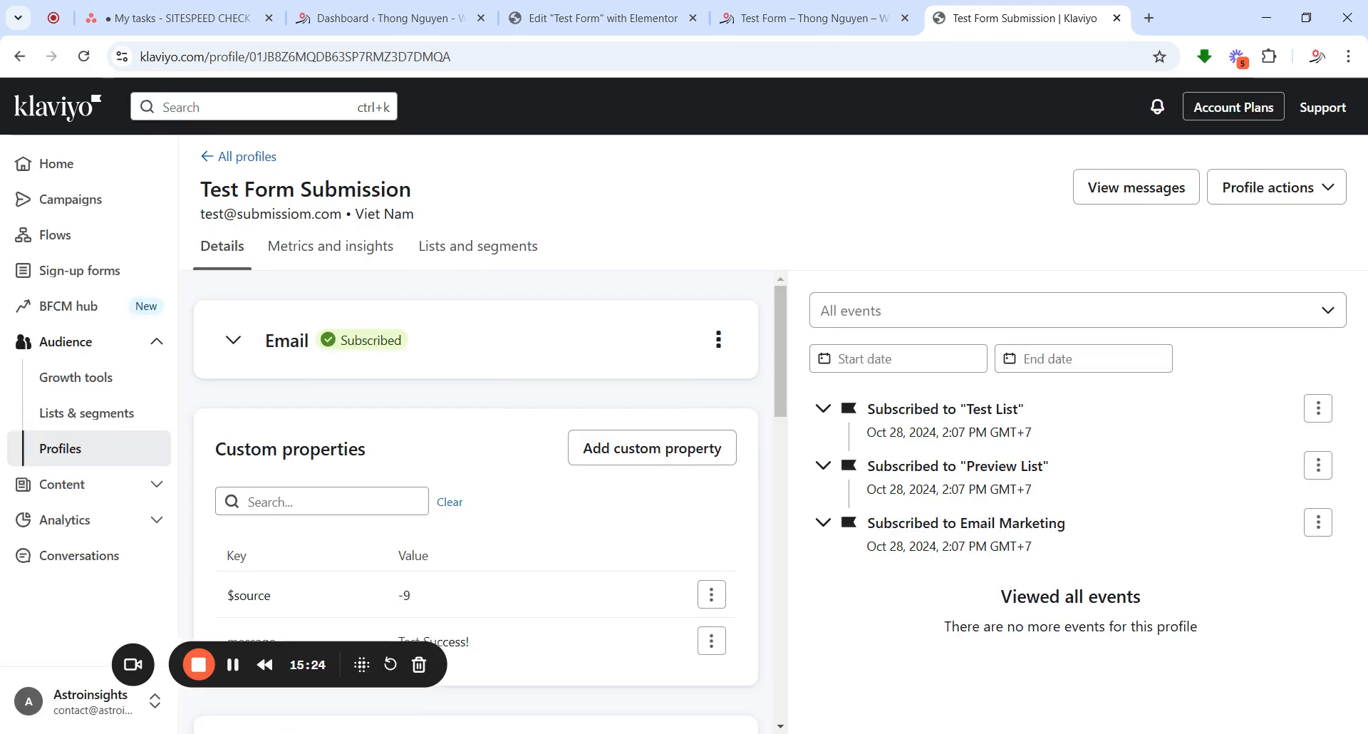
scroll(320, 434, "down", 1)
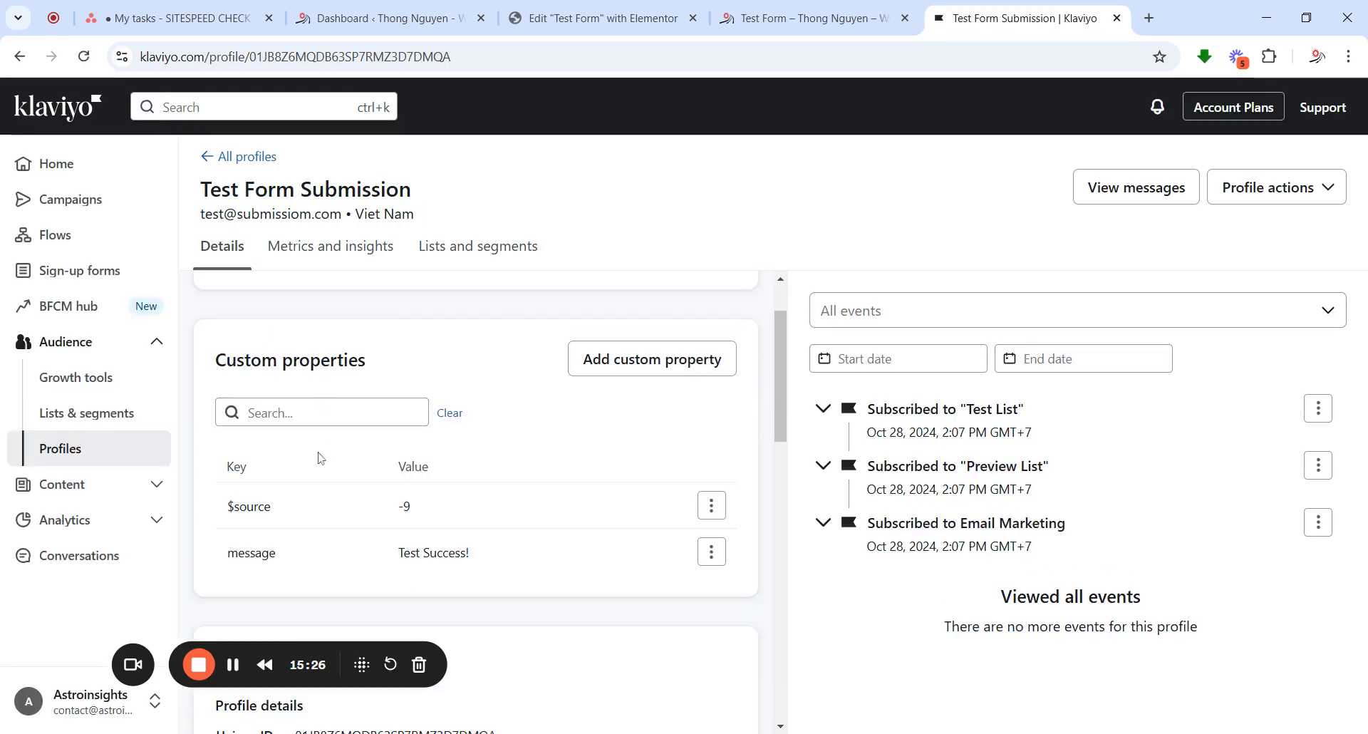
scroll(320, 458, "down", 3)
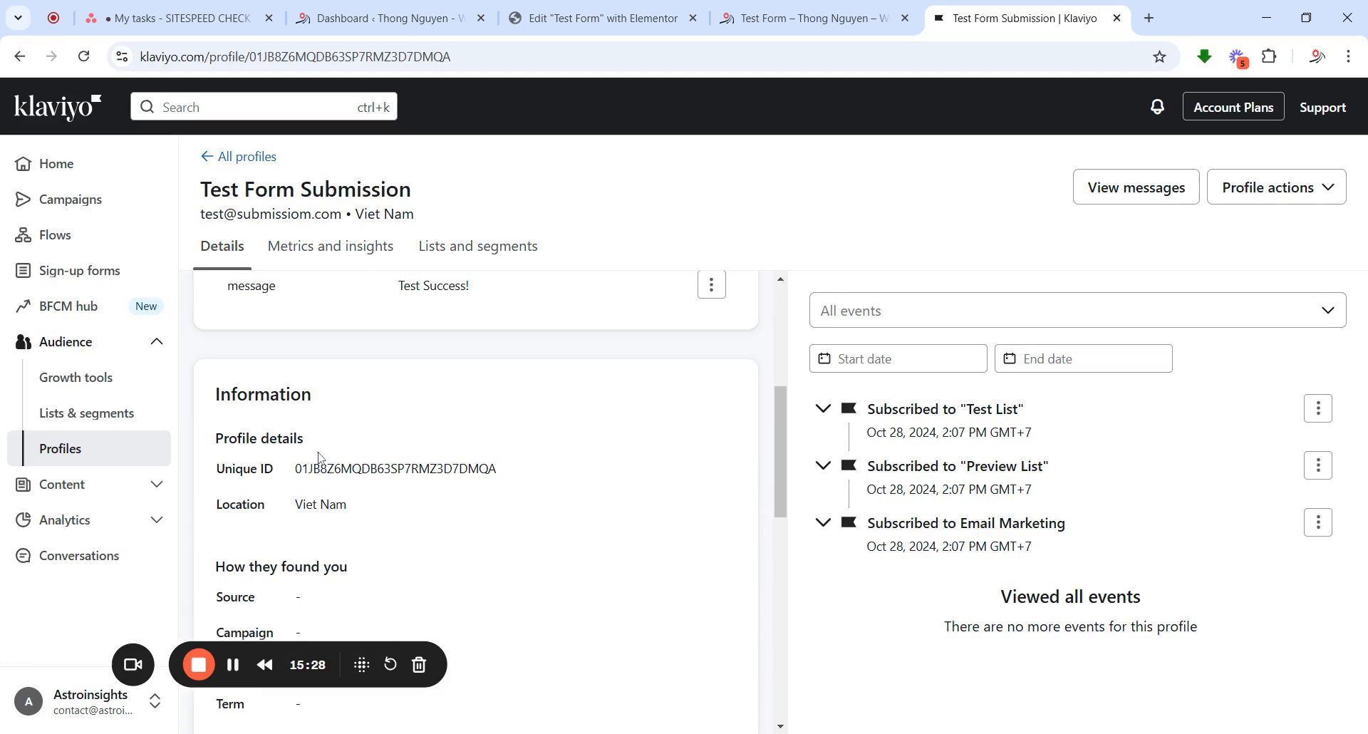
scroll(319, 458, "up", 2)
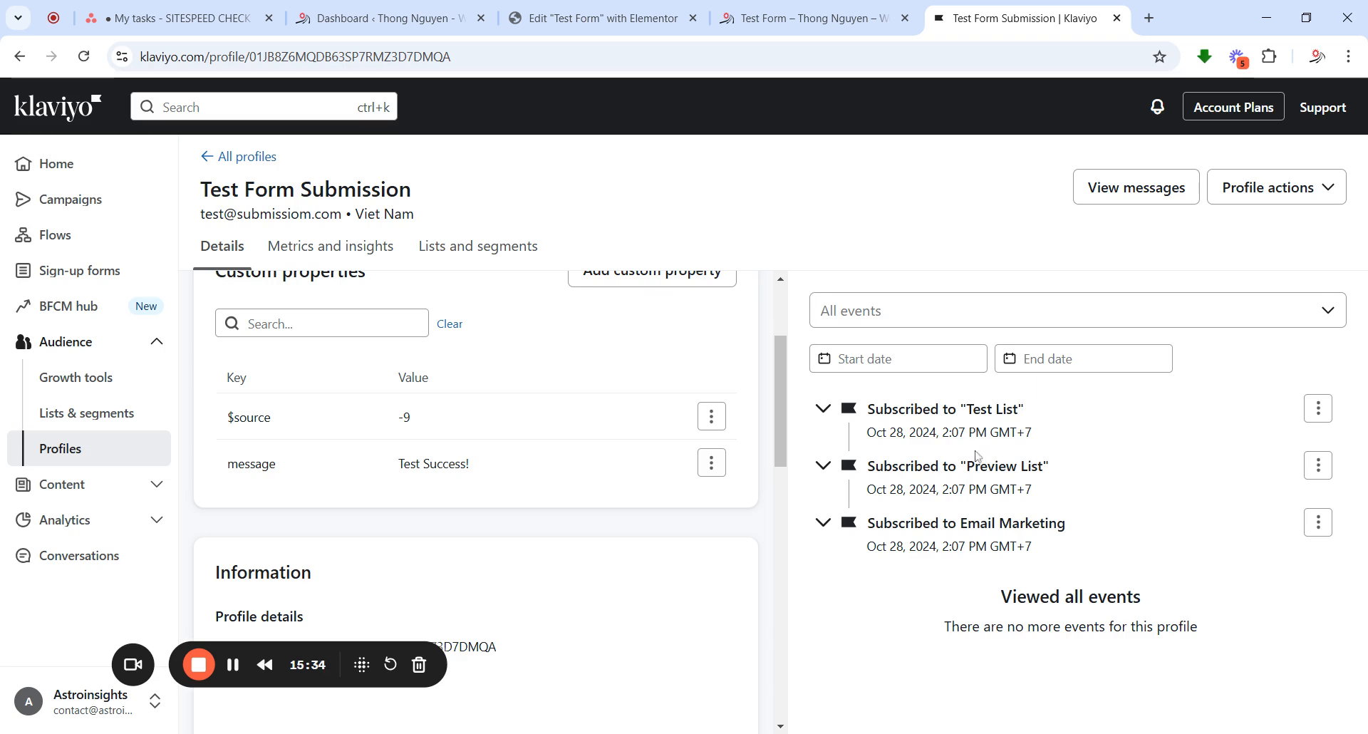
left_click_drag(883, 523, 979, 523)
left_click(1093, 530)
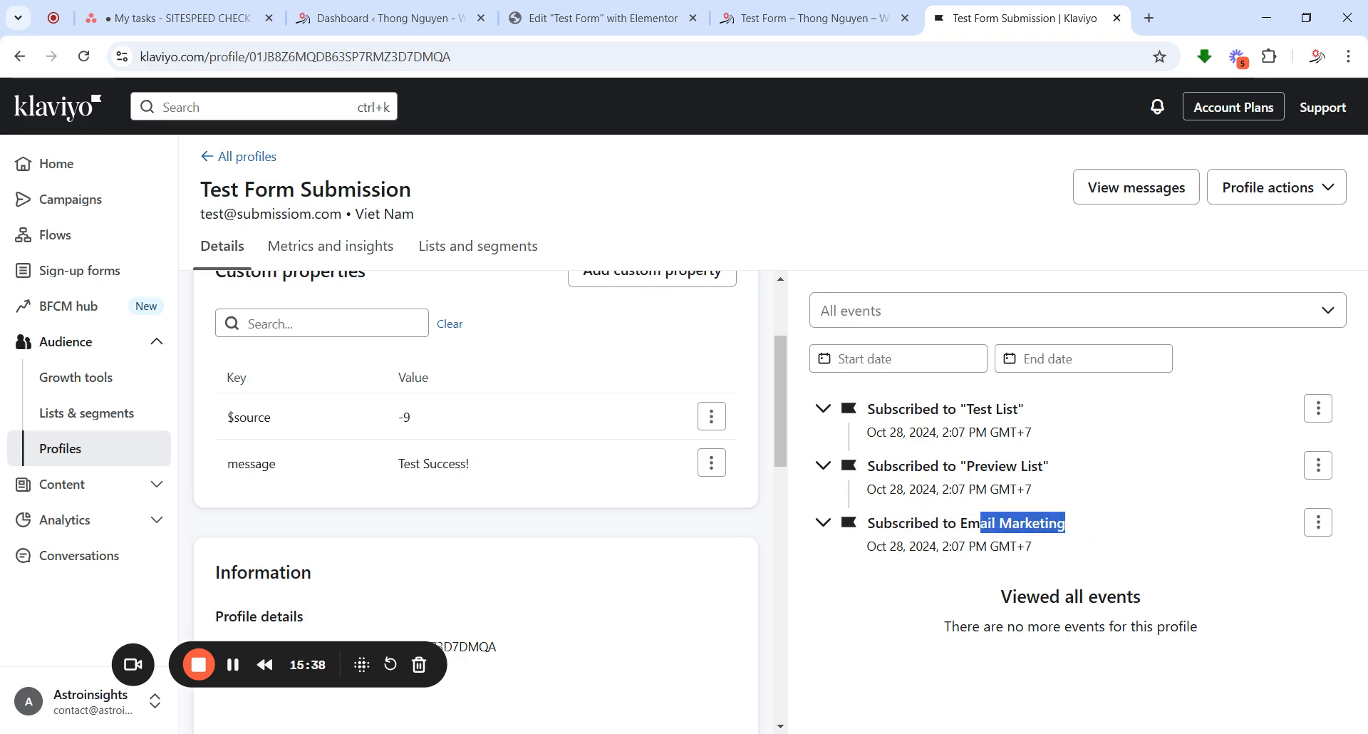
Set the Elementor form's Klaviyo Action to Members, then check the email marketing subscription event on the Klaviyo test profile
left_click(463, 18)
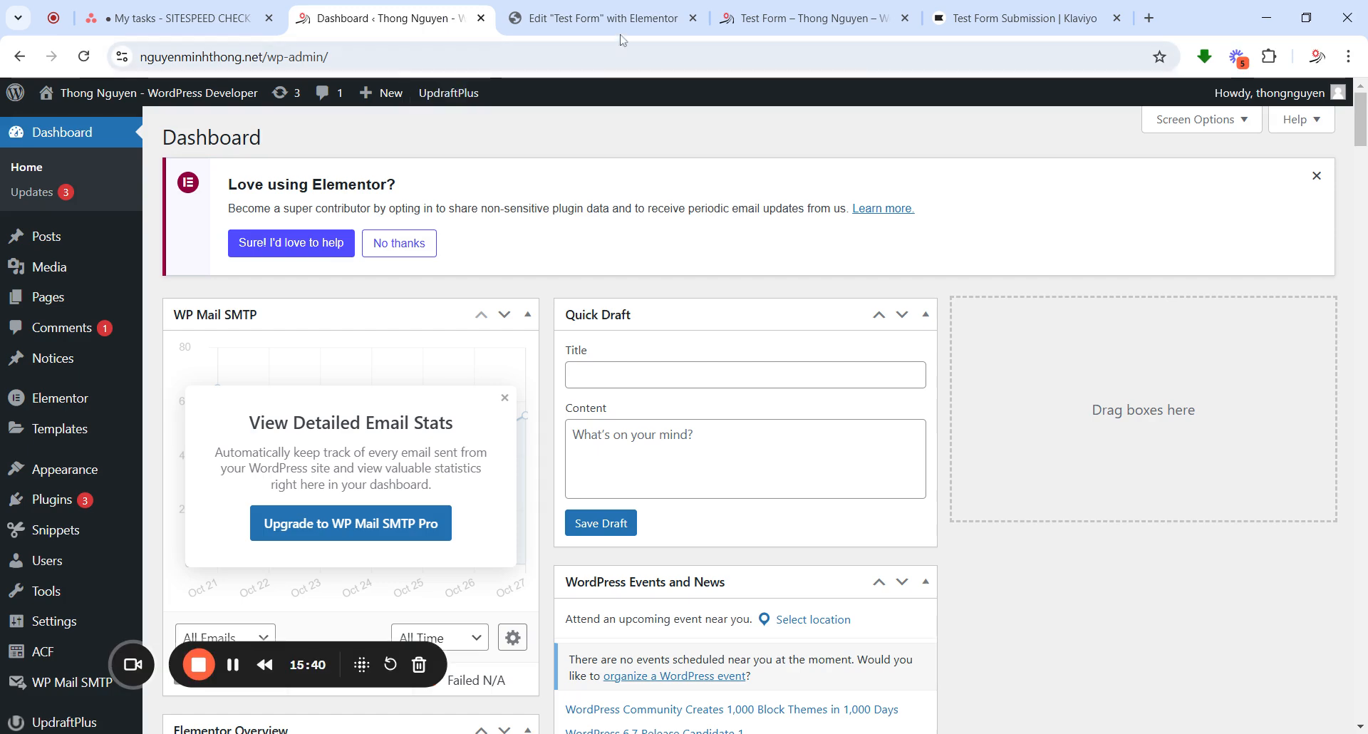
left_click(594, 19)
scroll(161, 446, "down", 1)
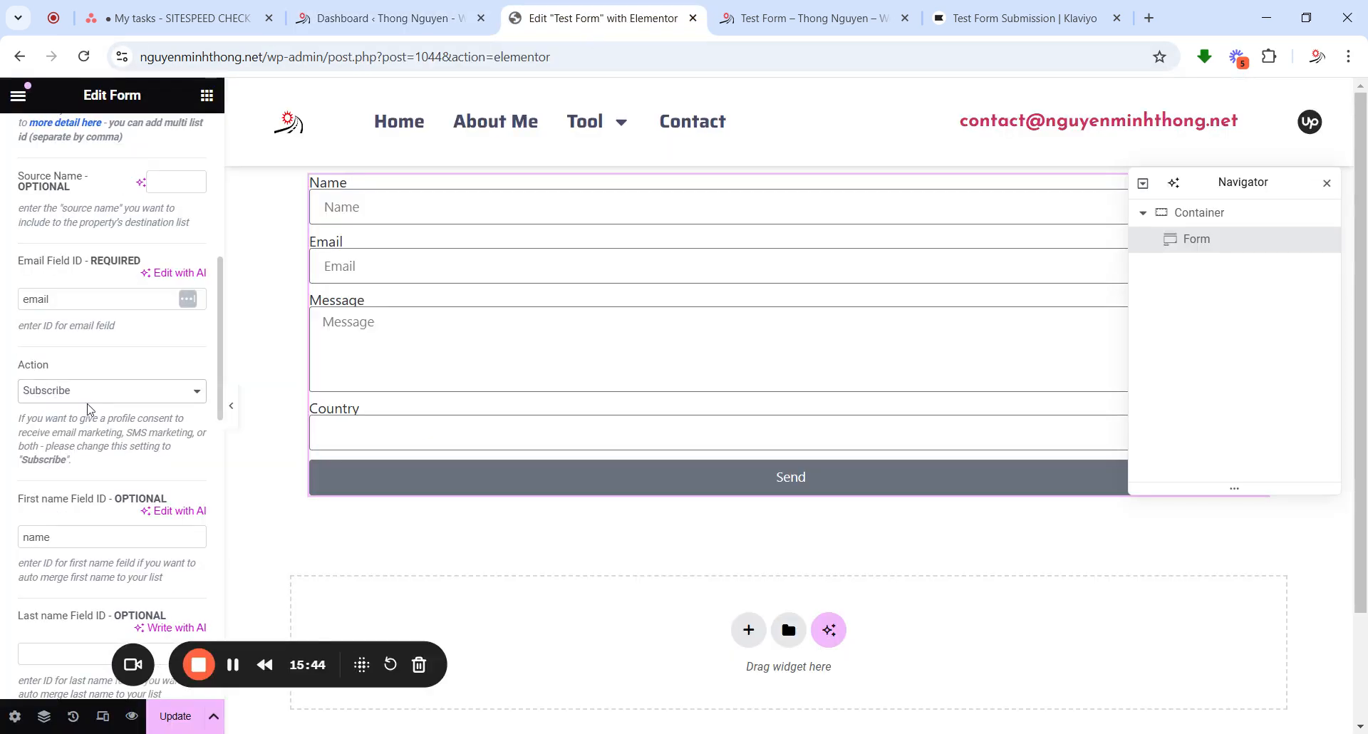
left_click(81, 423)
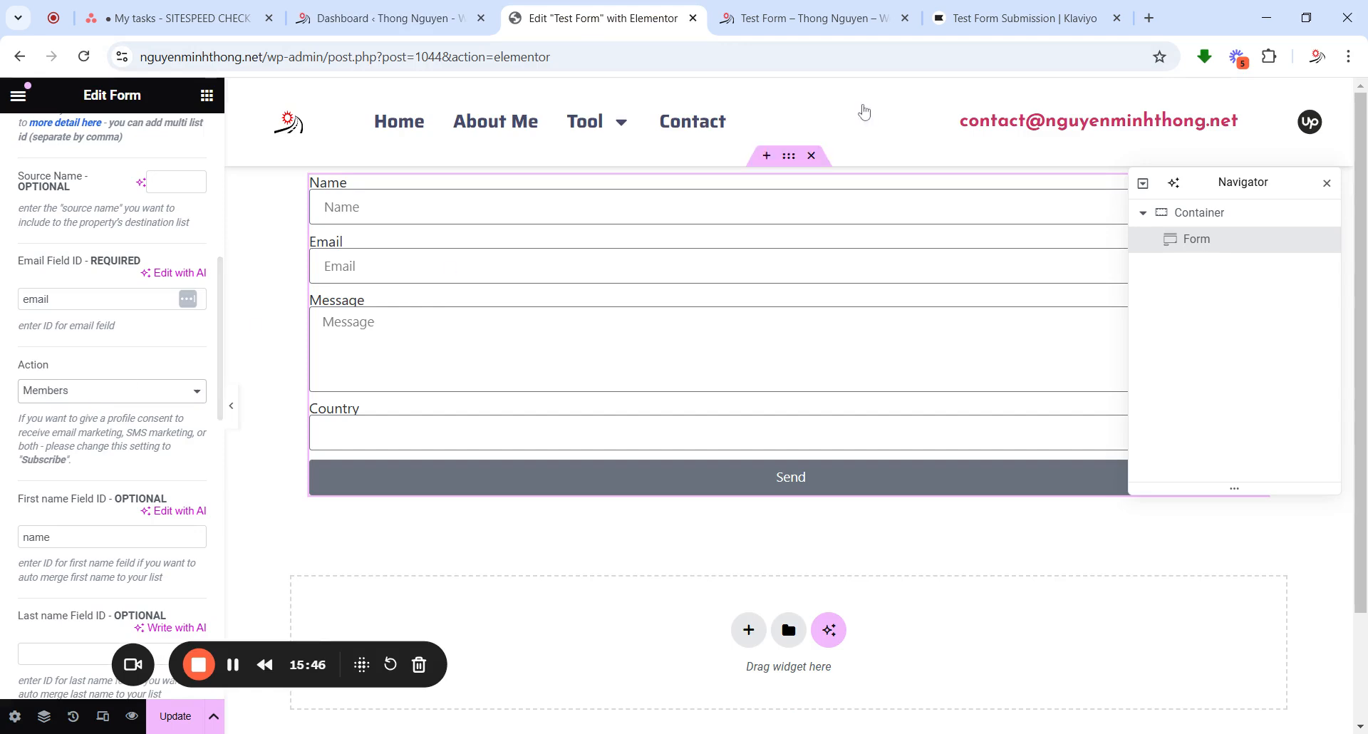
left_click(1004, 16)
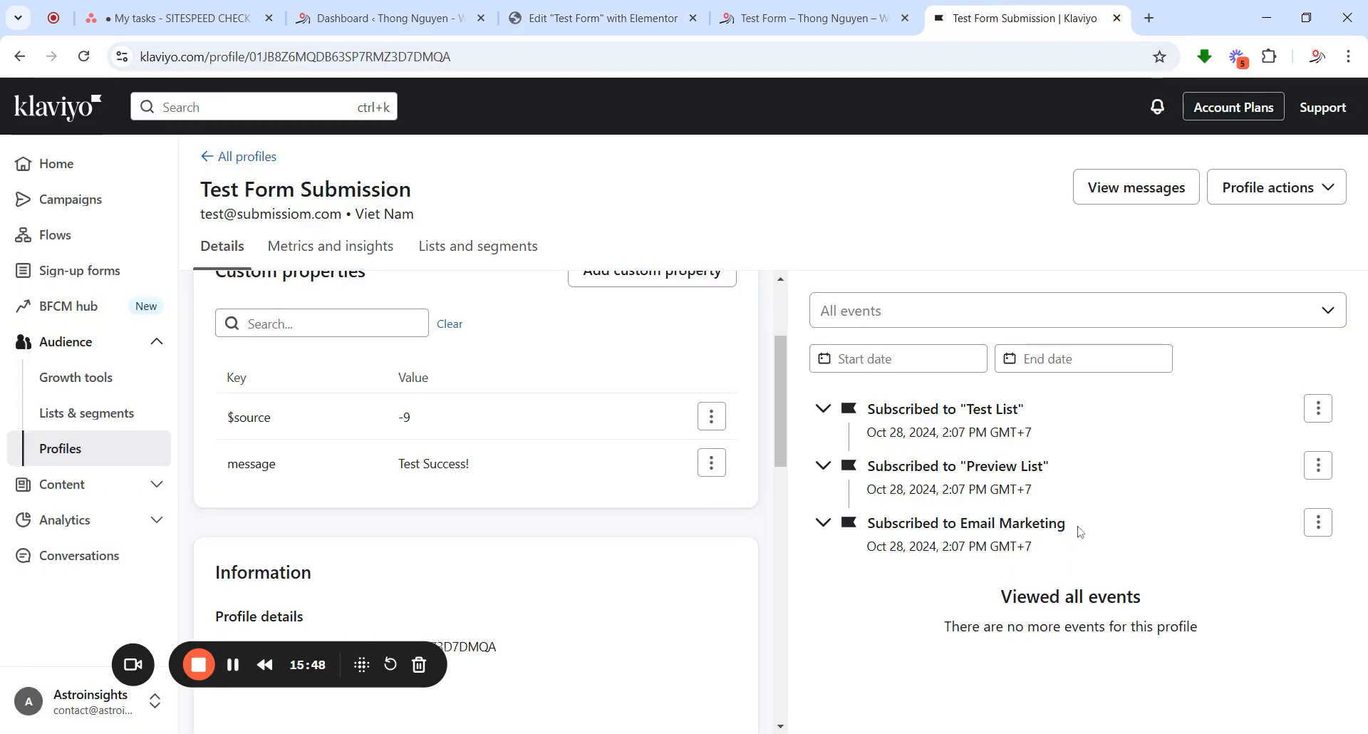
left_click_drag(1069, 528, 867, 516)
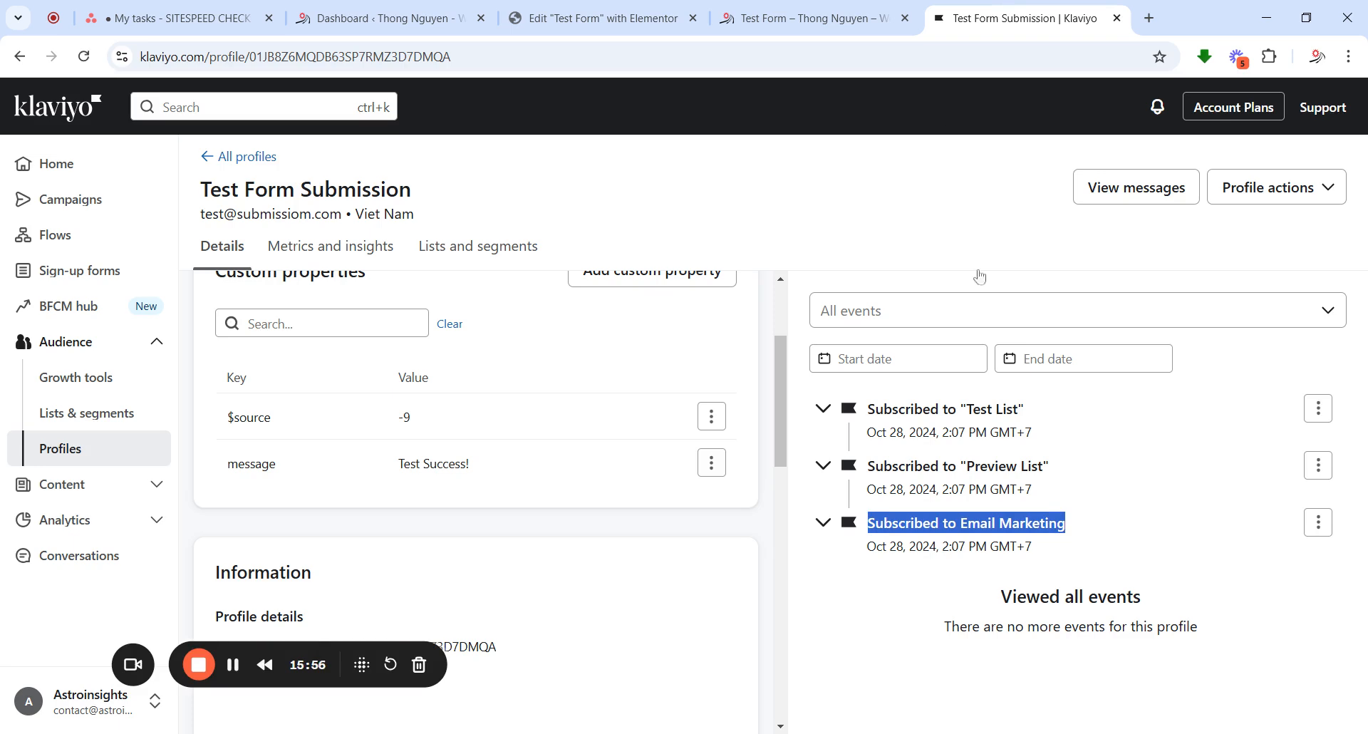
Return to the Elementor form's Klaviyo settings and set the Action to Subscribe
key("ctrl+shift+Tab")
key("ctrl+shift+Tab")
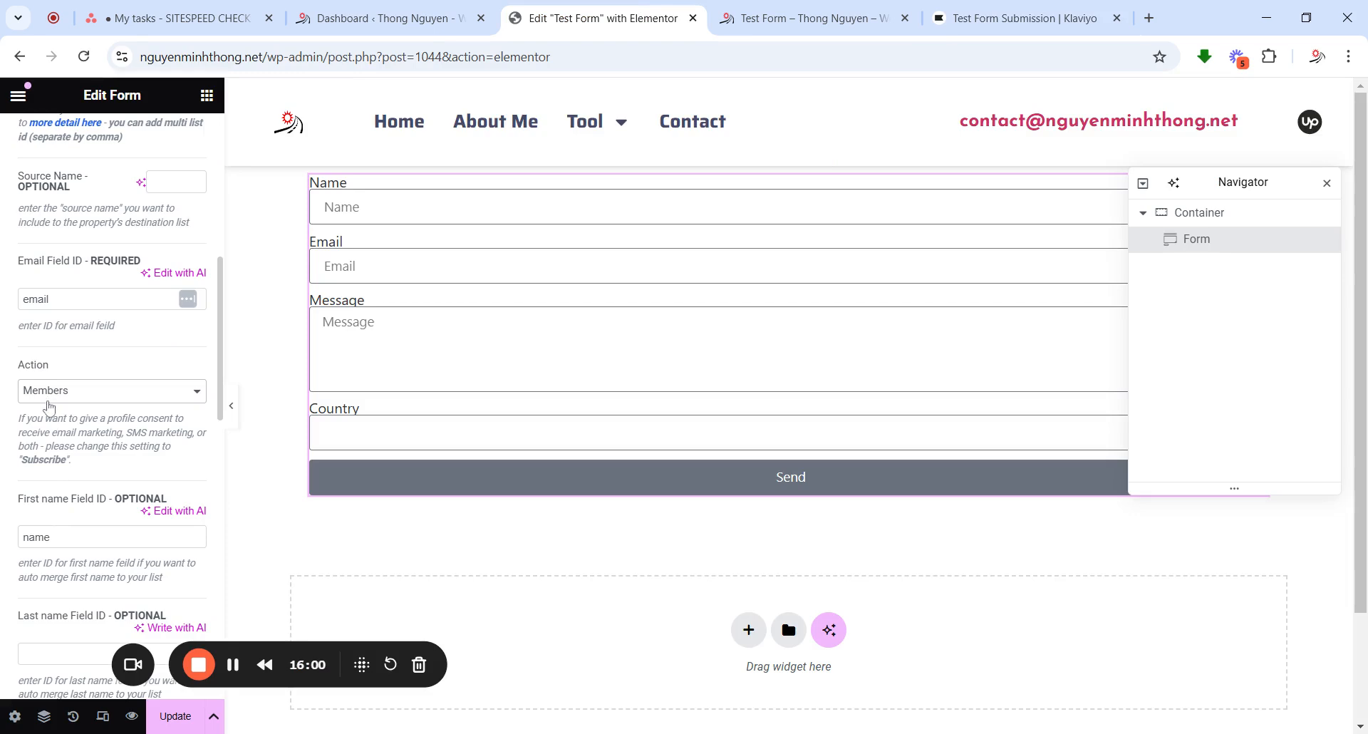
left_click(48, 403)
left_click(74, 426)
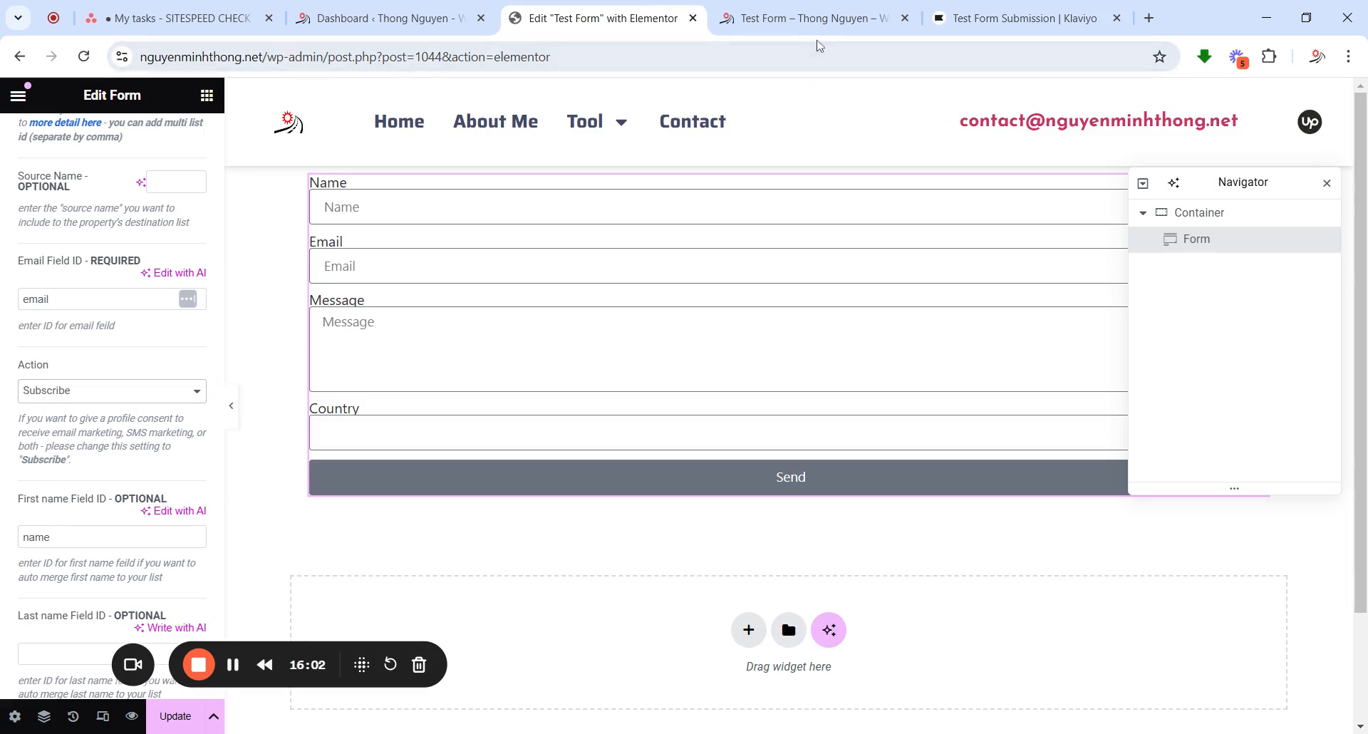
Examine the message custom property's key and value on the Klaviyo test profile and compare it with the form preview page
key("ctrl+Tab")
key("ctrl+Tab")
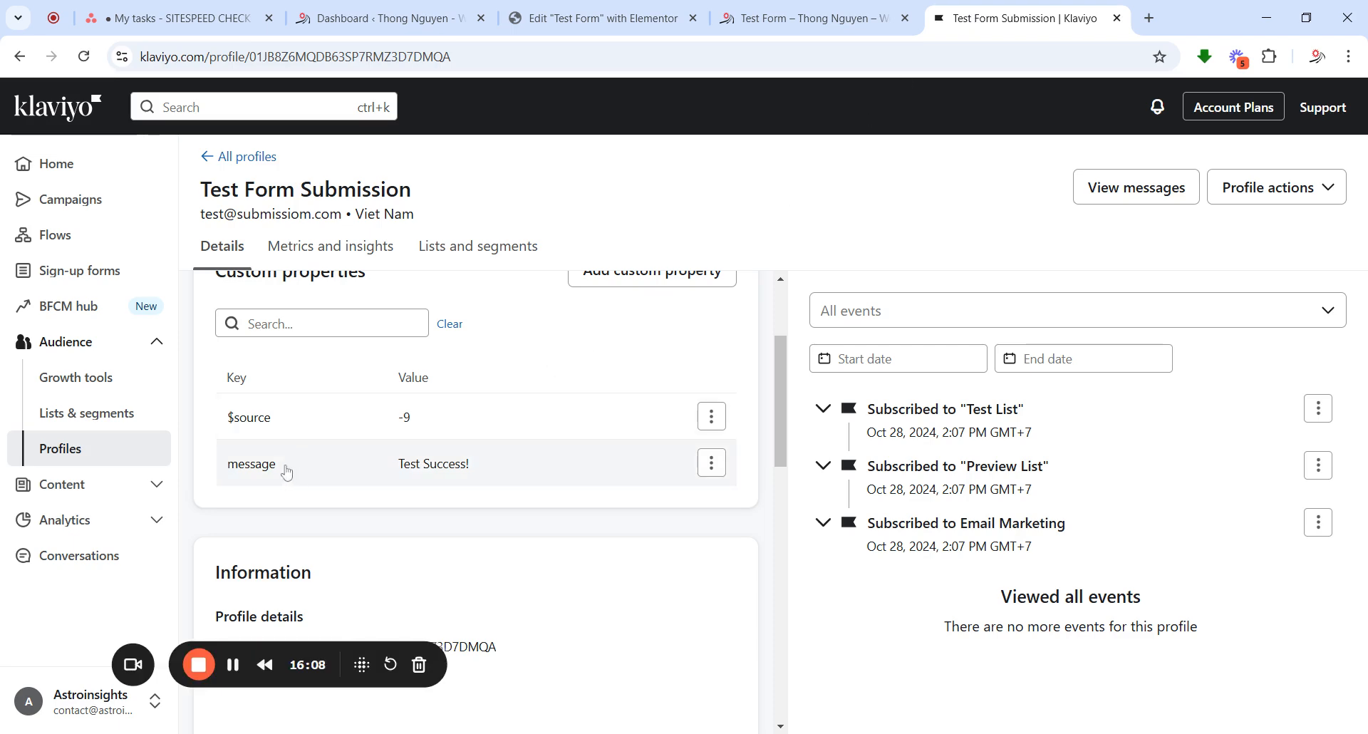
left_click_drag(285, 467, 228, 473)
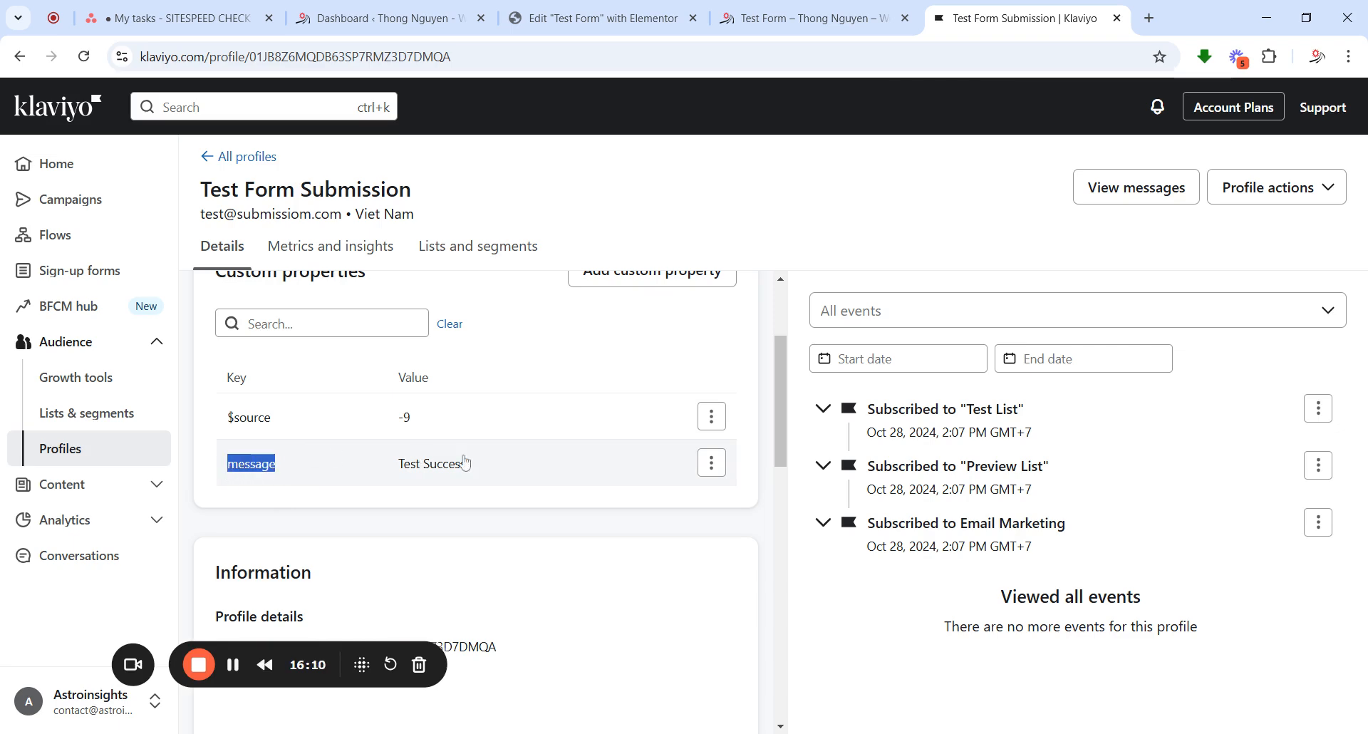
left_click_drag(471, 464, 401, 474)
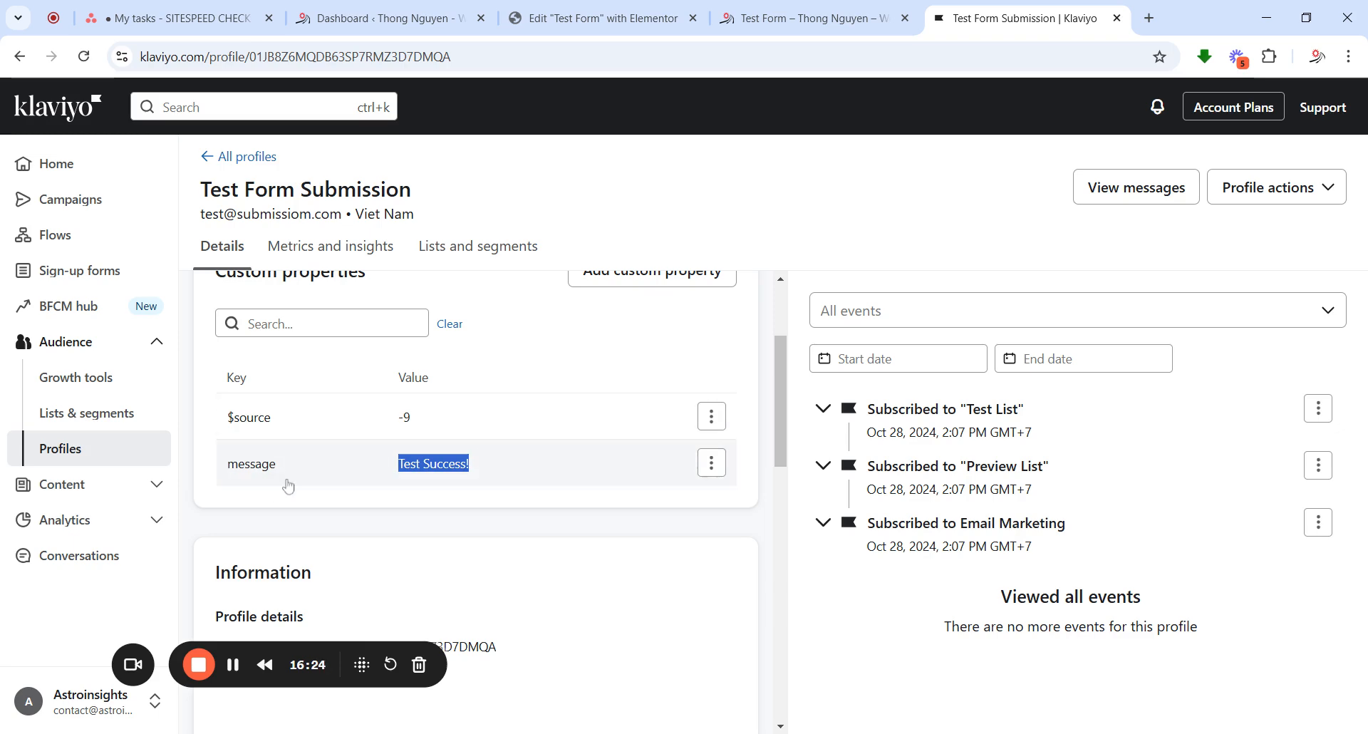
left_click_drag(289, 485, 233, 479)
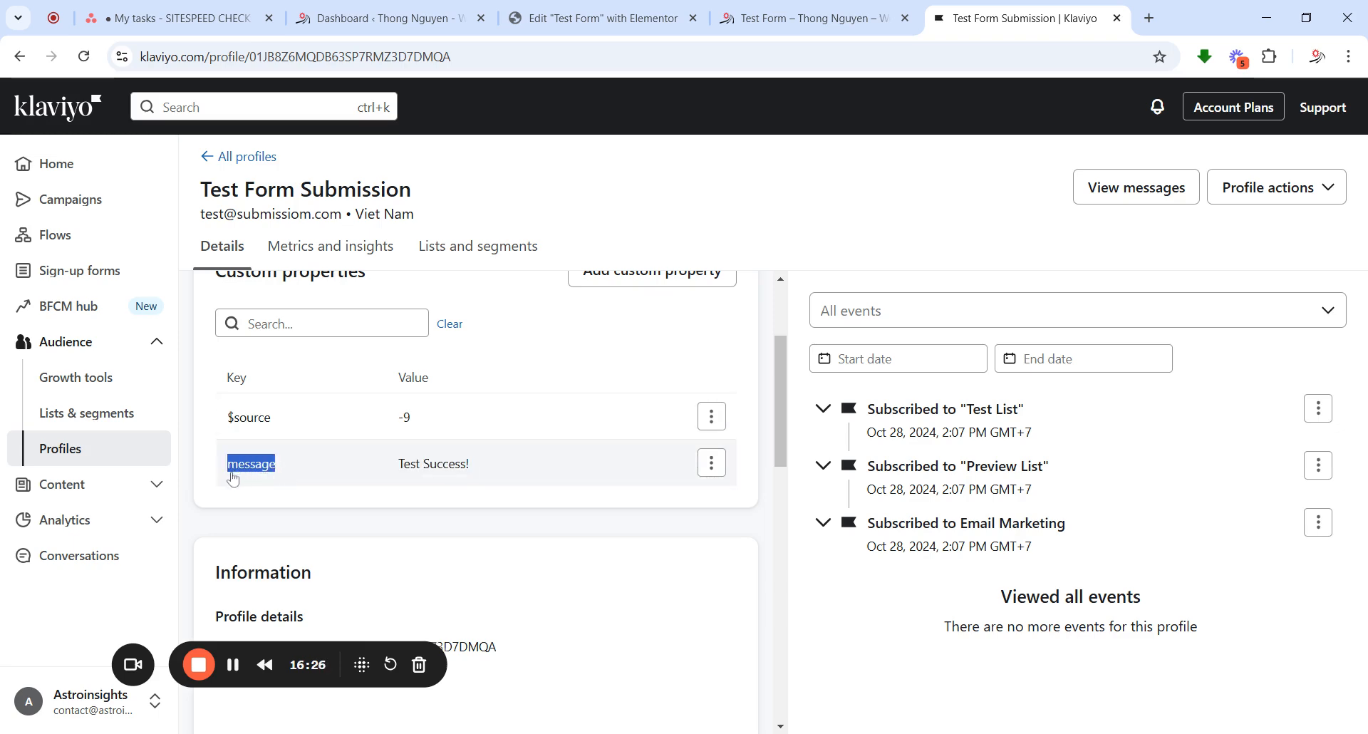
left_click(805, 18)
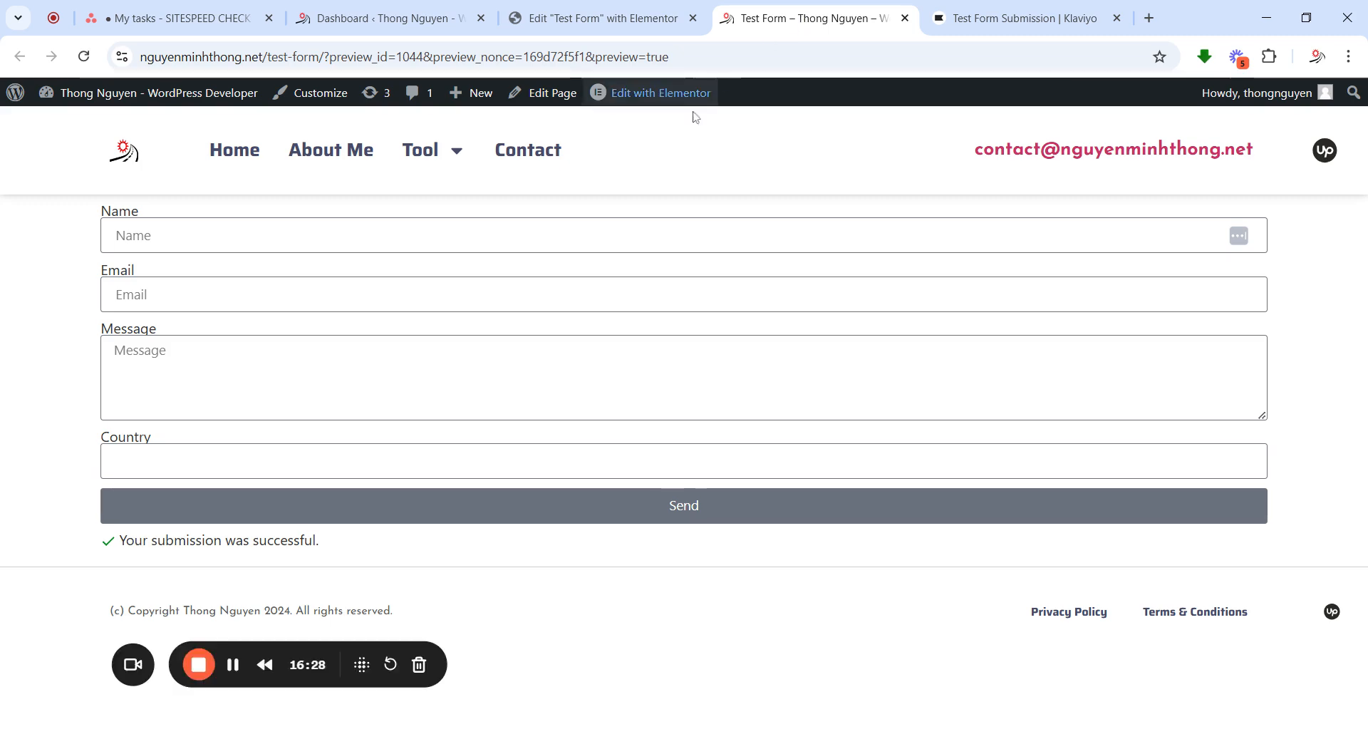
key("ctrl+Tab")
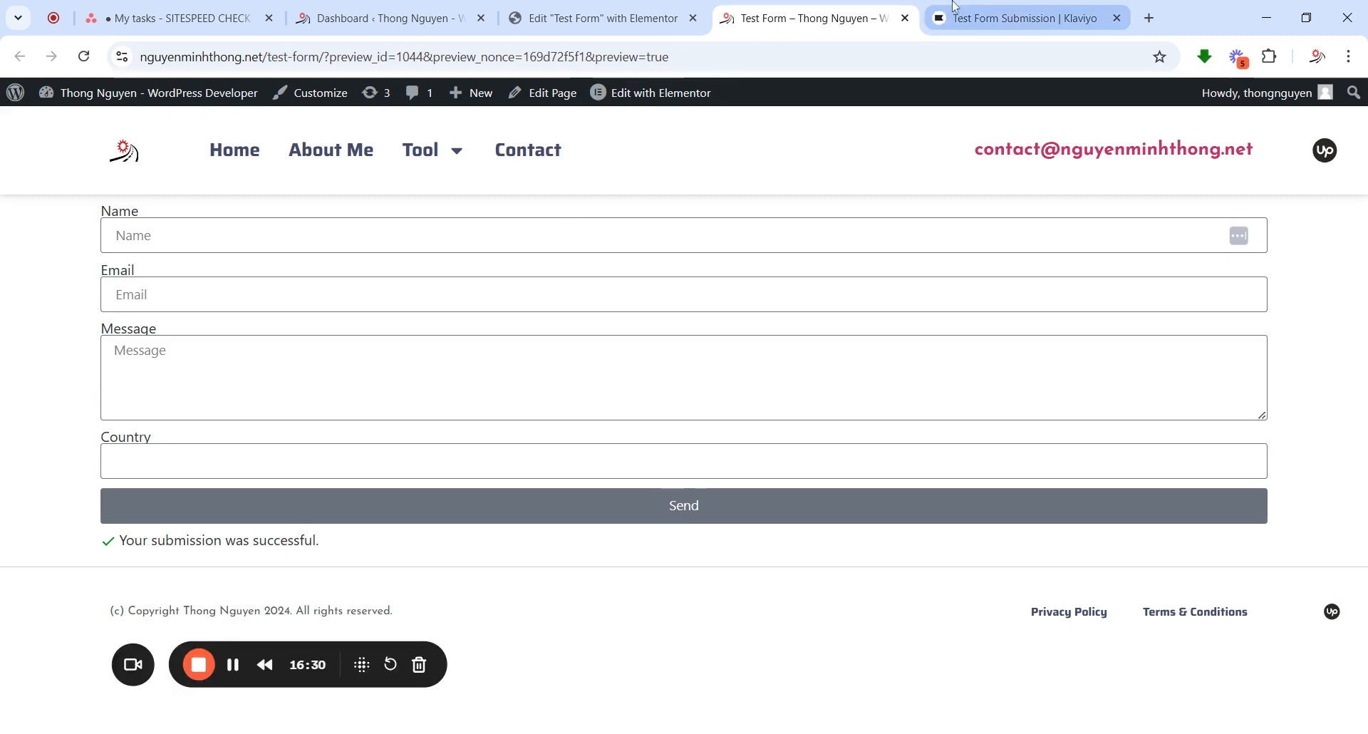
left_click_drag(299, 475, 232, 470)
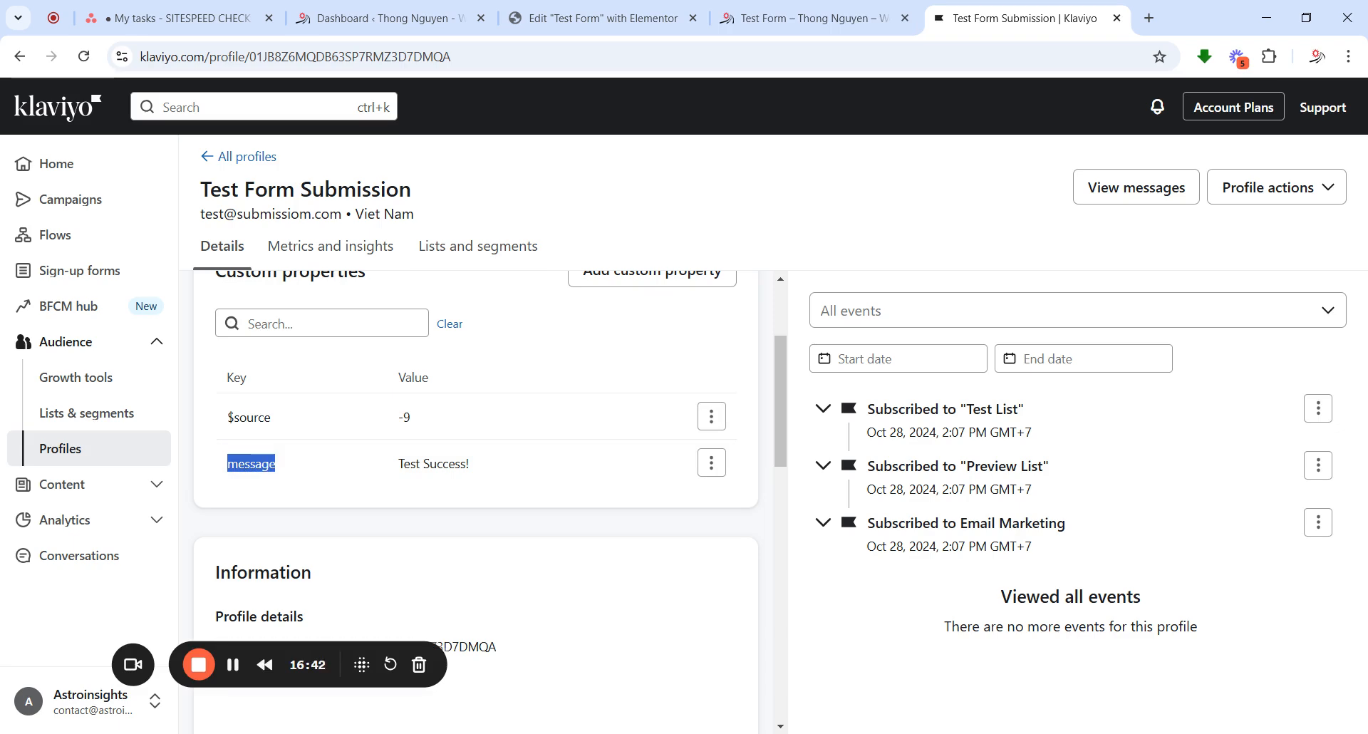
Switch to the Elementor editor and add a fifth form field below Country with the type Hidden
left_click(798, 18)
left_click(604, 21)
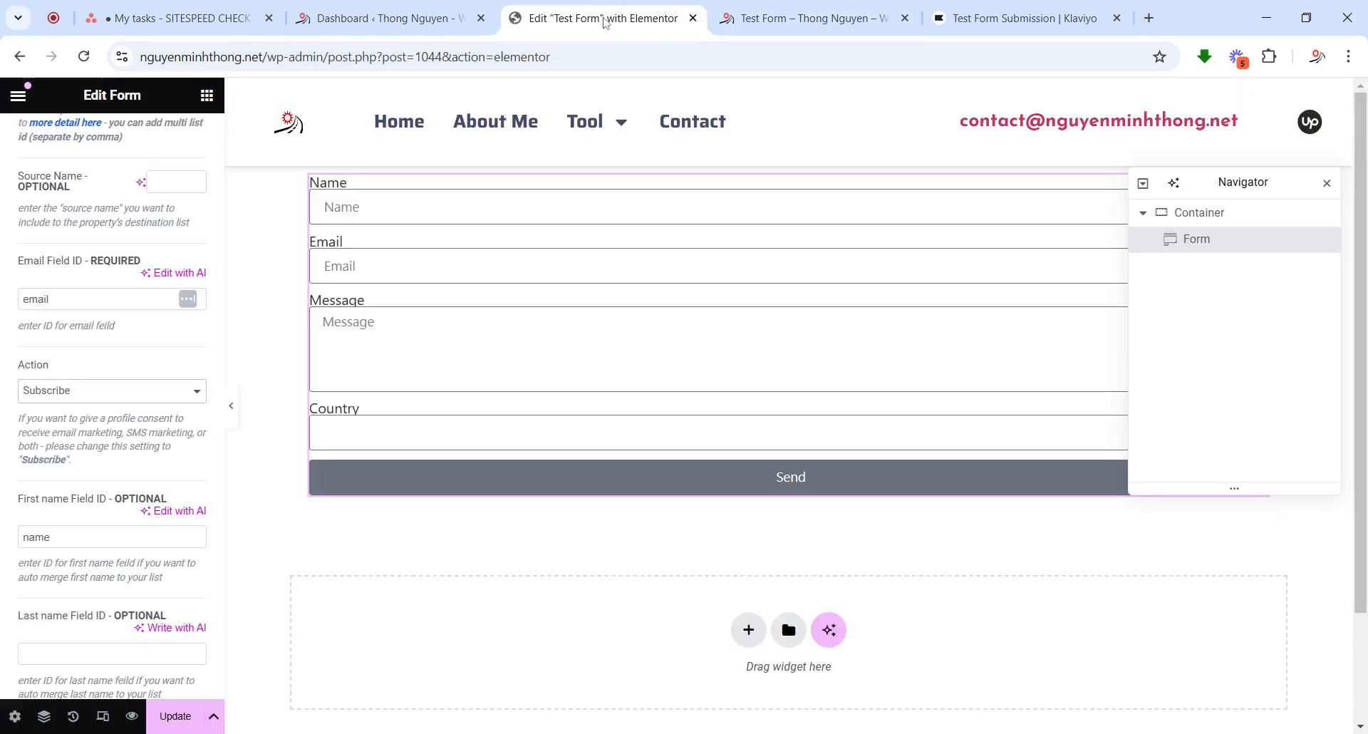
scroll(37, 316, "up", 7)
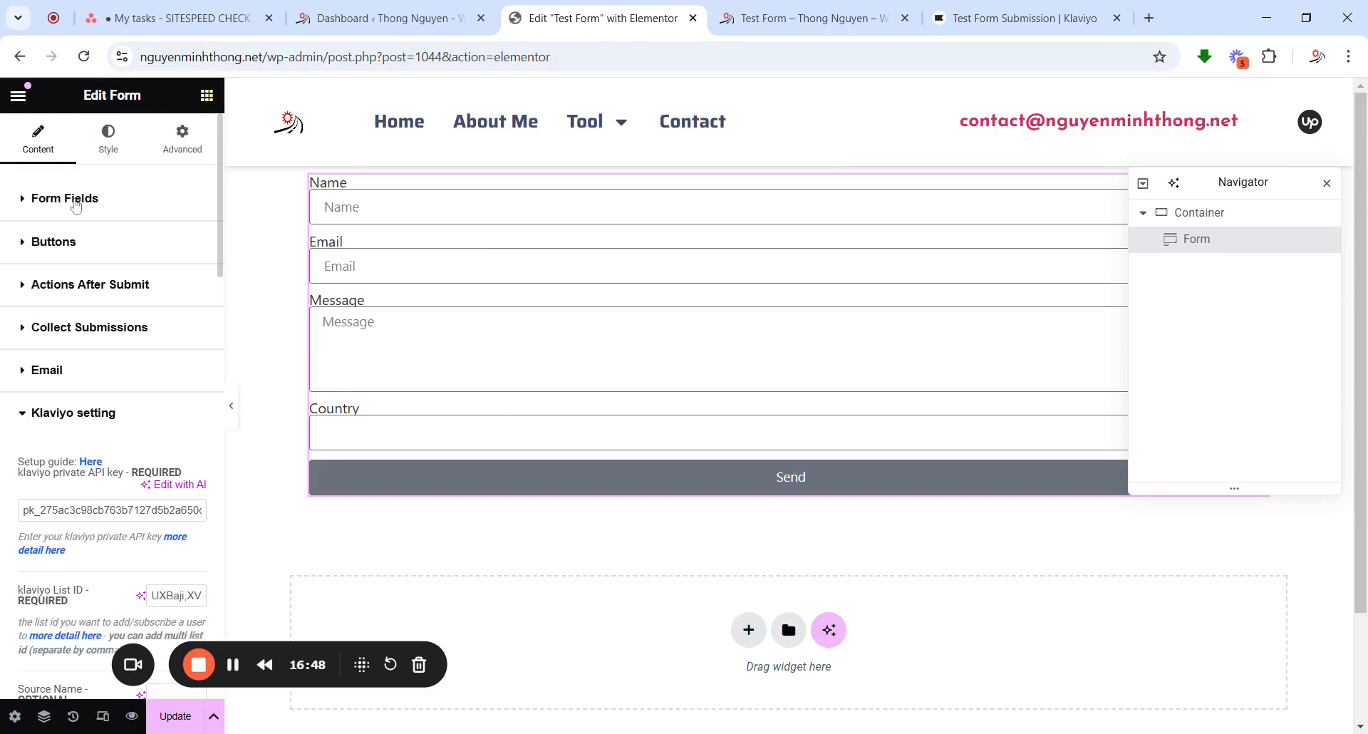
left_click(76, 201)
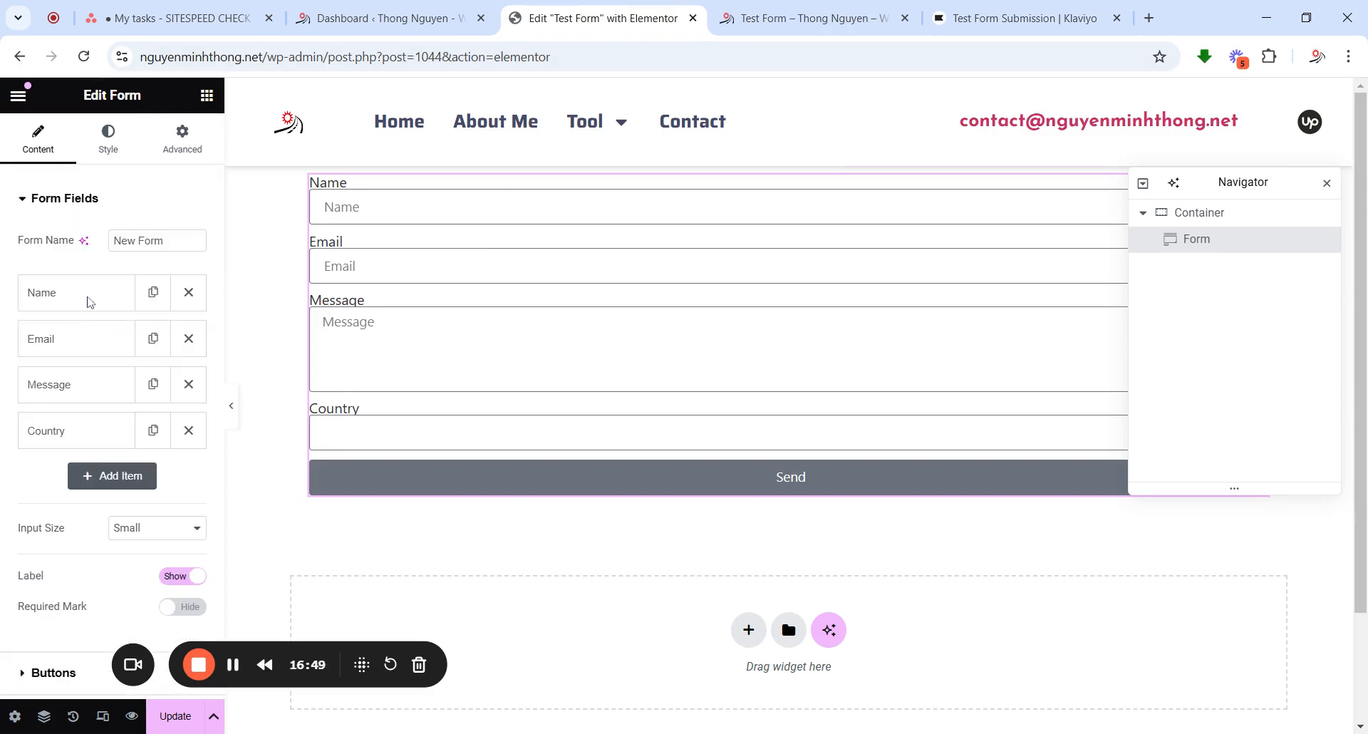
left_click(108, 475)
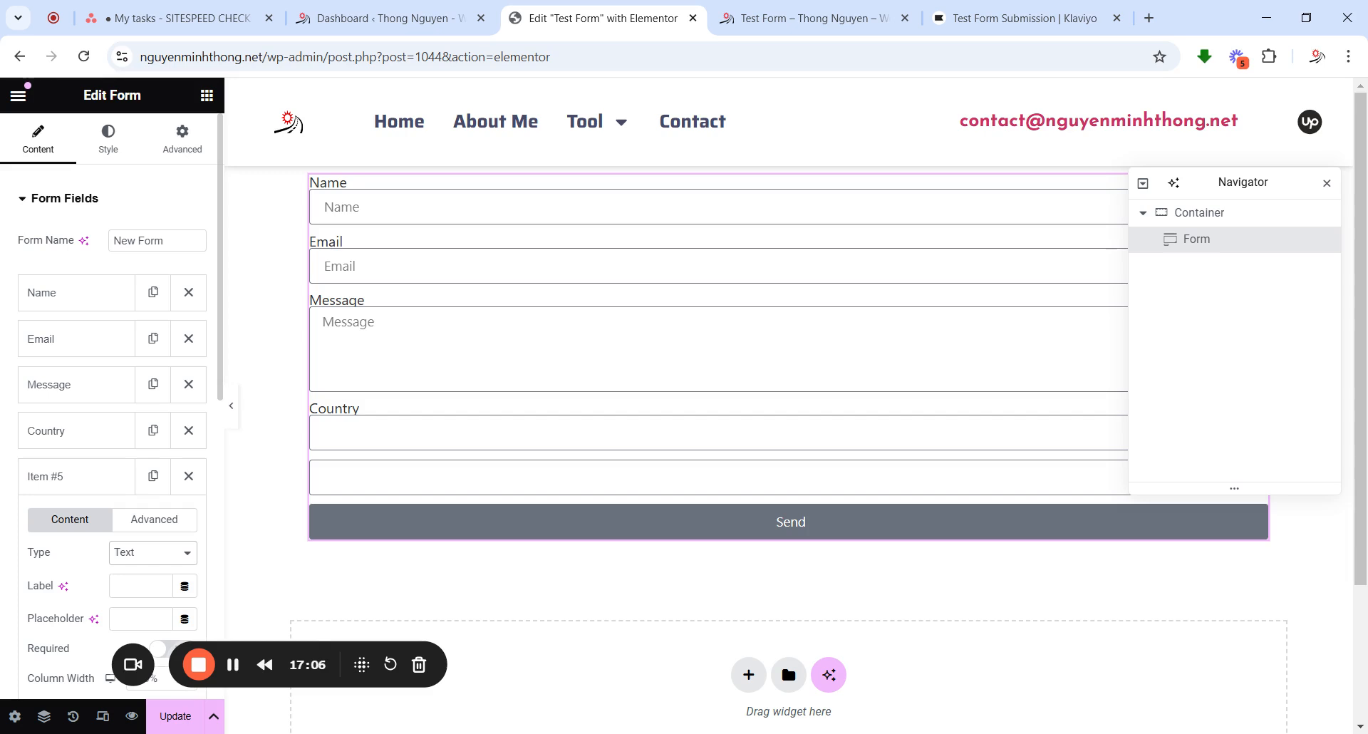
left_click(152, 431)
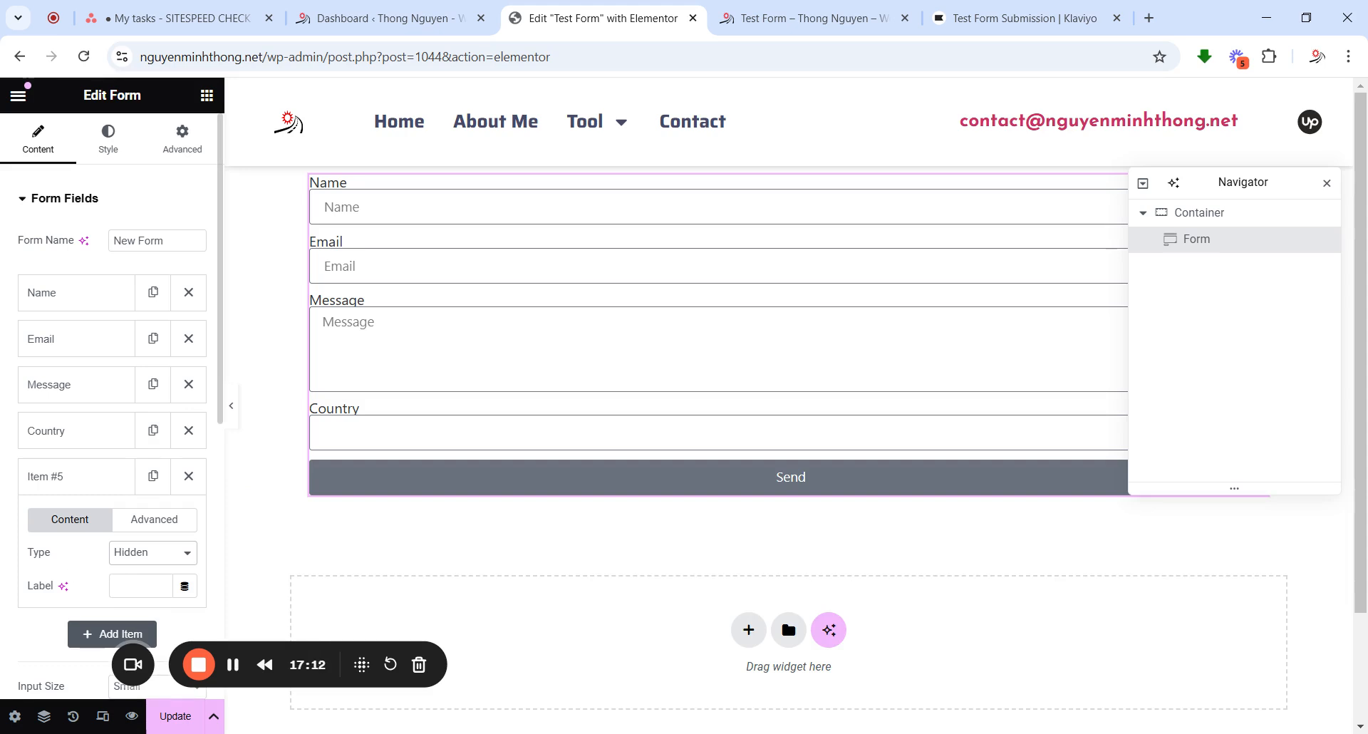
left_click(144, 585)
Set the hidden field's default value to "Custom Property" and update the form
left_click(147, 526)
scroll(145, 534, "down", 4)
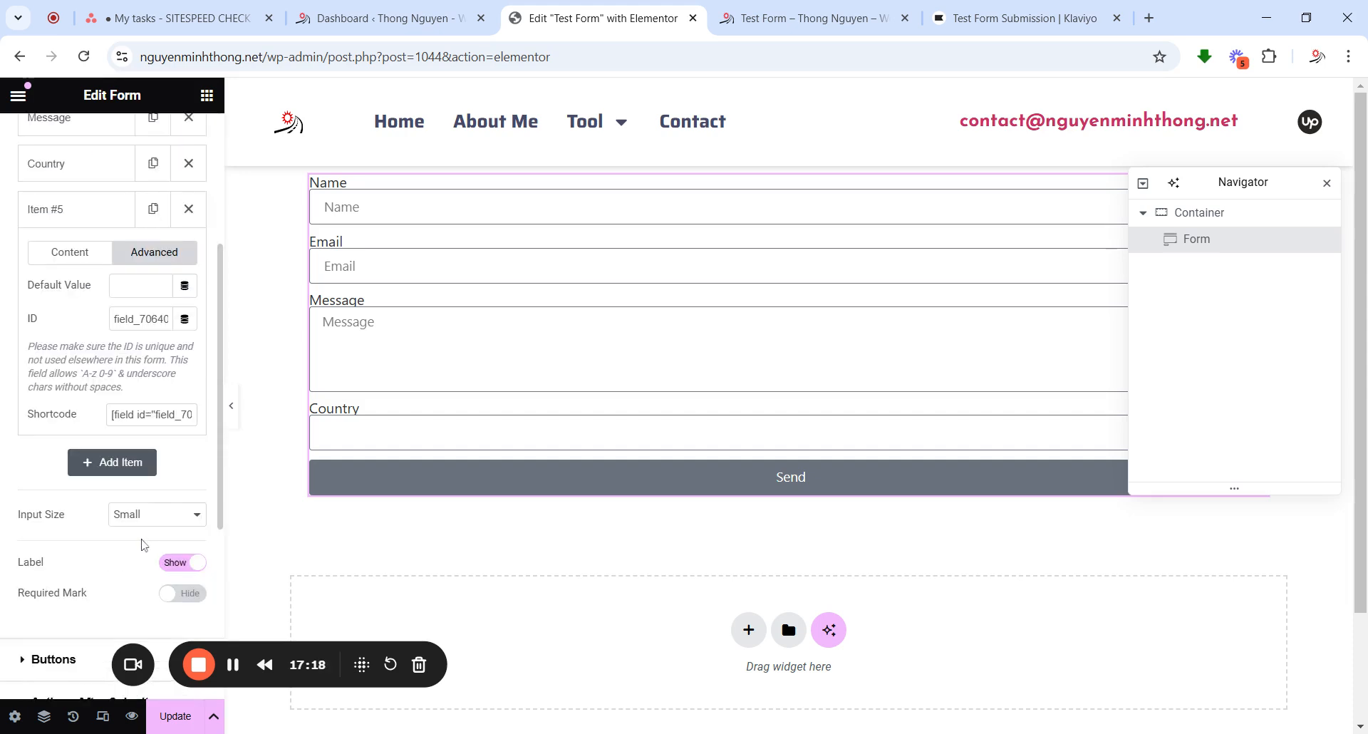
scroll(144, 545, "up", 1)
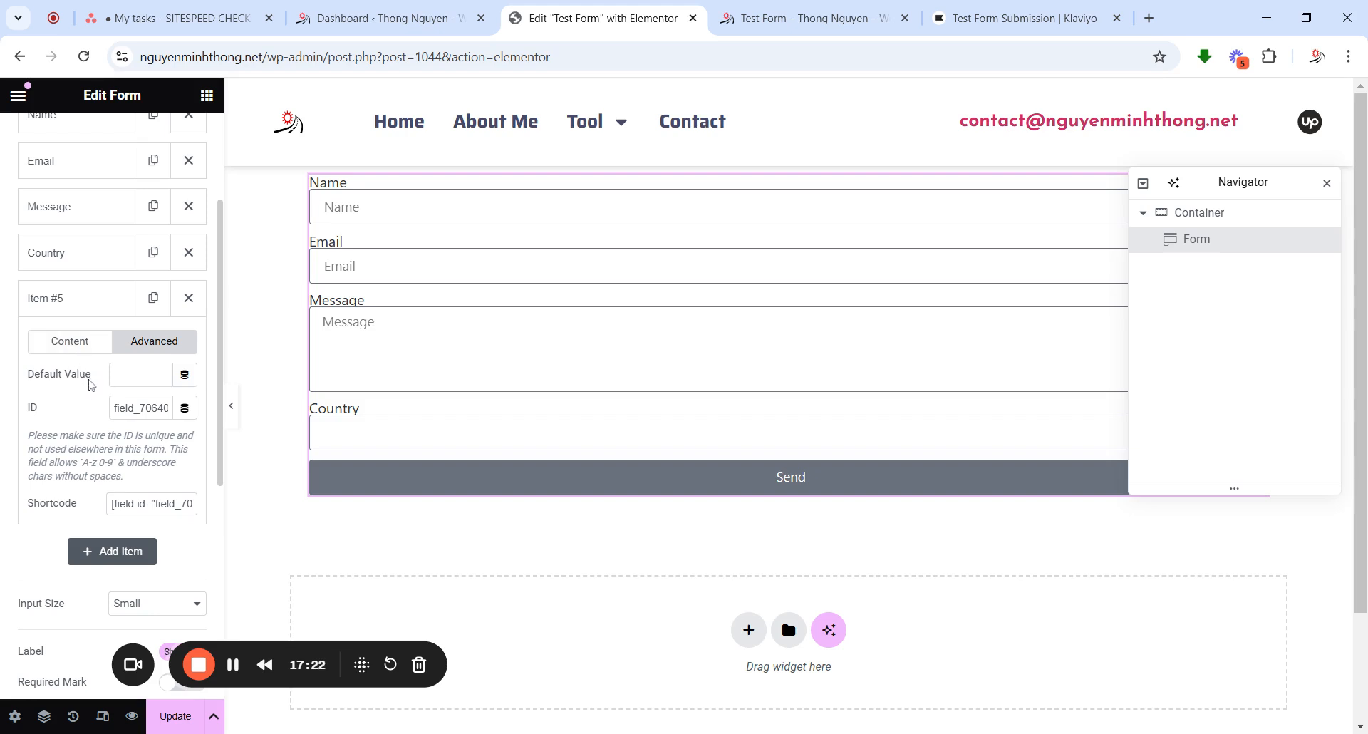
left_click(136, 376)
left_click_drag(65, 342, 74, 332)
left_click(137, 375)
type("us")
type("tom")
type("P")
type("roperty")
left_click(183, 725)
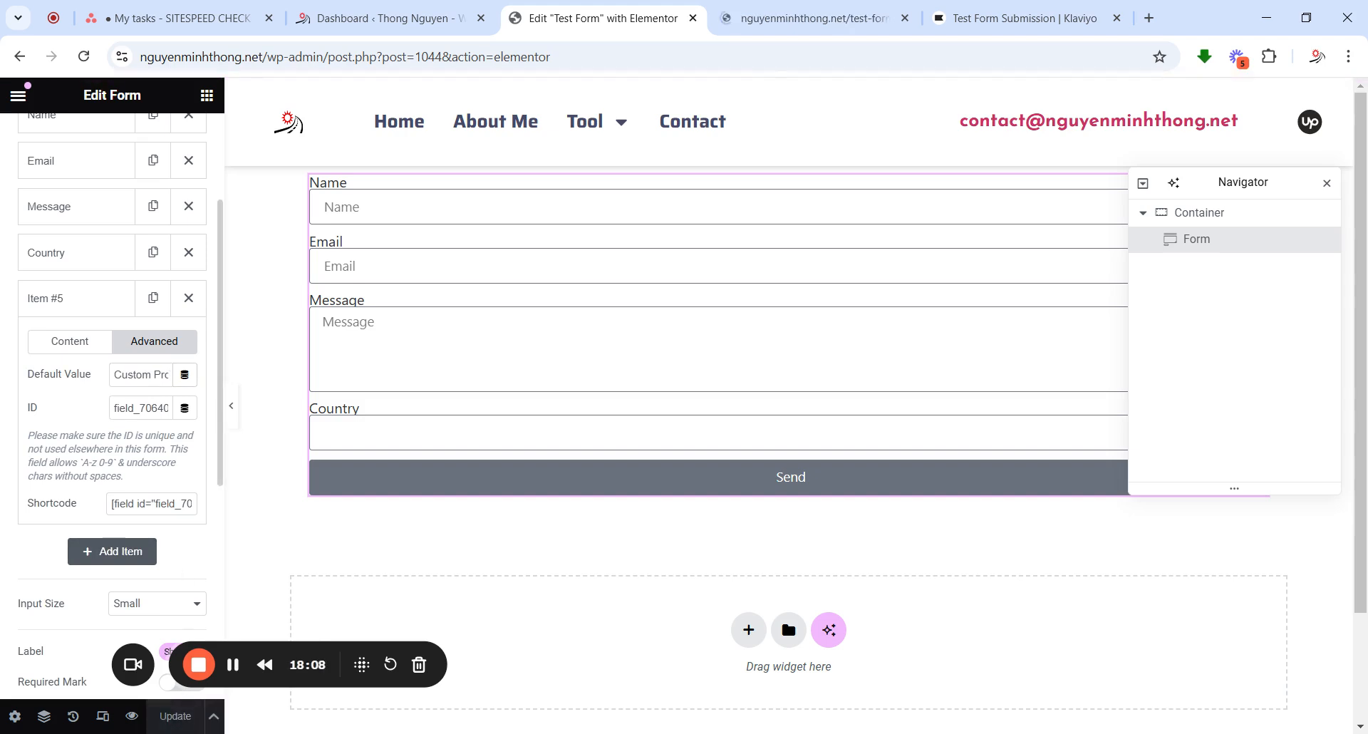
Review the hidden field's type, label, default value and ID settings
left_click(66, 313)
left_click(68, 312)
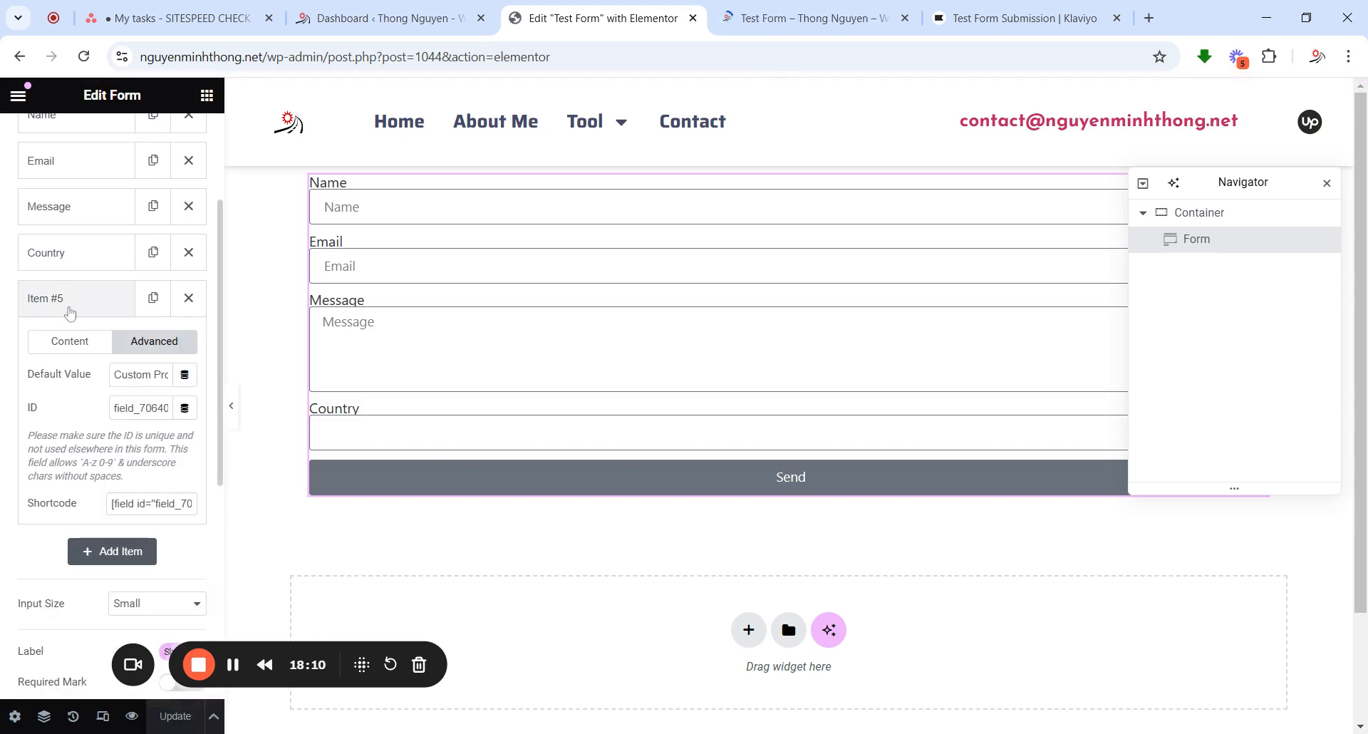
left_click(52, 344)
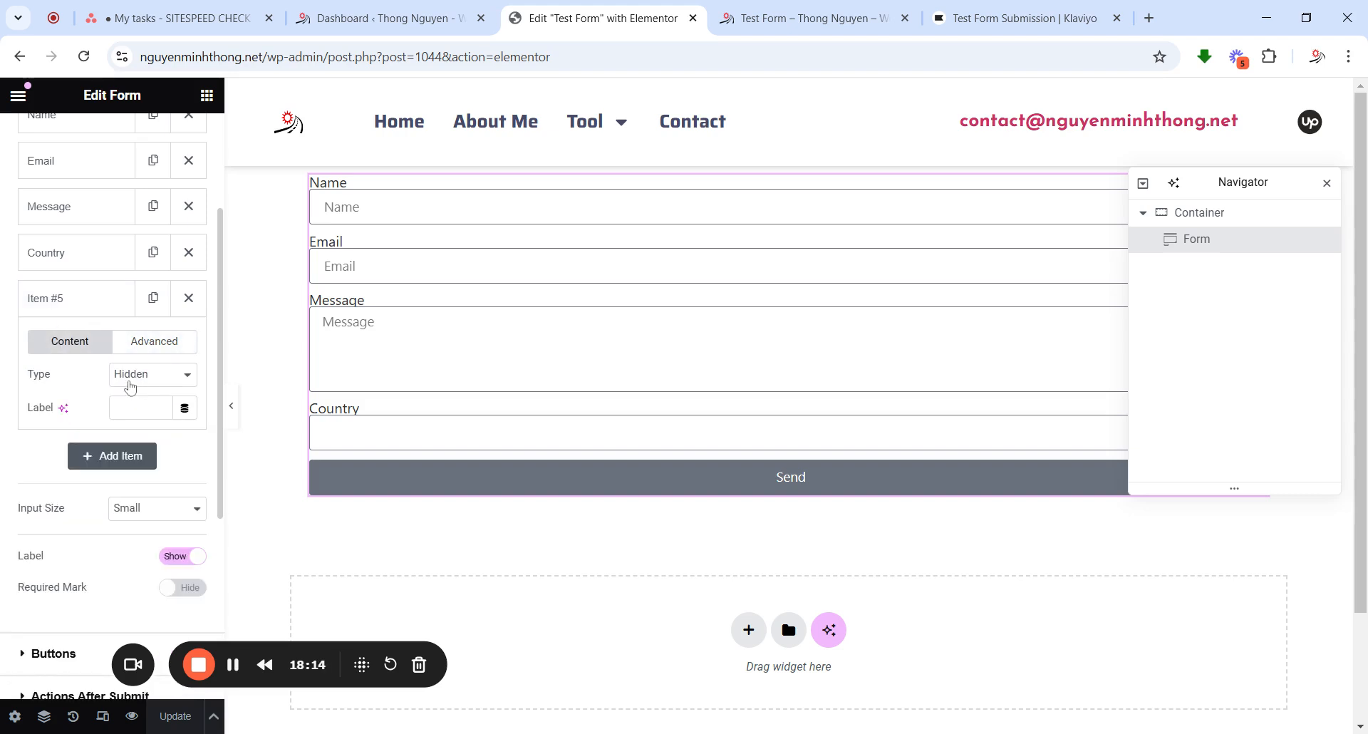
left_click(154, 340)
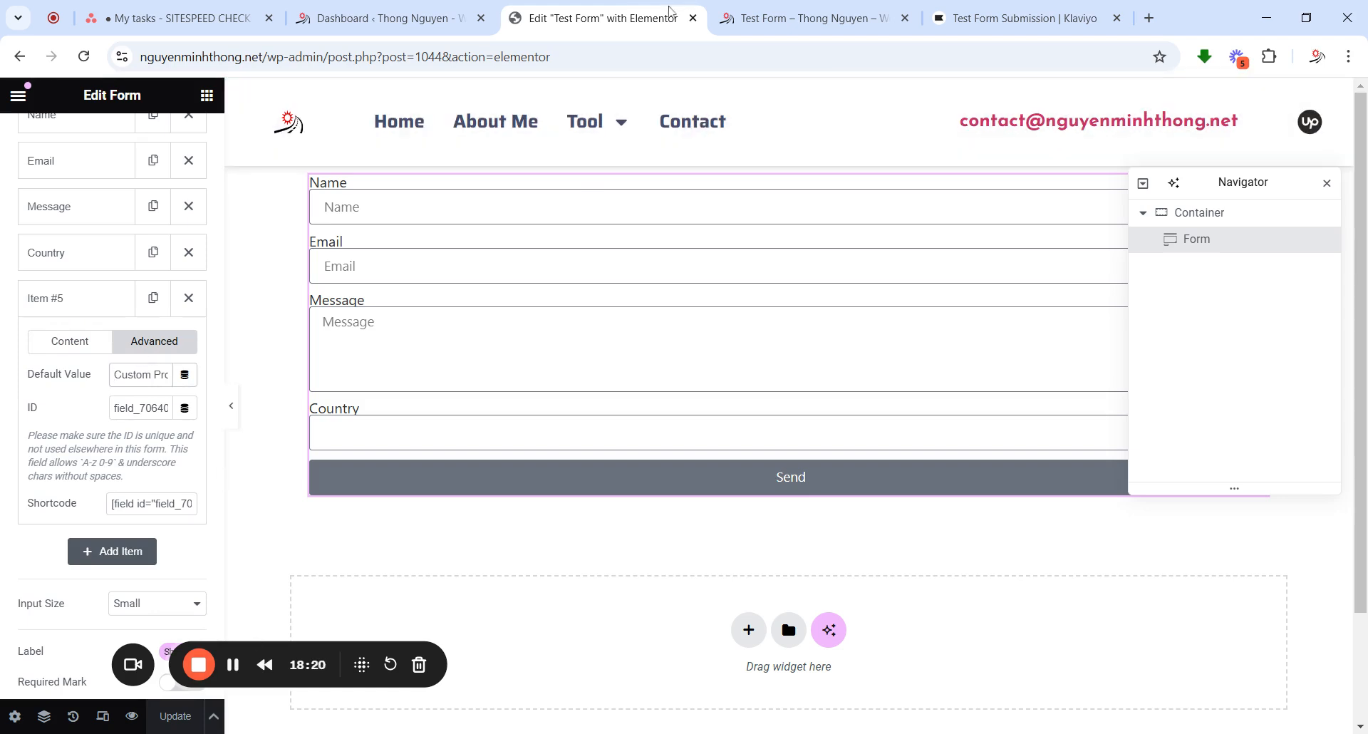
On the form preview page, submit a test entry with the name "asdfghjk" and a dummy e-mail address, leaving Message and Country blank
left_click(752, 29)
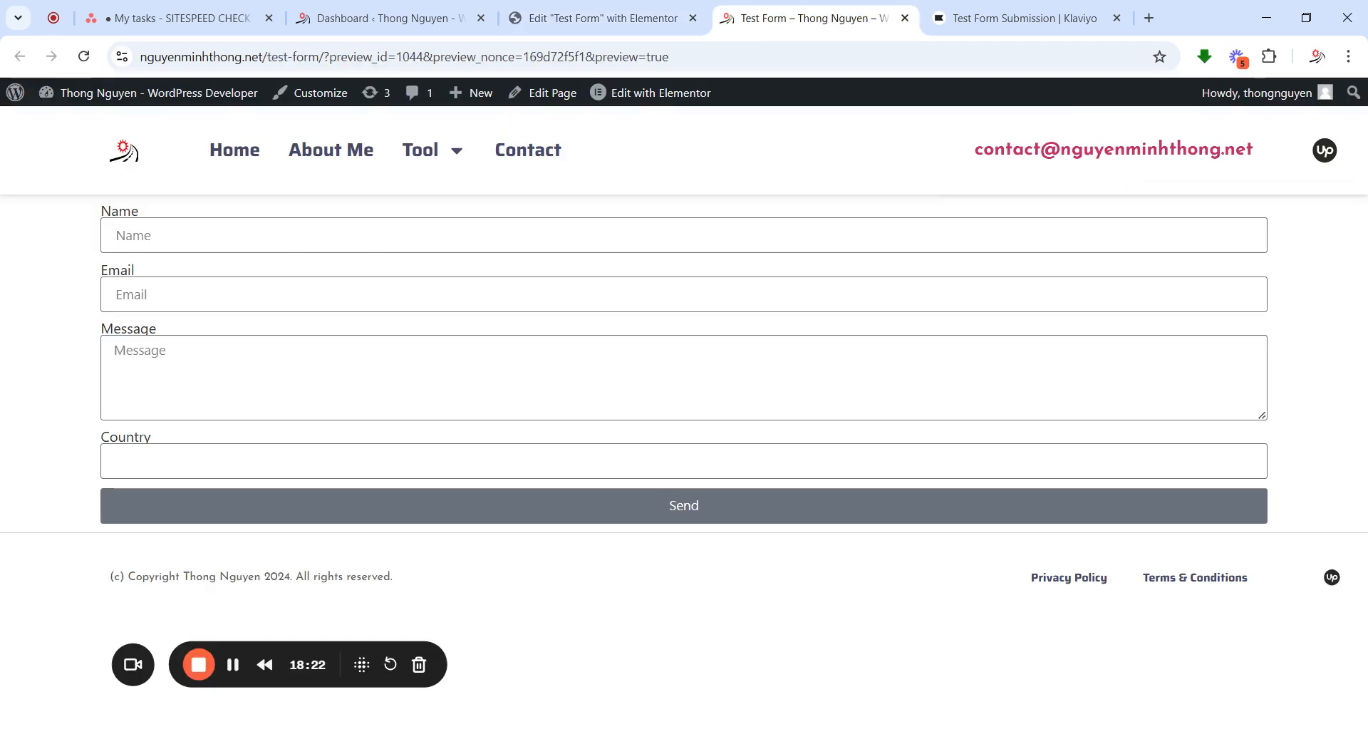
left_click(133, 235)
type("asdfghjk")
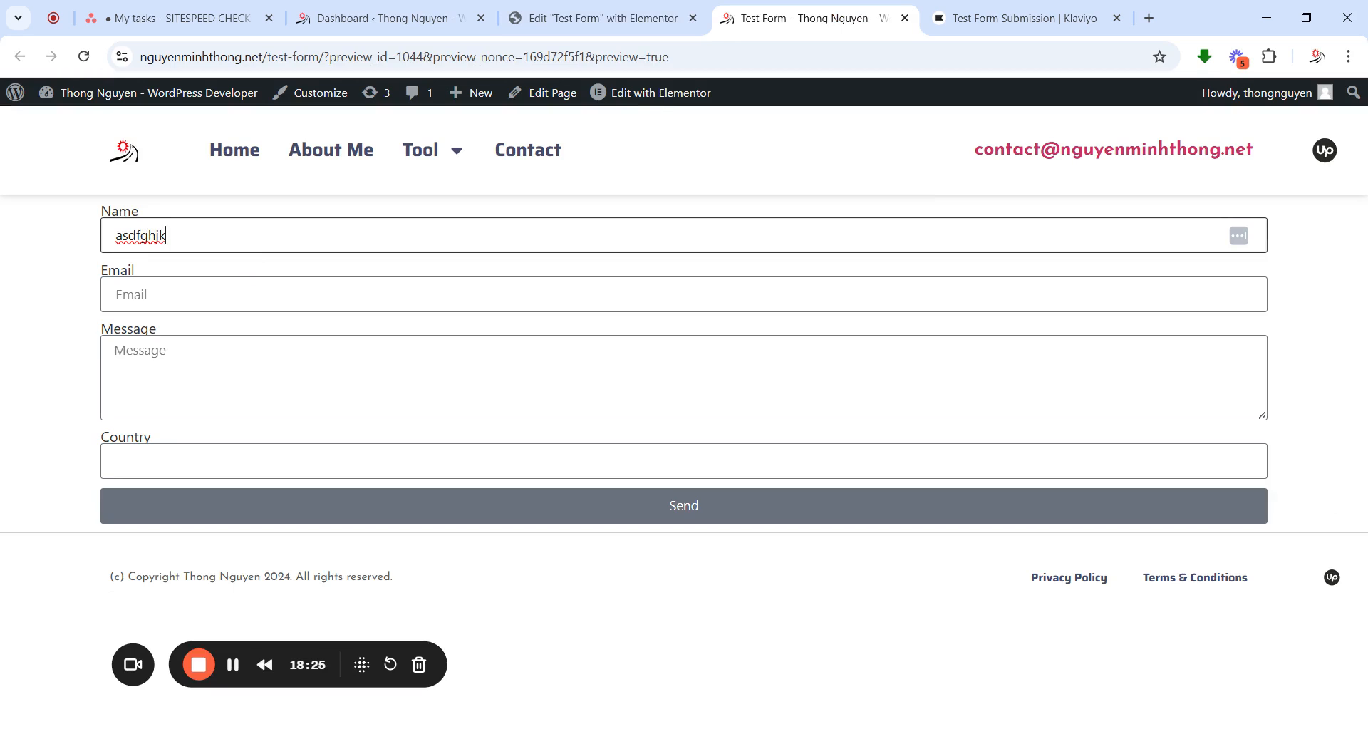
key("Tab")
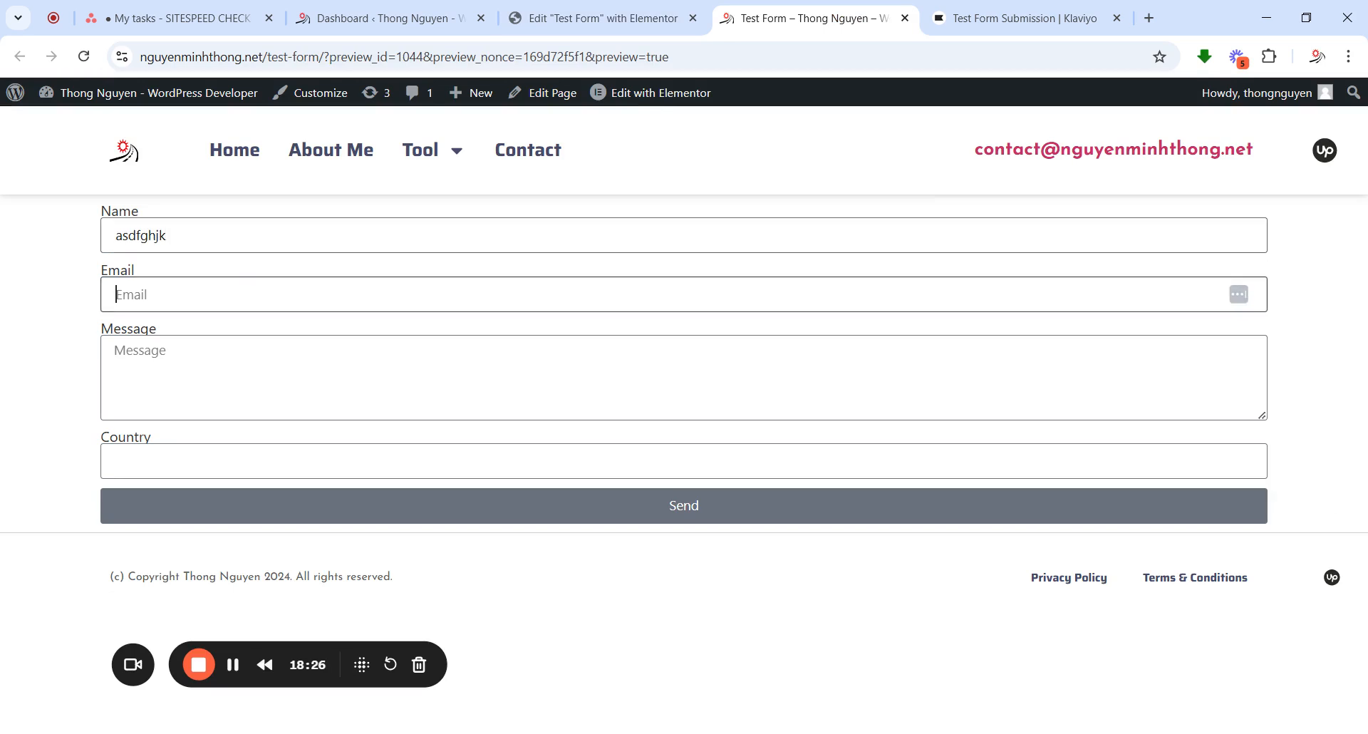
type("asd@dfgh.dfg")
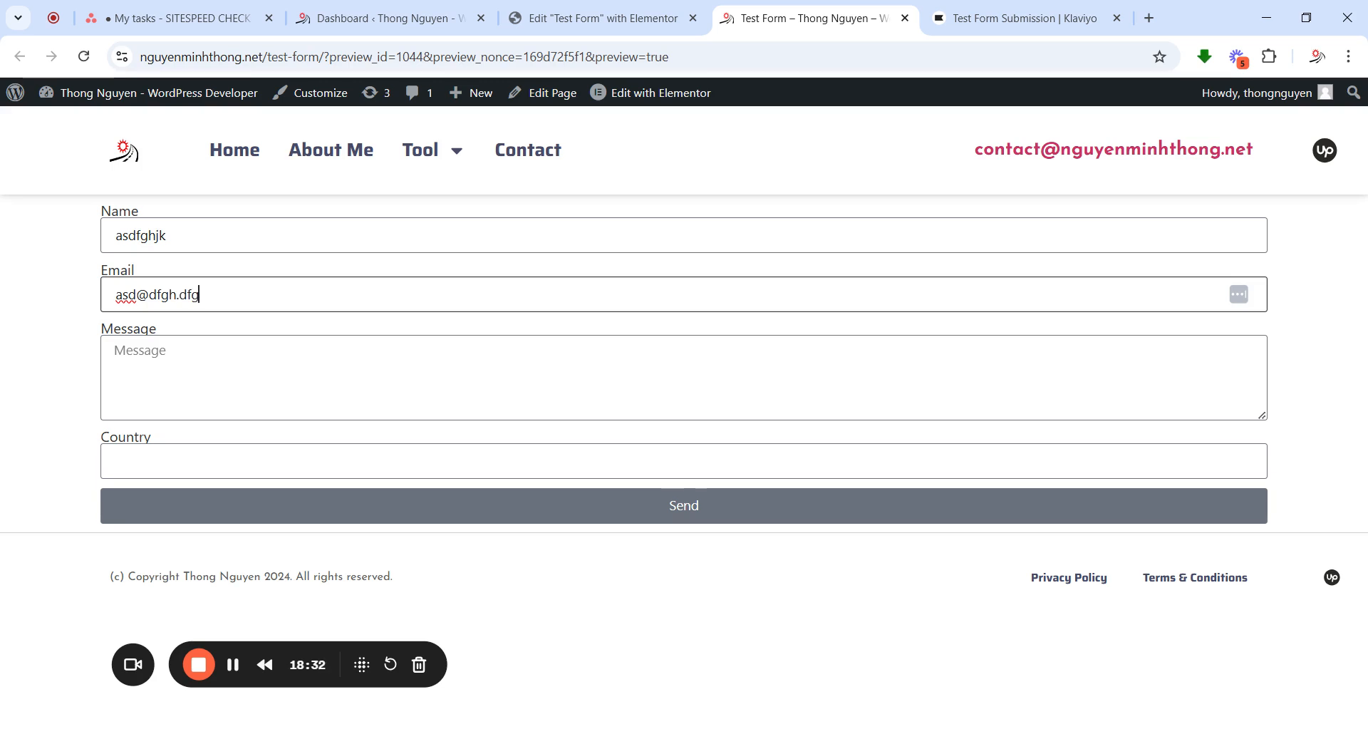
key("Tab")
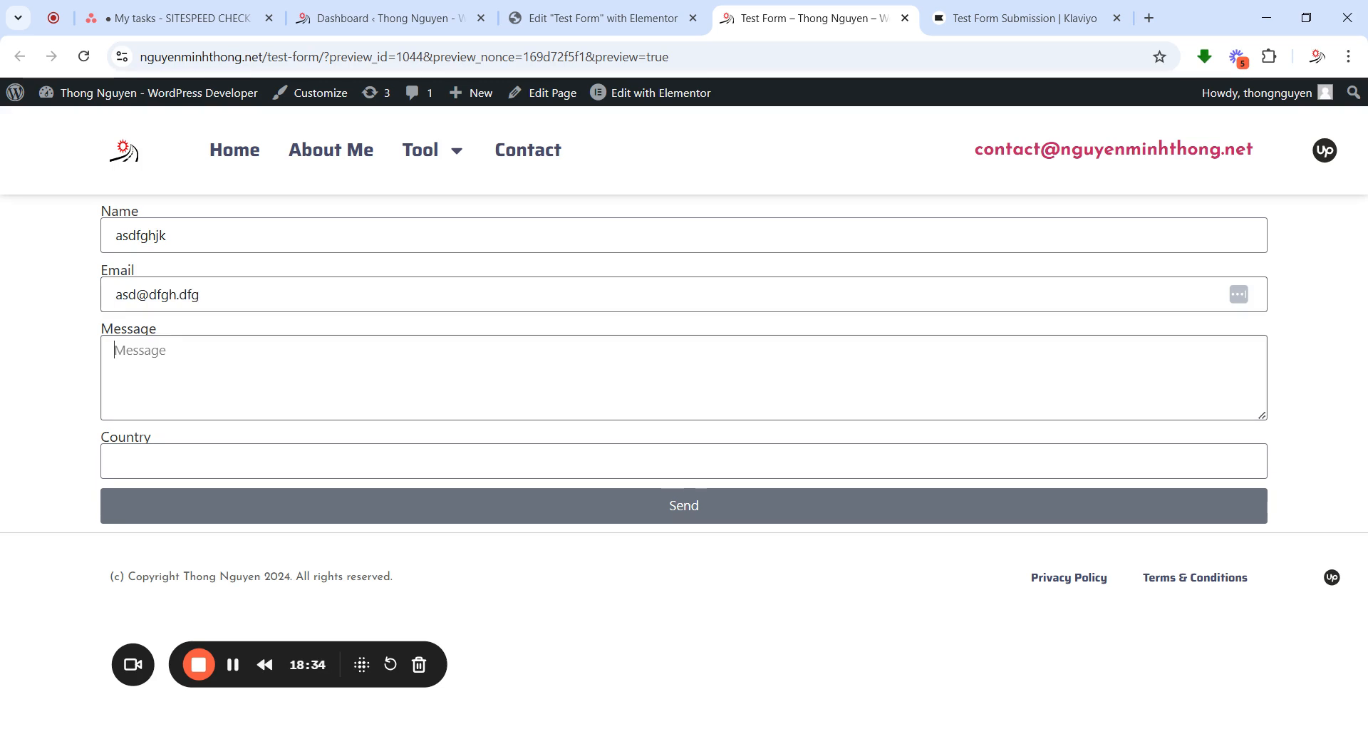
left_click(313, 520)
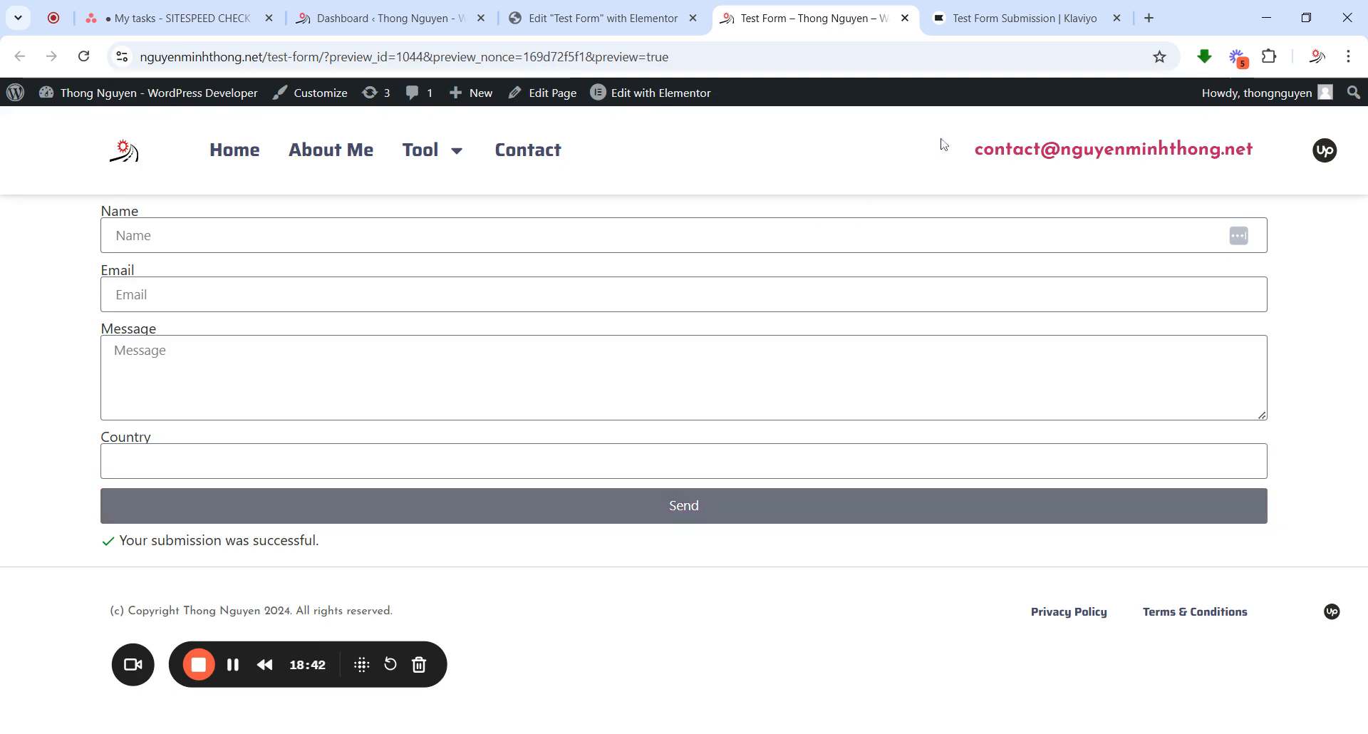
Switch to Klaviyo, open Test List and view the newly submitted asdfghjk profile to examine its custom properties
left_click(997, 6)
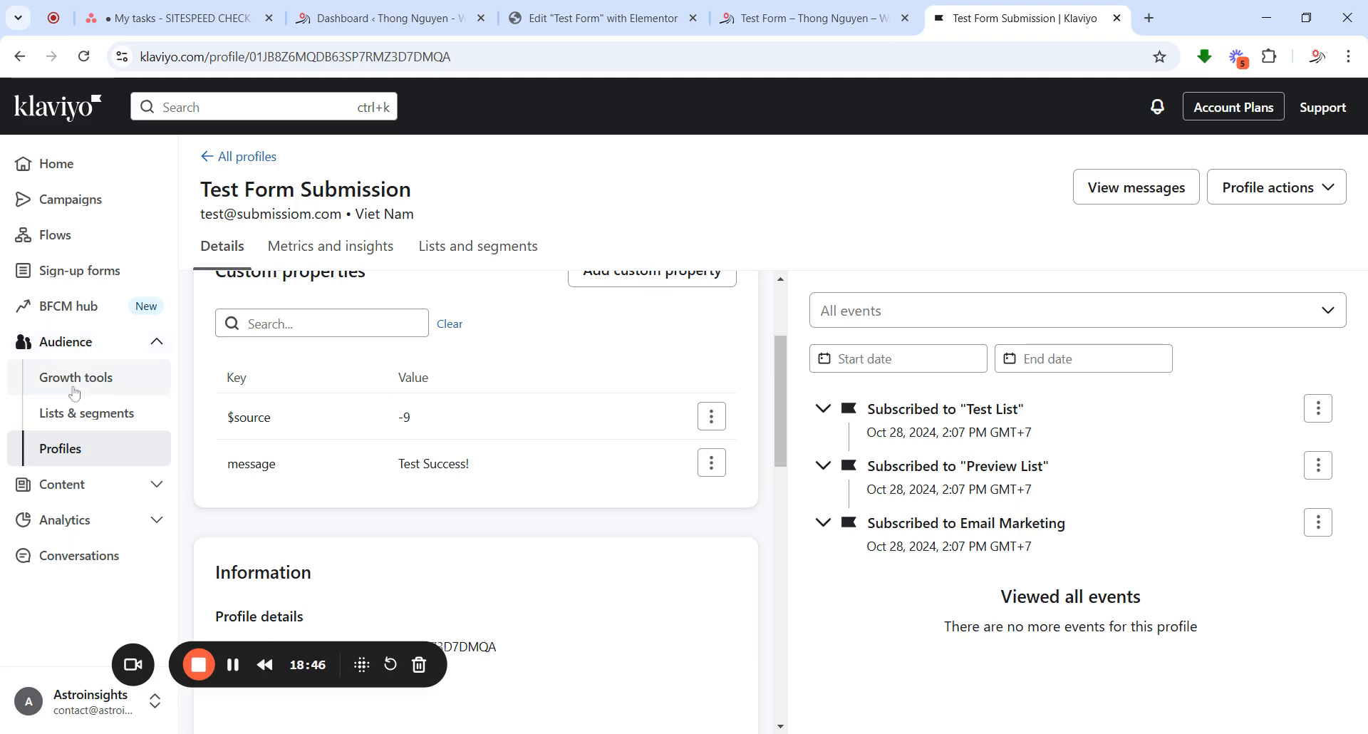
left_click(70, 414)
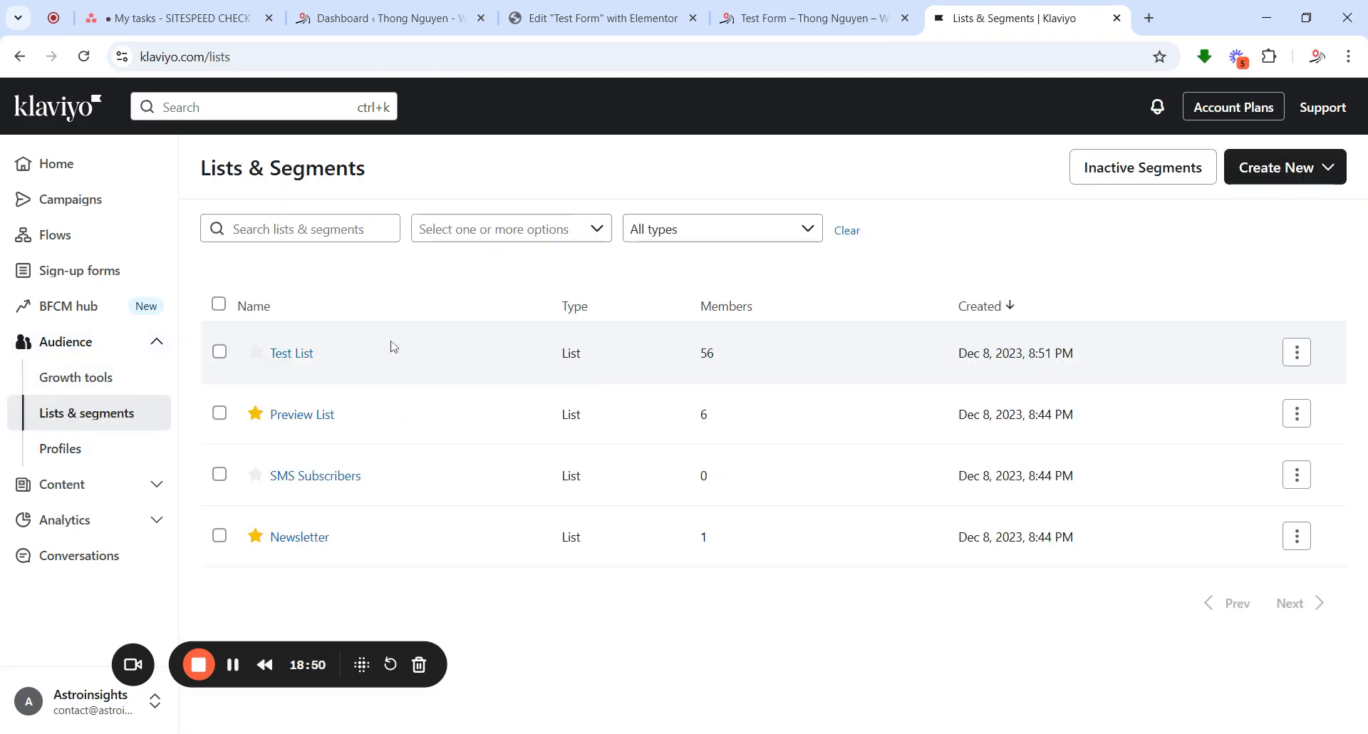
left_click(300, 354)
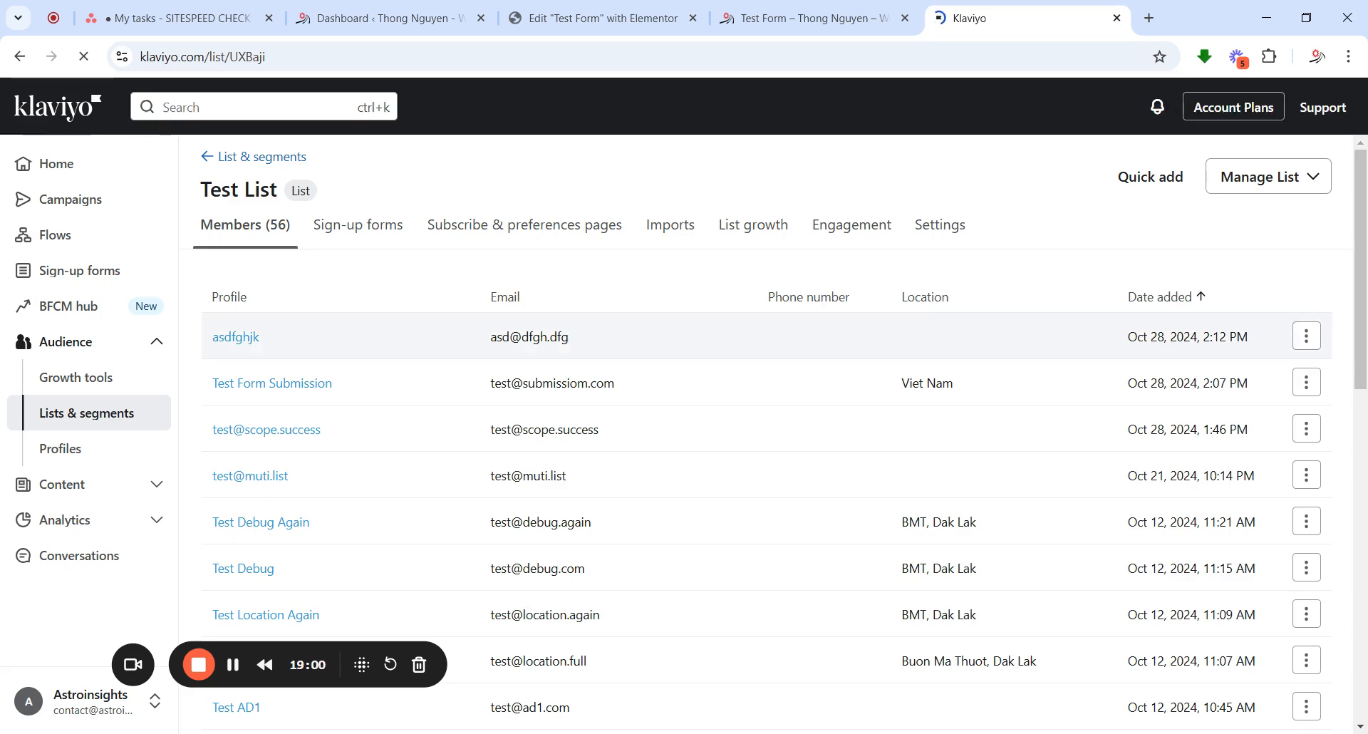
left_click(230, 337)
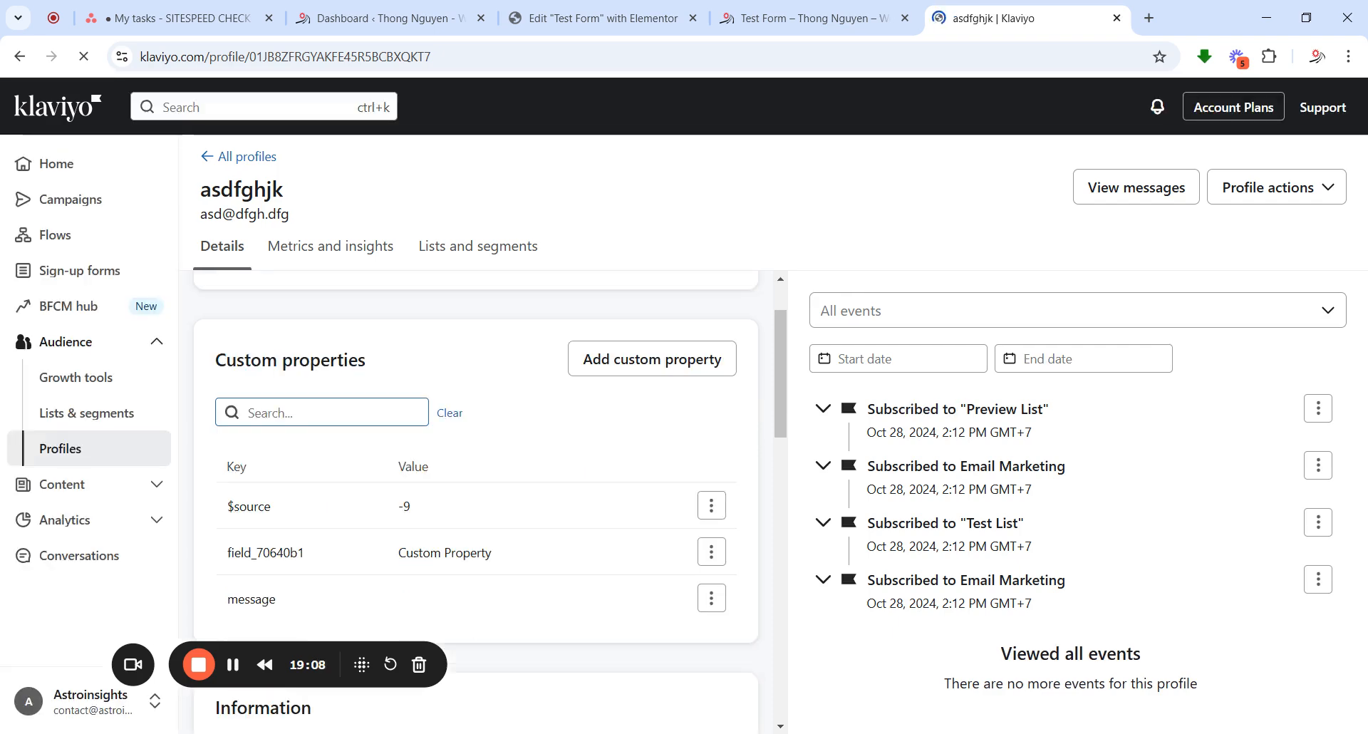
Examine the hidden field's key and value in the asdfghjk profile's custom properties, comparing them with the field's settings in the form editor
scroll(328, 513, "down", 2)
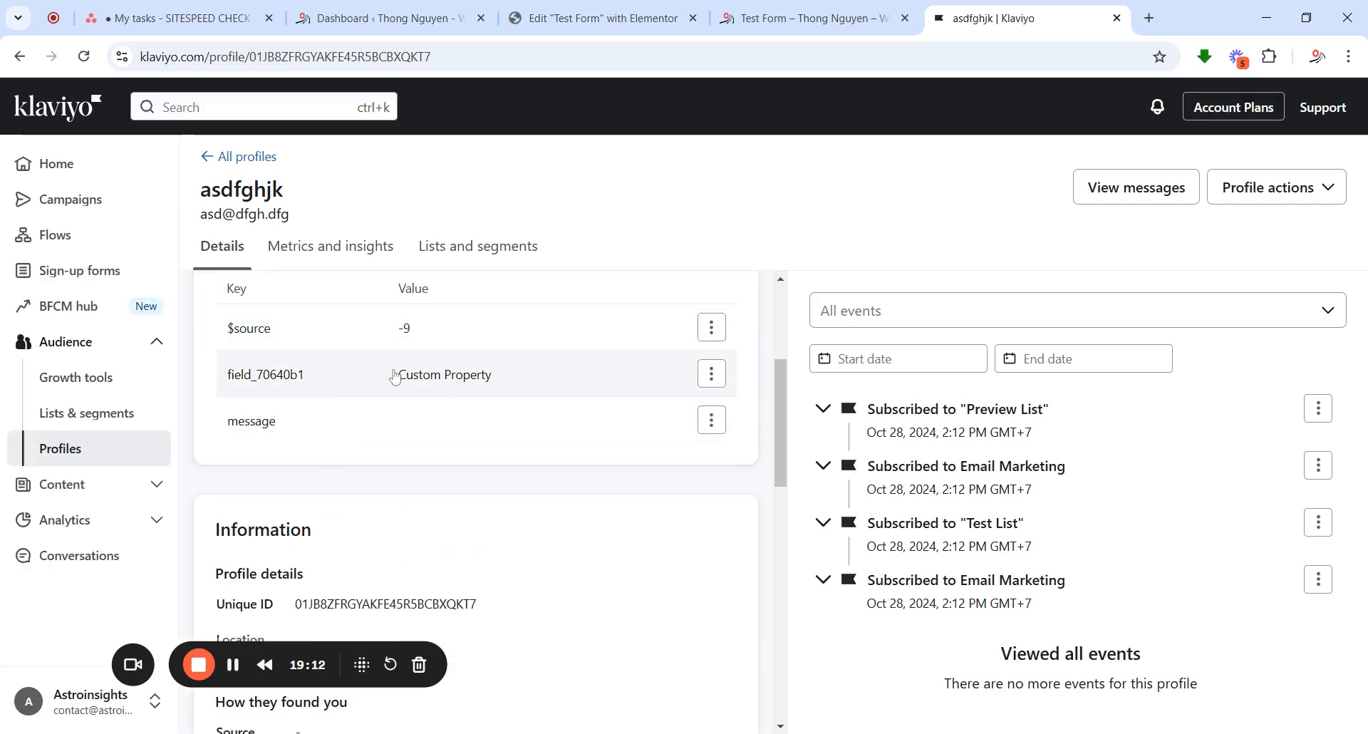
left_click_drag(396, 376, 516, 389)
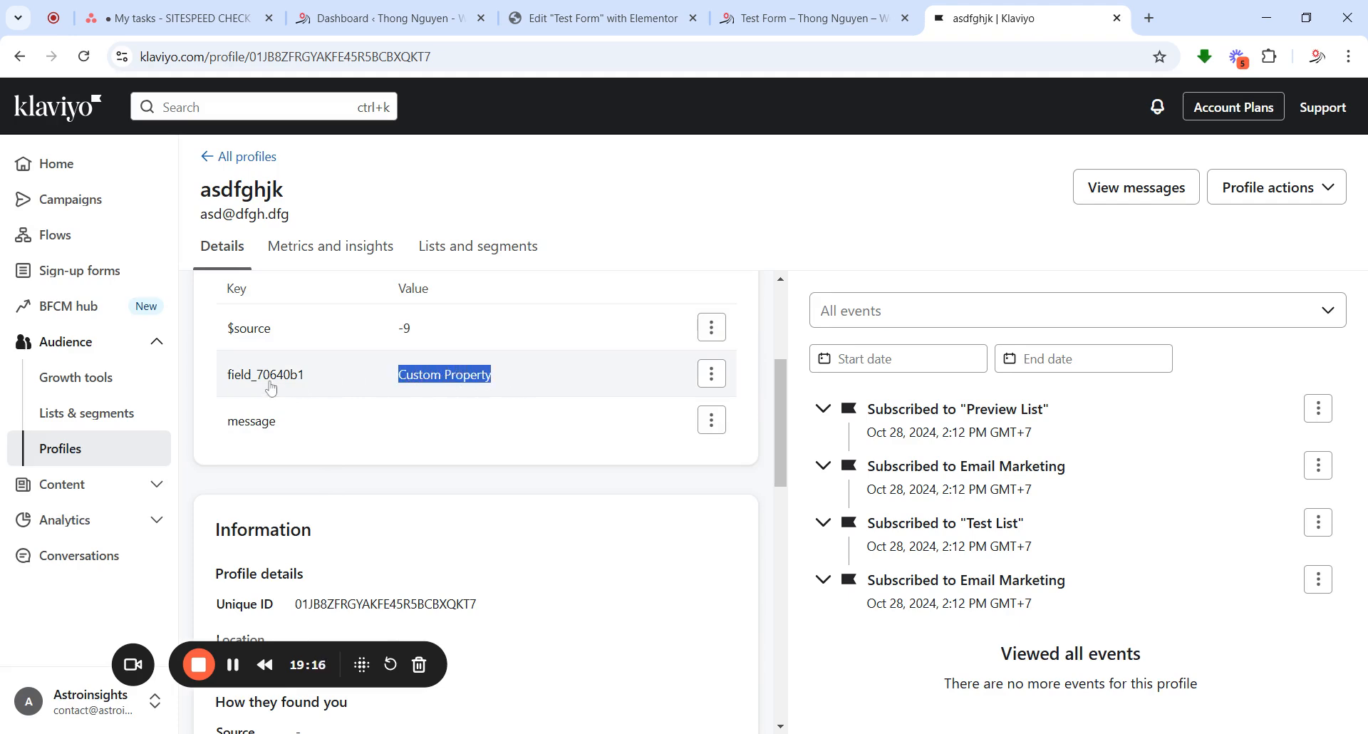
left_click_drag(308, 376, 226, 376)
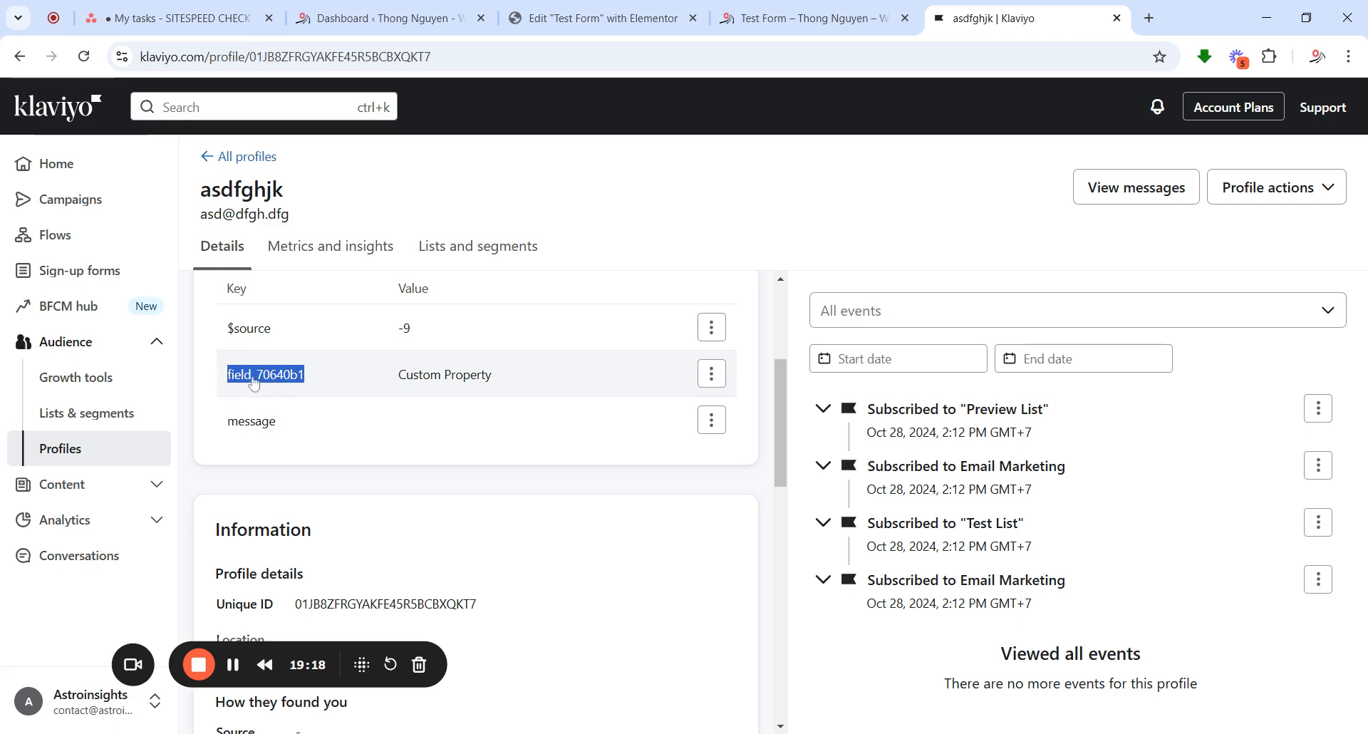
left_click(548, 19)
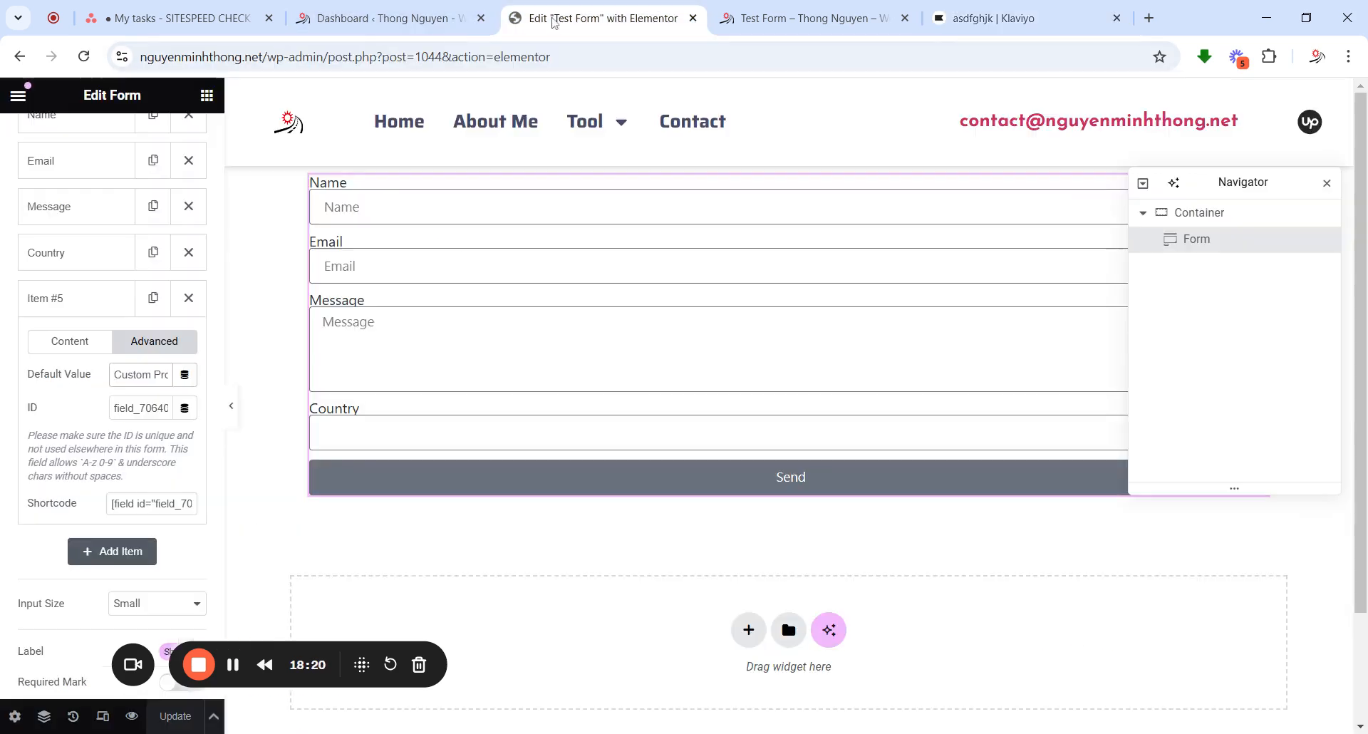
left_click(812, 18)
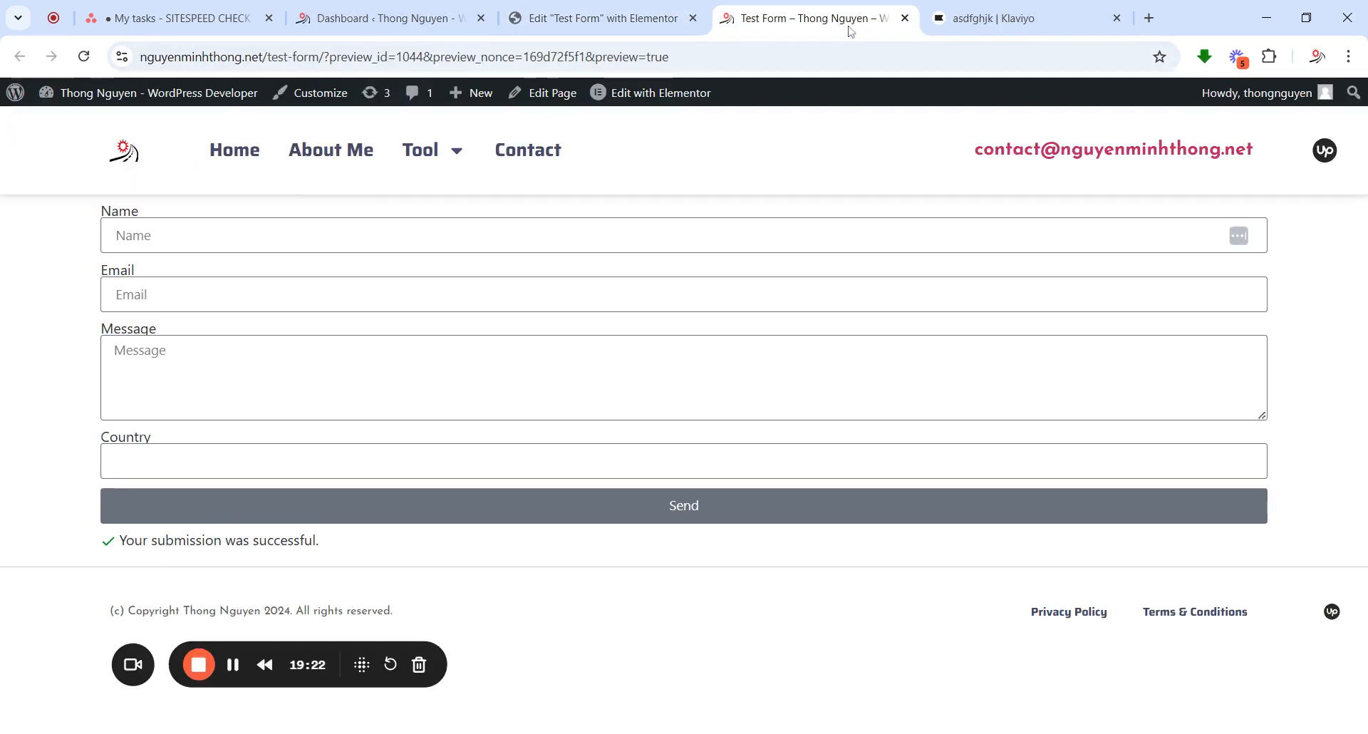
left_click(987, 18)
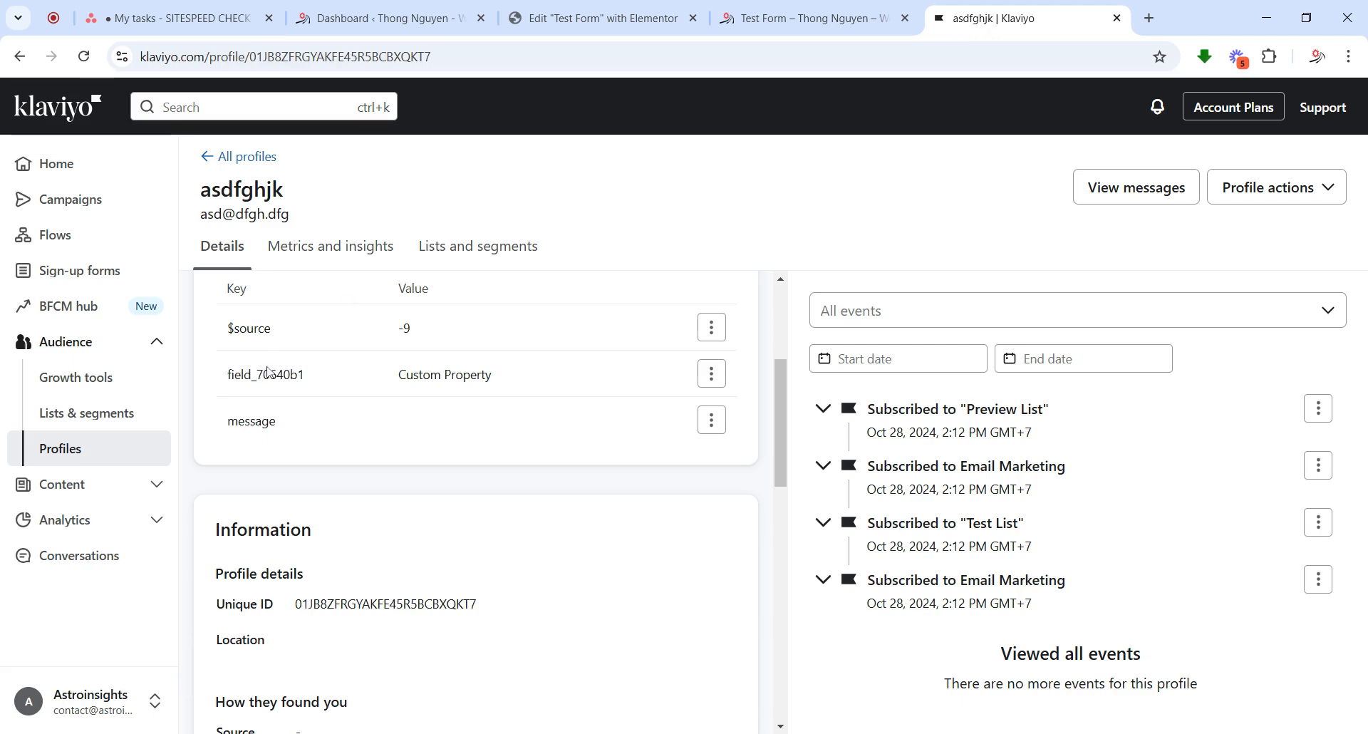
left_click_drag(312, 382, 224, 376)
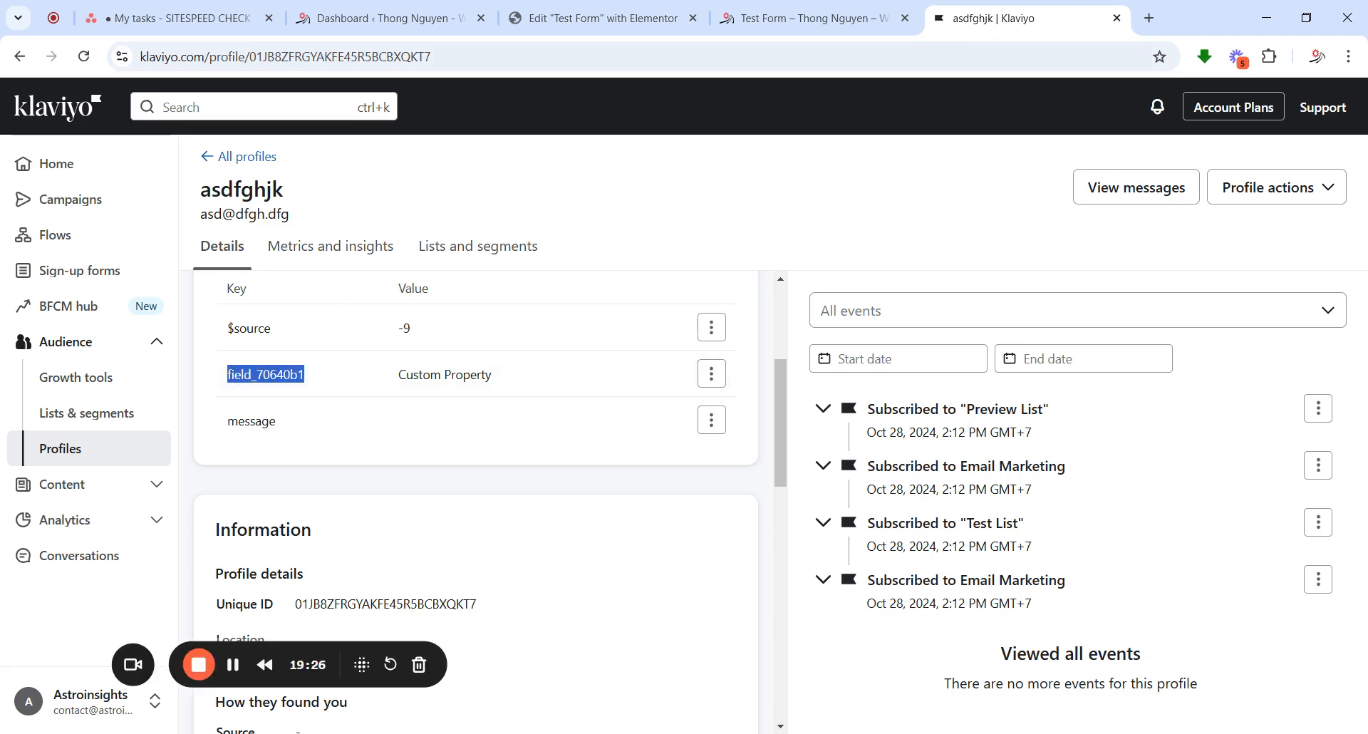
In the Elementor editor, set the hidden field's ID to "Property_name" and update the form
left_click(766, 13)
left_click(614, 20)
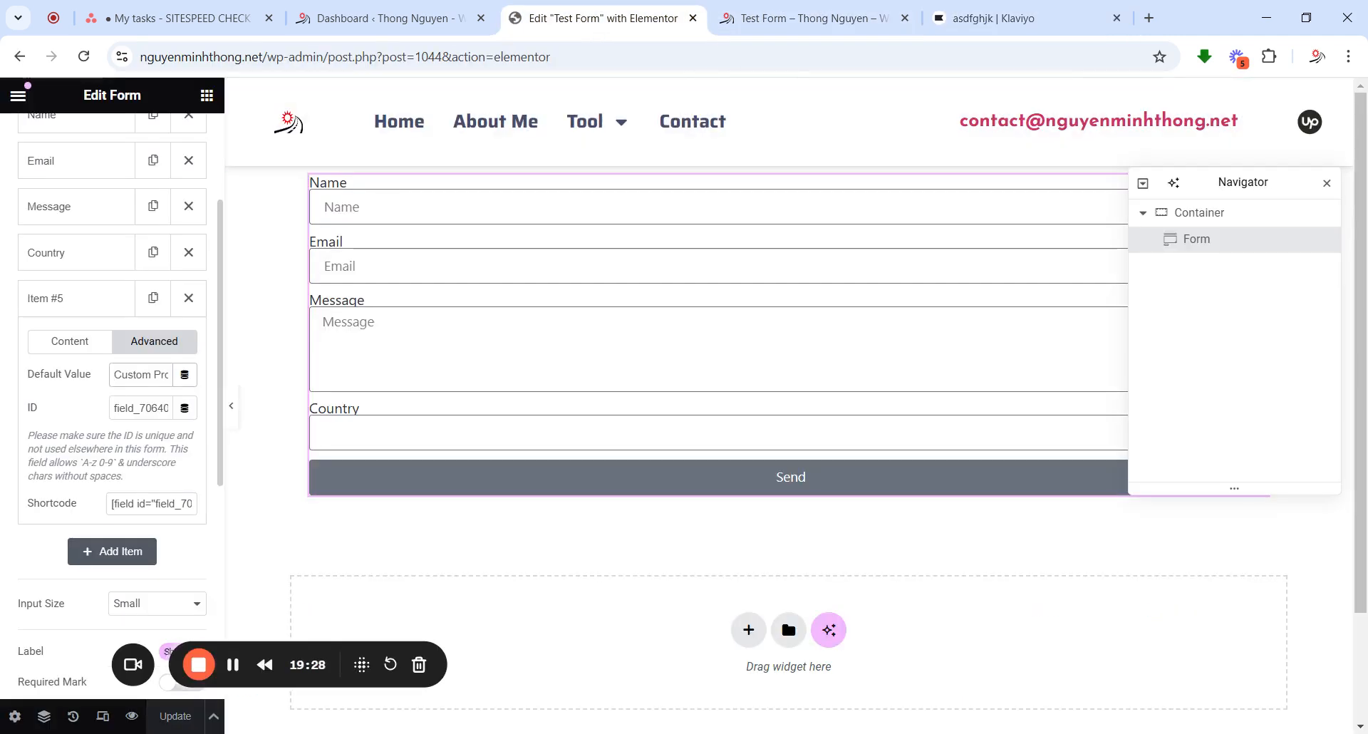
left_click(134, 408)
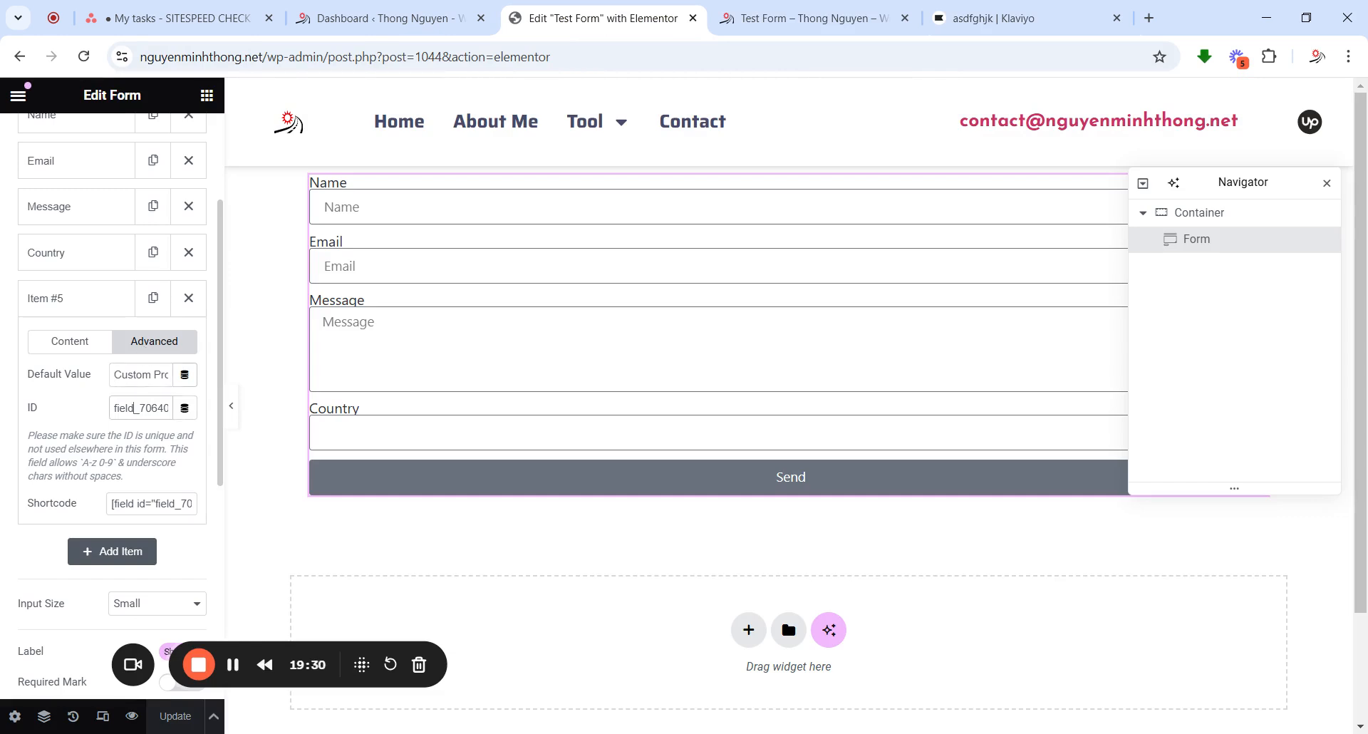
key("ctrl+a")
type("Pt")
key("BackSpace")
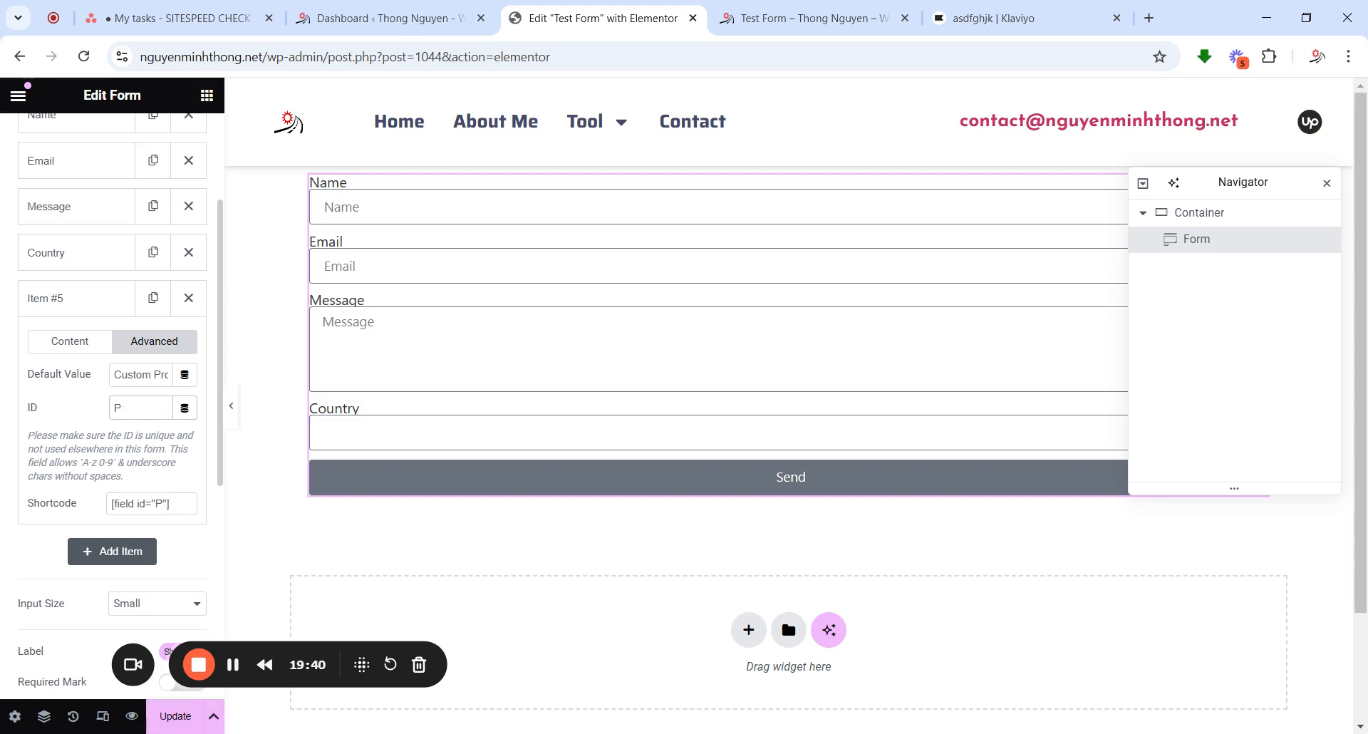
type("rope")
type("rty")
type("_name")
left_click(200, 718)
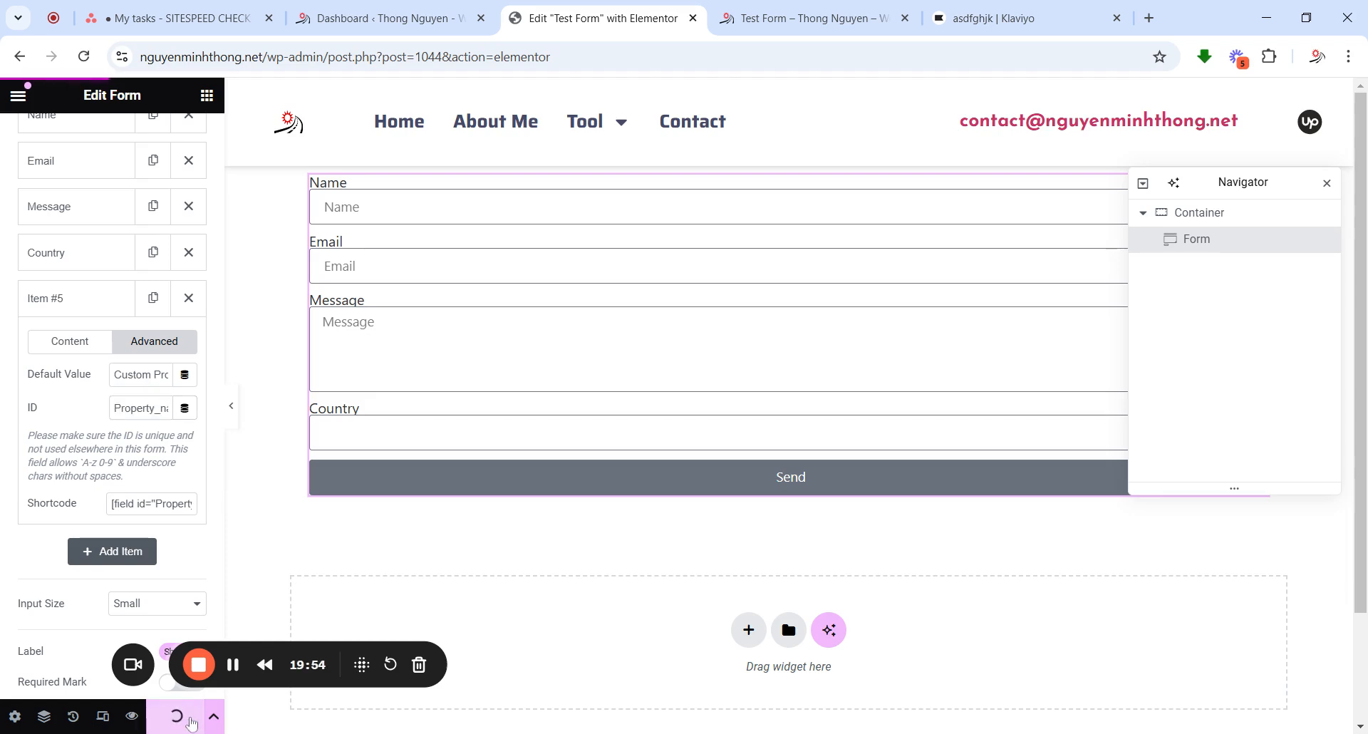
Recheck the hidden field's key and value on the asdfghjk profile in Klaviyo, and return to the Elementor form editor
left_click(999, 19)
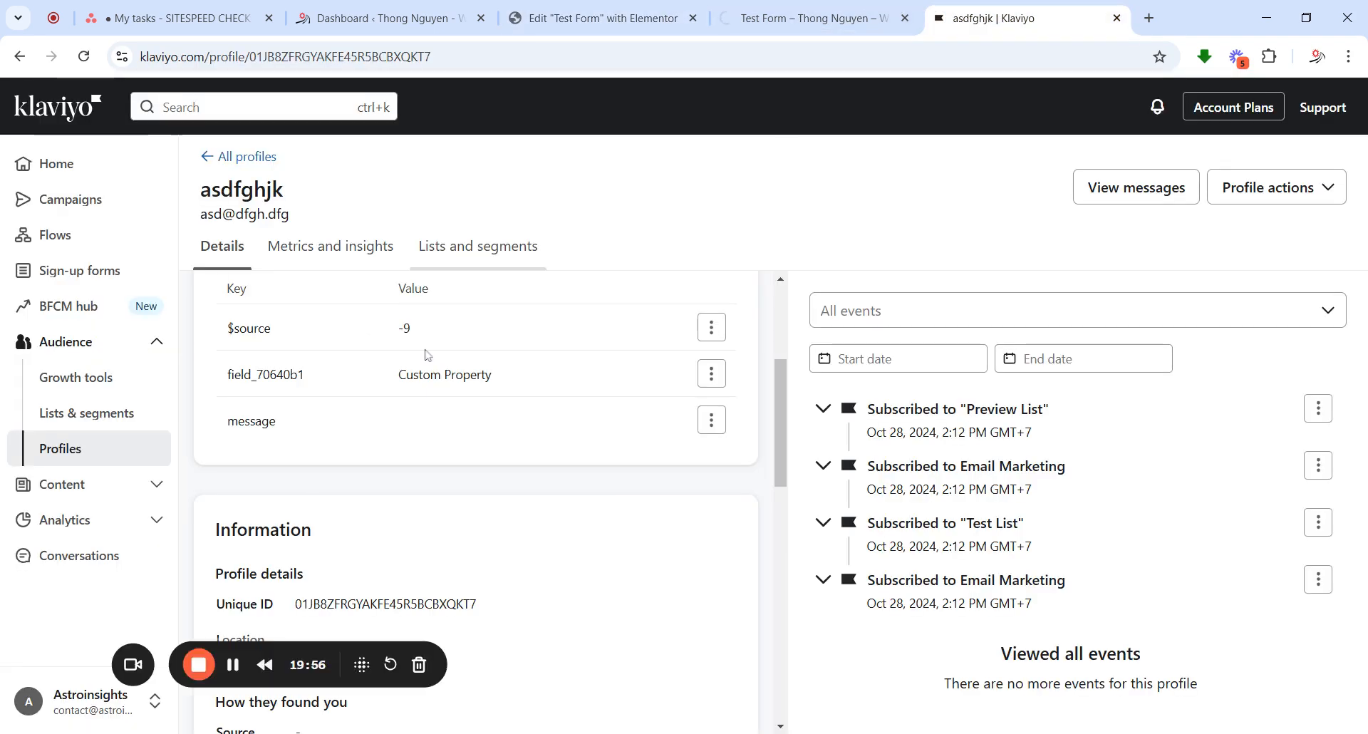
left_click_drag(330, 384, 227, 387)
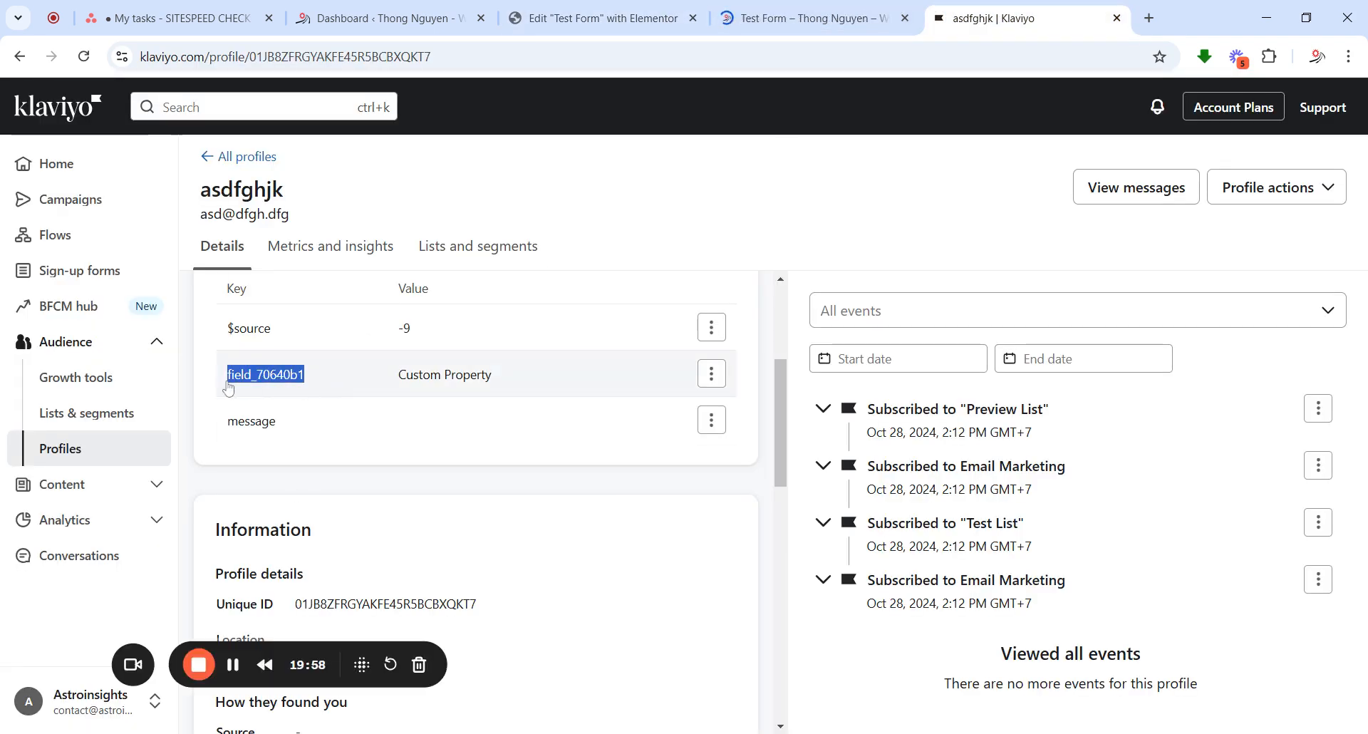
left_click_drag(529, 379, 411, 387)
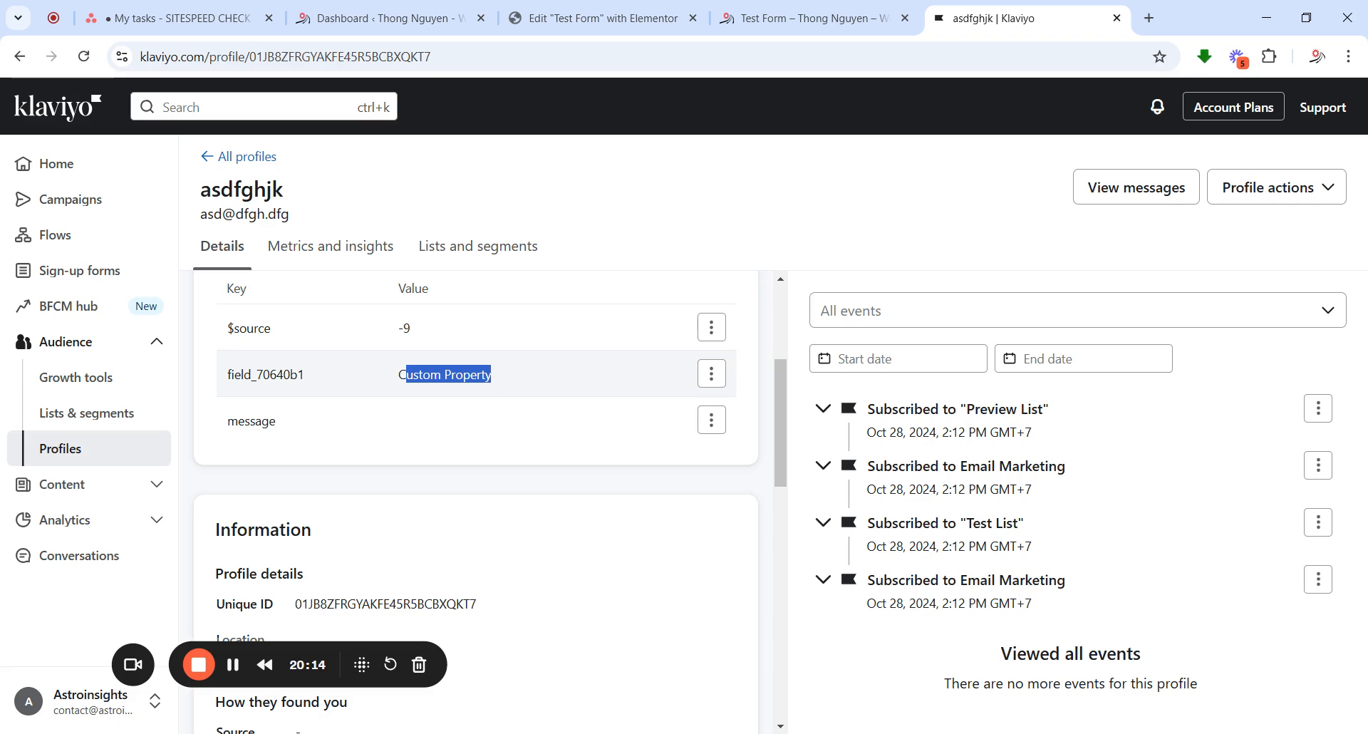
left_click(760, 18)
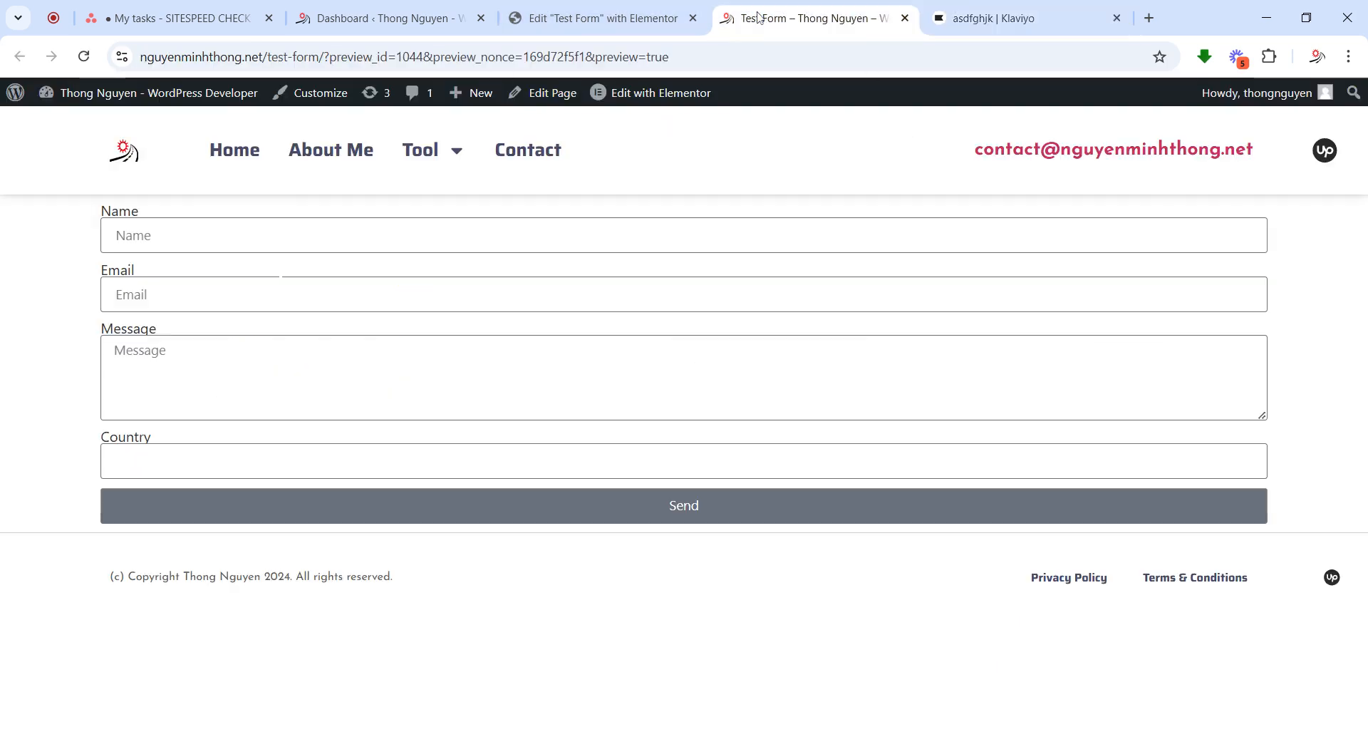
left_click(627, 27)
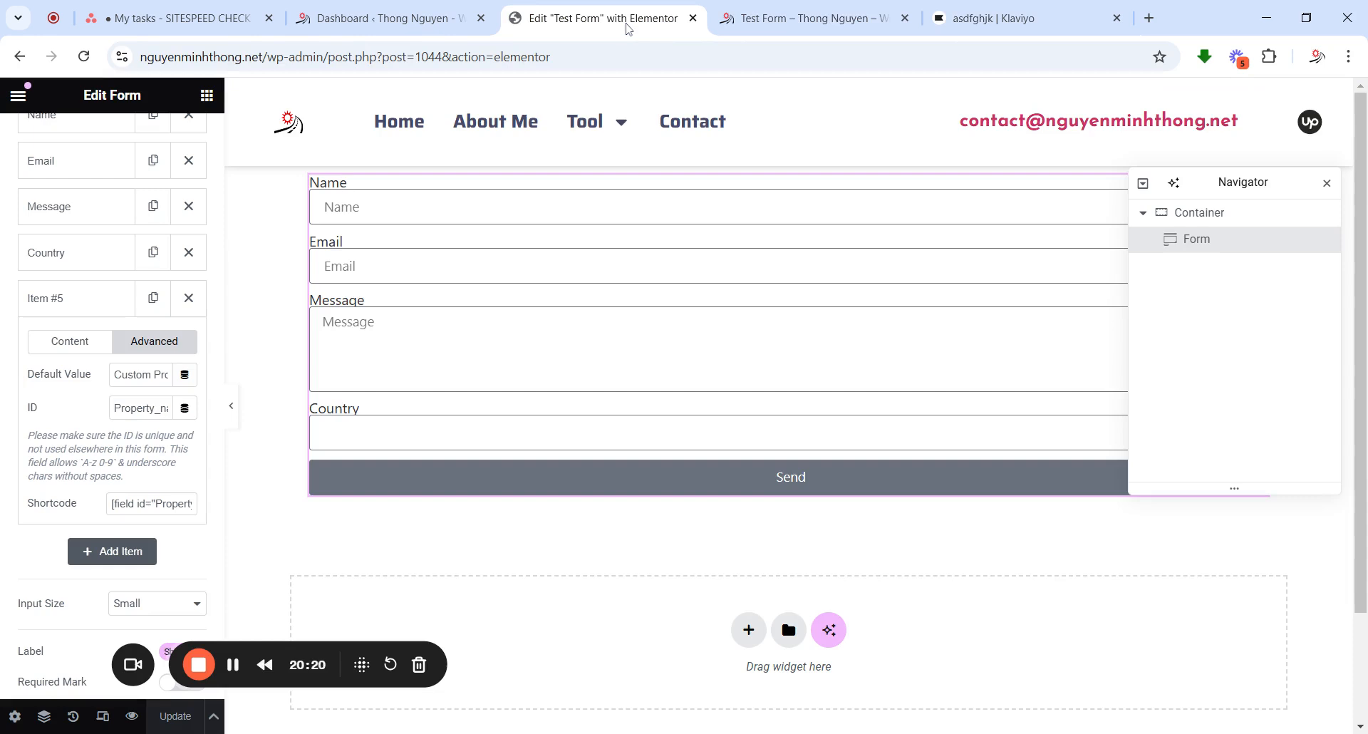